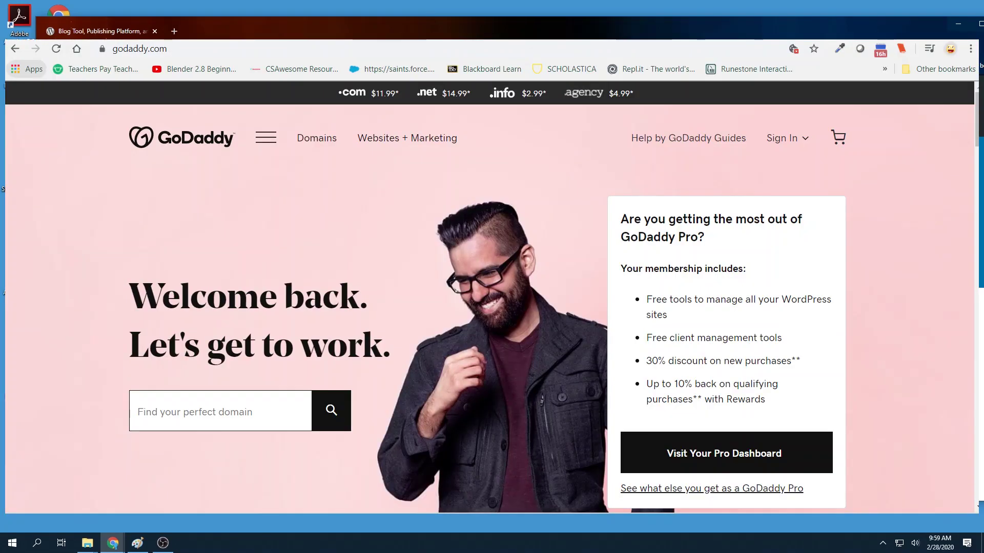
Step: Open wordpress.com in a new browser tab and preview the My Blog site from the list of own sites
{"action": "left_click", "coordinate": [174, 31]}
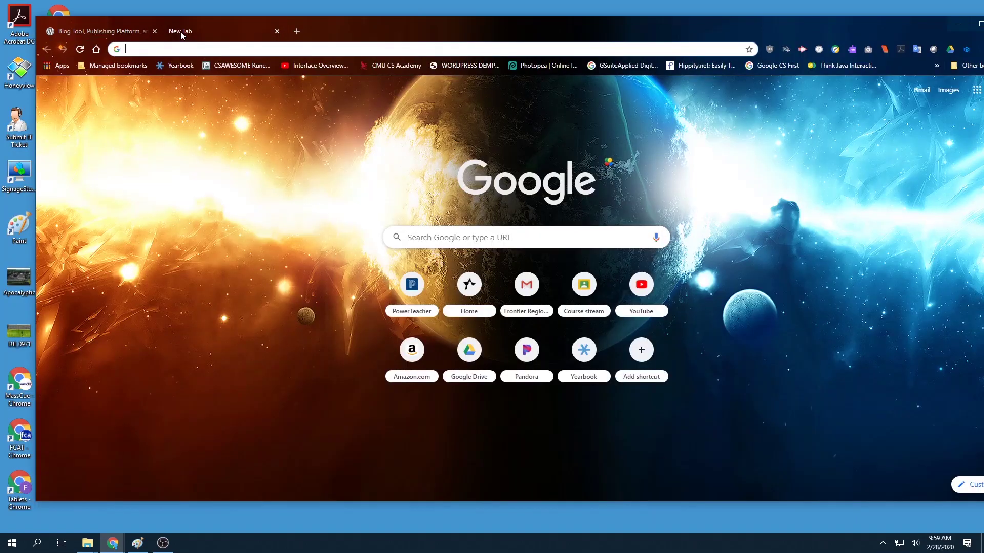
{"action": "type", "text": "wordpress.com"}
{"action": "key", "text": "Return"}
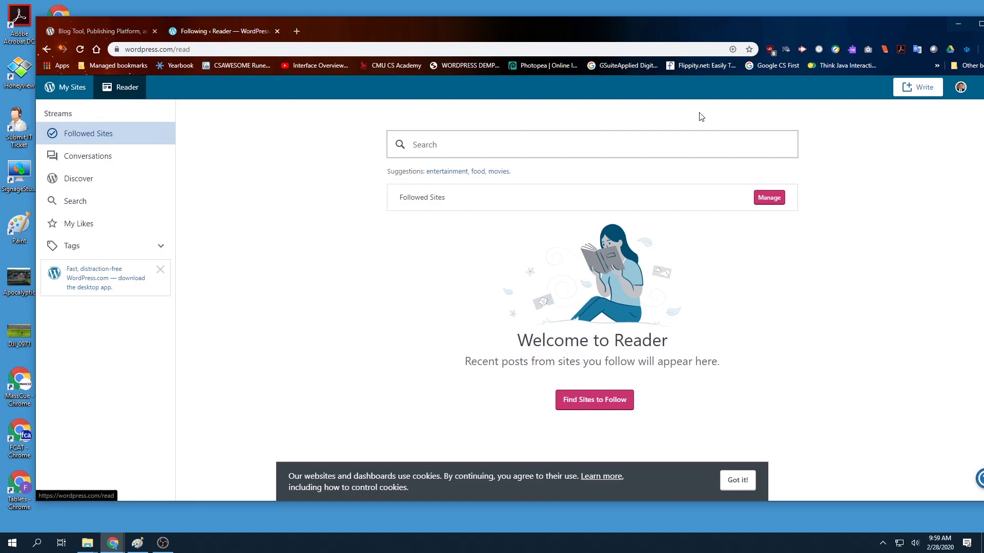
{"action": "left_click", "coordinate": [72, 88]}
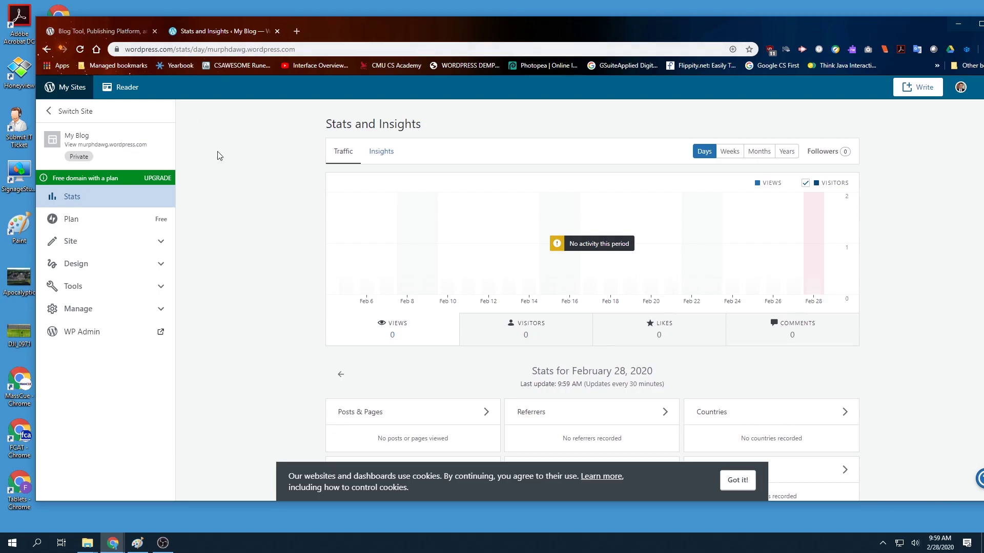
{"action": "left_click", "coordinate": [114, 146]}
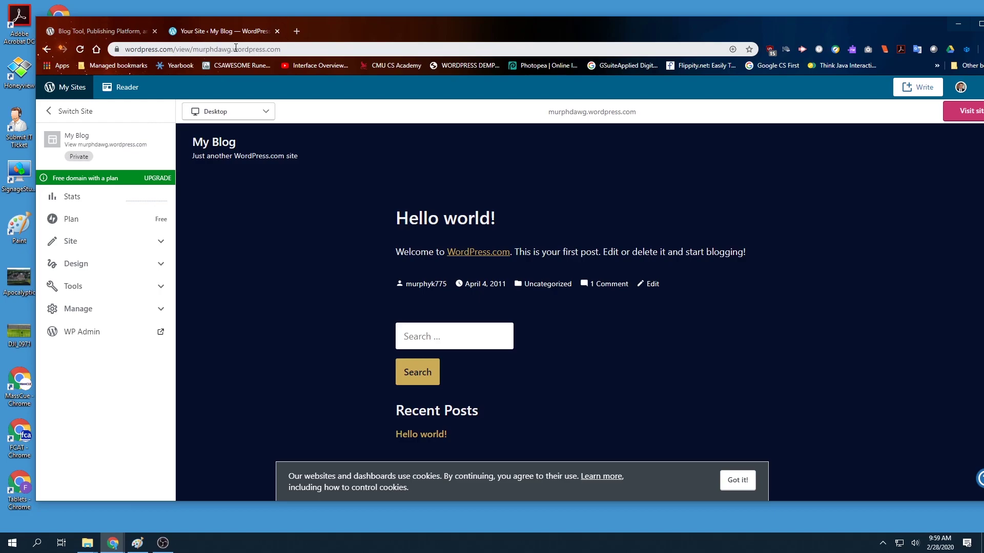
Step: Compare the WordPress.org page with the My Blog preview and highlight the wordpress.com part of the preview's address
{"action": "left_click", "coordinate": [103, 29]}
{"action": "left_click", "coordinate": [230, 34]}
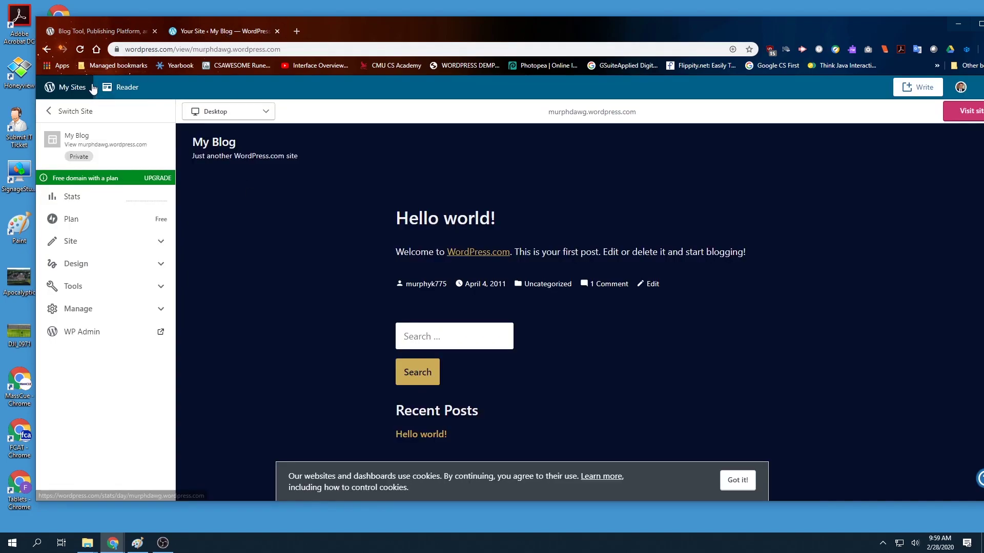
{"action": "left_click_drag", "start_coordinate": [172, 49], "coordinate": [124, 50]}
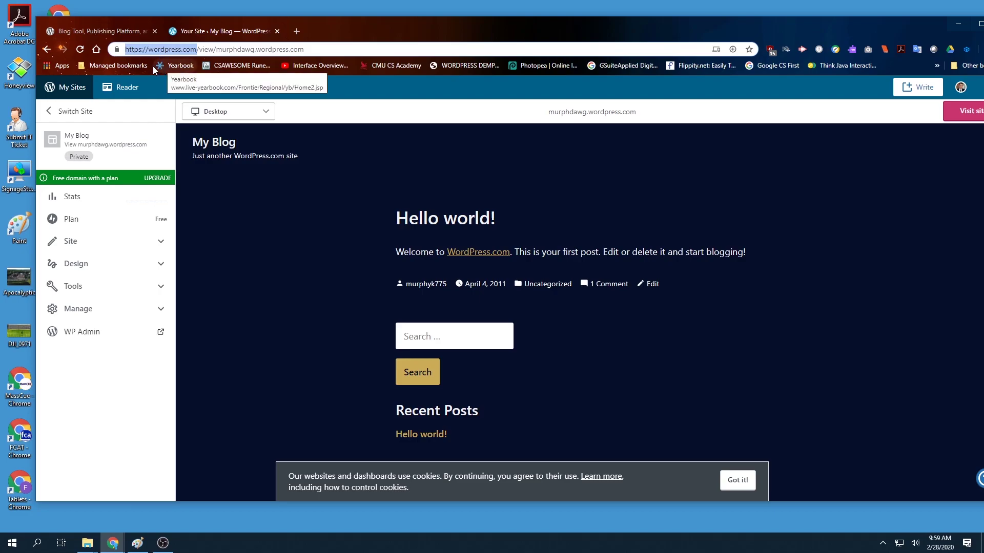
Step: Open the Theme Directory on WordPress.org and browse its popular themes
{"action": "left_click", "coordinate": [100, 31]}
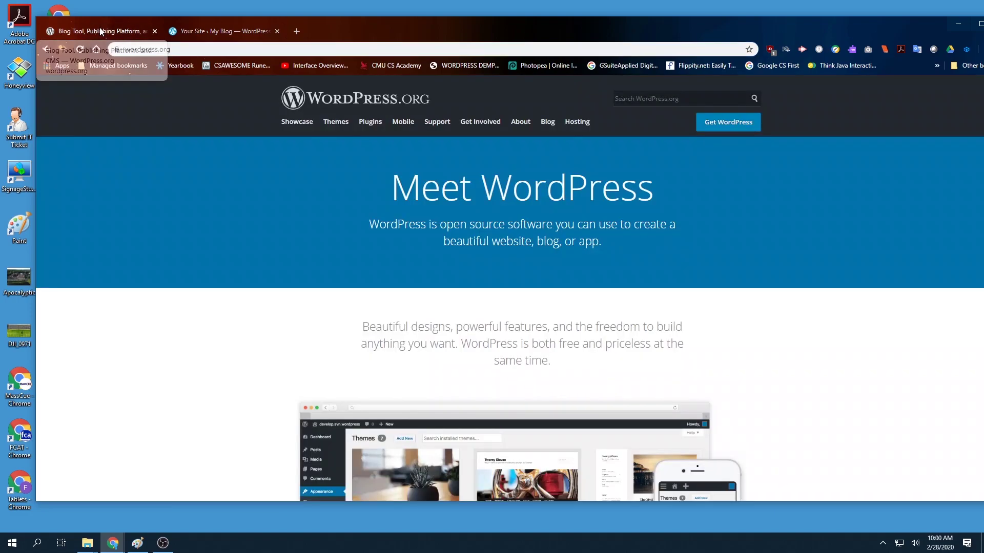
{"action": "left_click", "coordinate": [345, 131]}
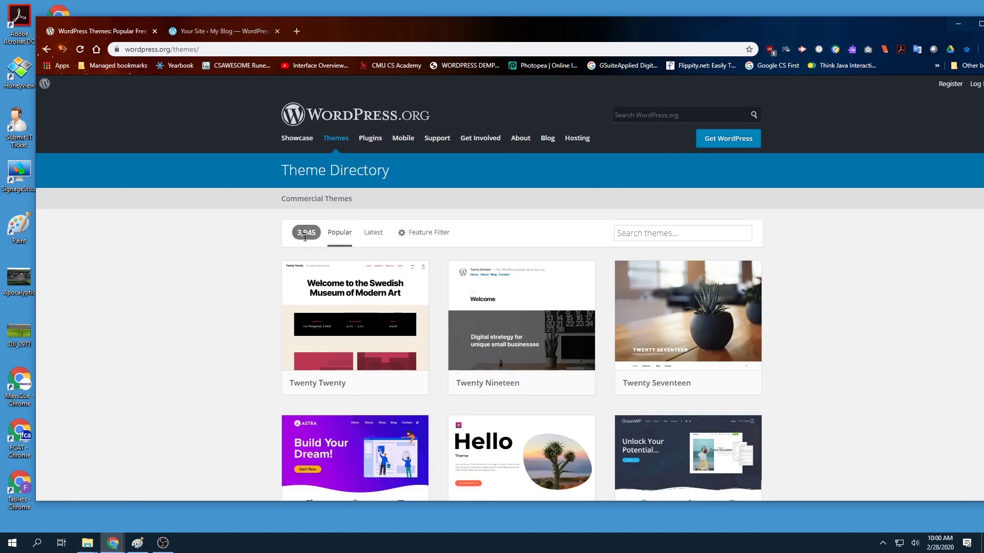
{"action": "scroll", "coordinate": [367, 379], "scroll_direction": "down", "scroll_amount": 5}
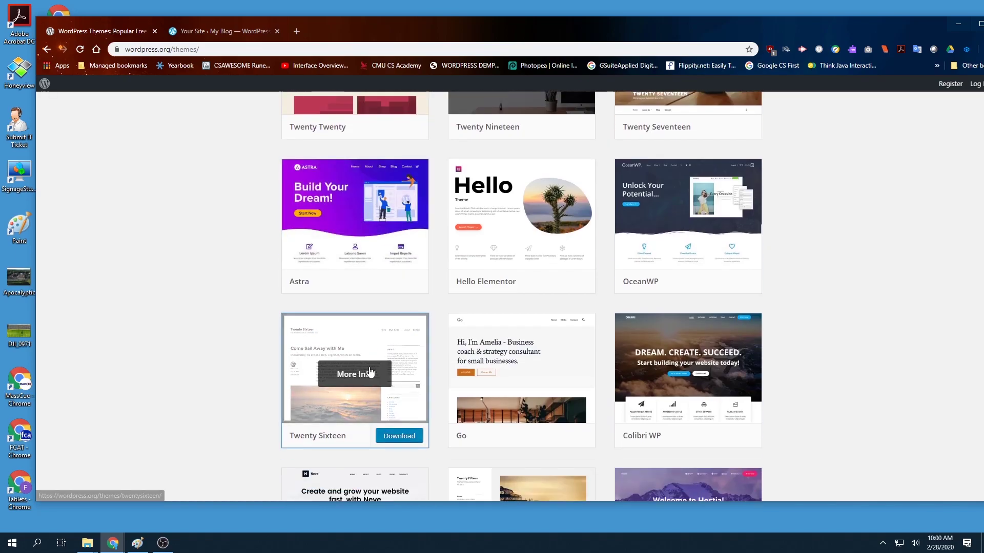
{"action": "scroll", "coordinate": [375, 359], "scroll_direction": "up", "scroll_amount": 3}
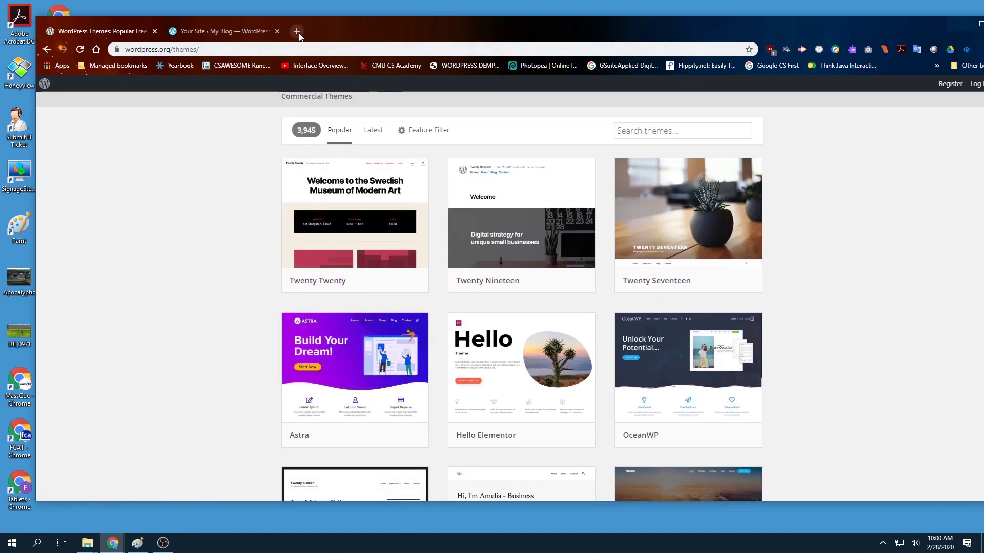
Step: Search Google for "wordpress themes" in a new tab and open ThemeForest's Premium Responsive WordPress Themes result
{"action": "left_click", "coordinate": [296, 32]}
{"action": "type", "text": "wordpress"}
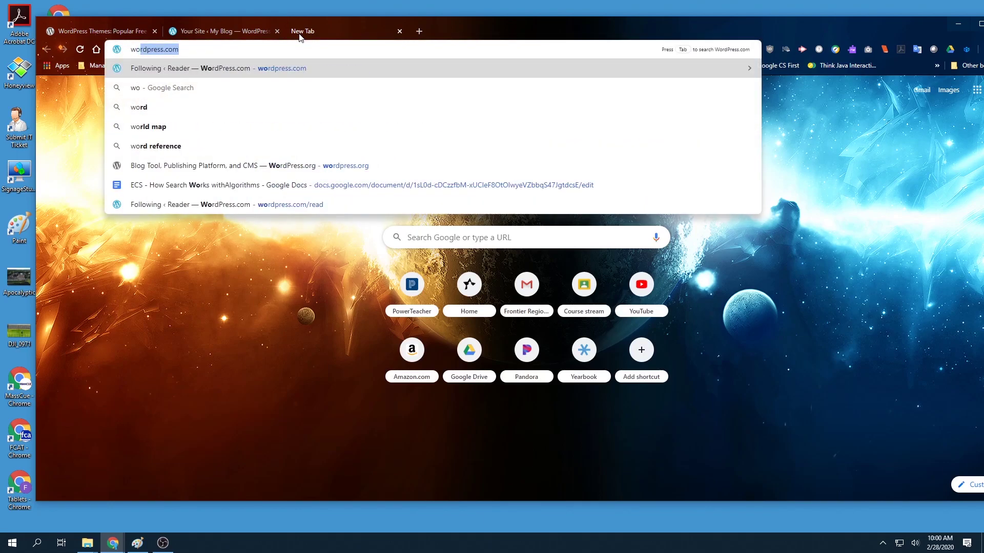
{"action": "type", "text": " themes"}
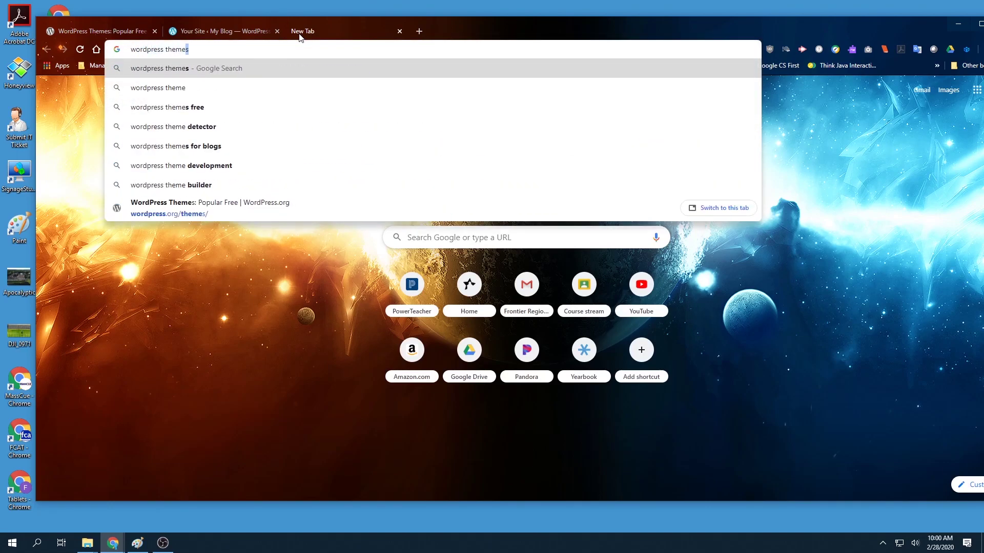
{"action": "key", "text": "Return"}
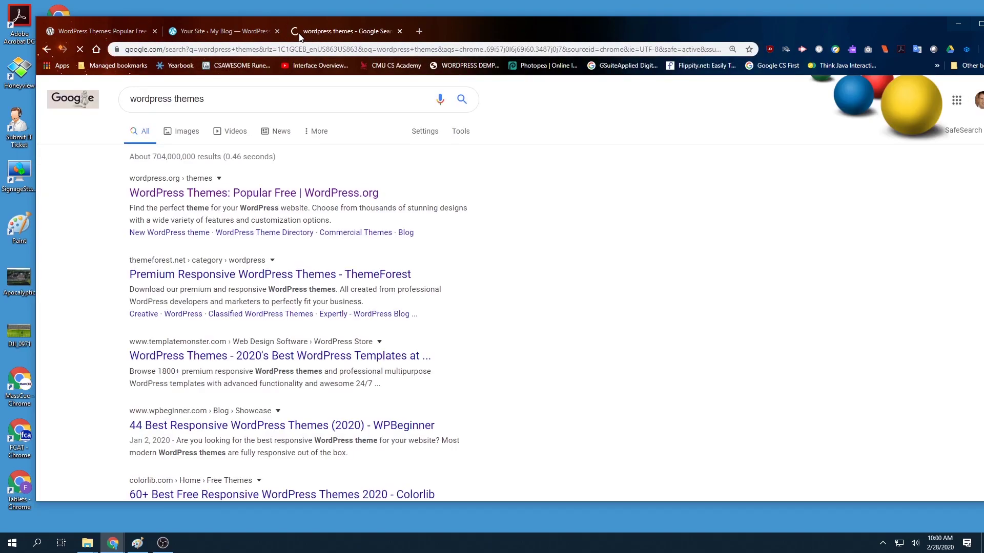
{"action": "left_click", "coordinate": [179, 283]}
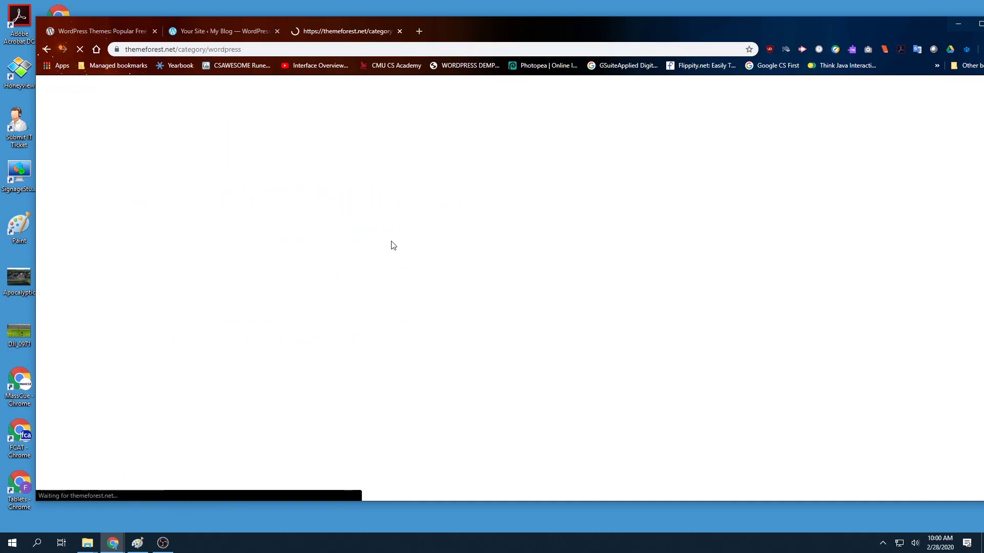
Step: Examine ThemeForest's WordPress theme categories, the weekly bestsellers with their prices, and the unlimited downloads offer
{"action": "scroll", "coordinate": [390, 261], "scroll_direction": "down", "scroll_amount": 2}
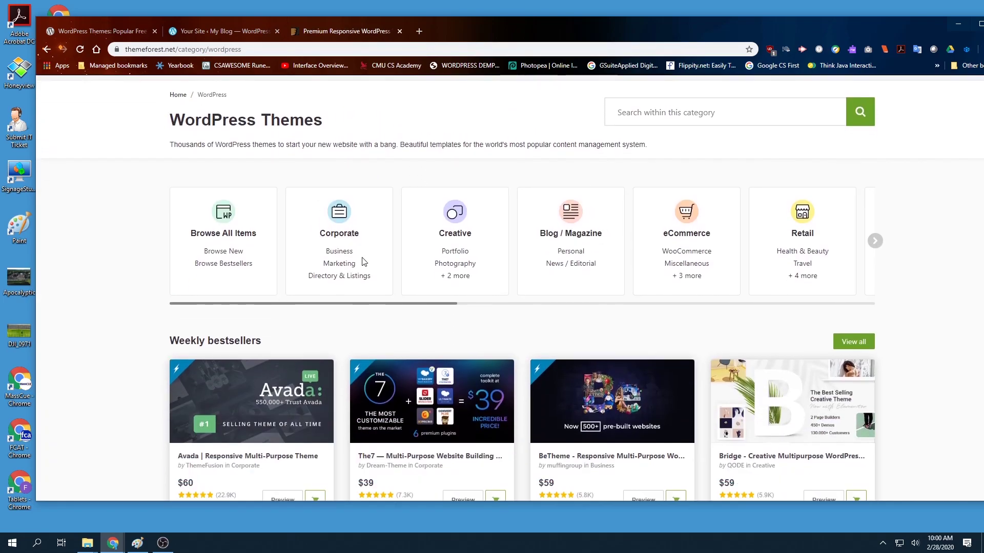
{"action": "scroll", "coordinate": [287, 400], "scroll_direction": "down", "scroll_amount": 2}
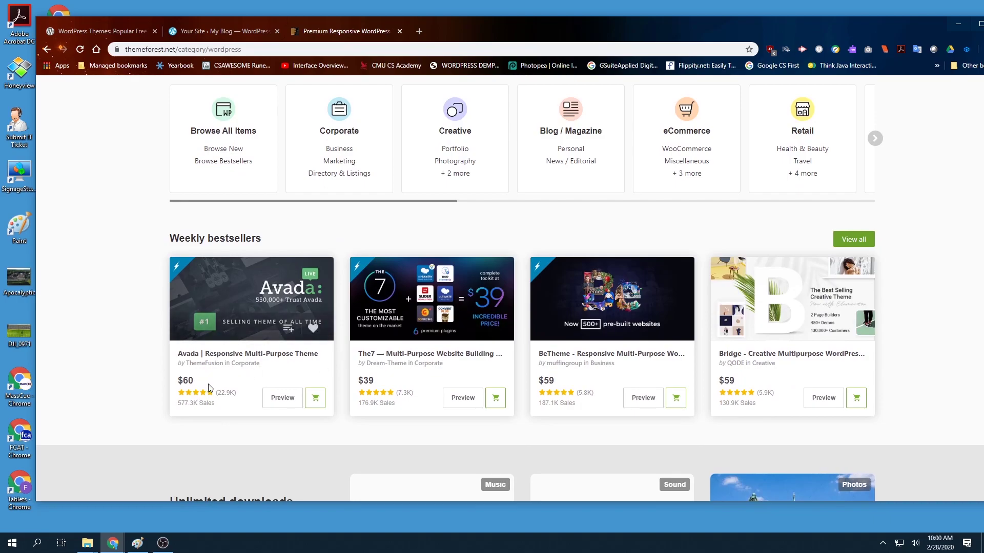
{"action": "scroll", "coordinate": [398, 332], "scroll_direction": "up", "scroll_amount": 2}
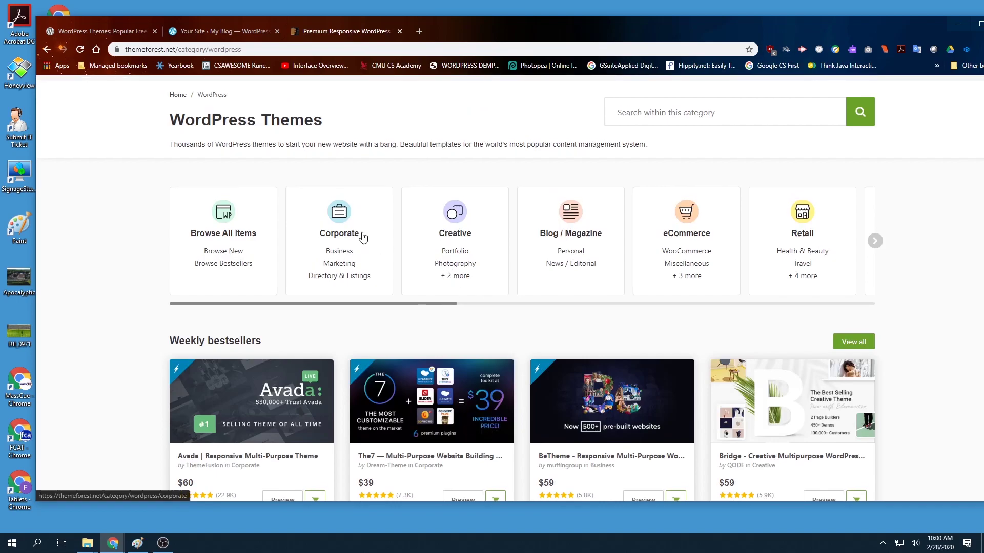
{"action": "scroll", "coordinate": [472, 267], "scroll_direction": "down", "scroll_amount": 1}
{"action": "scroll", "coordinate": [472, 268], "scroll_direction": "down", "scroll_amount": 6}
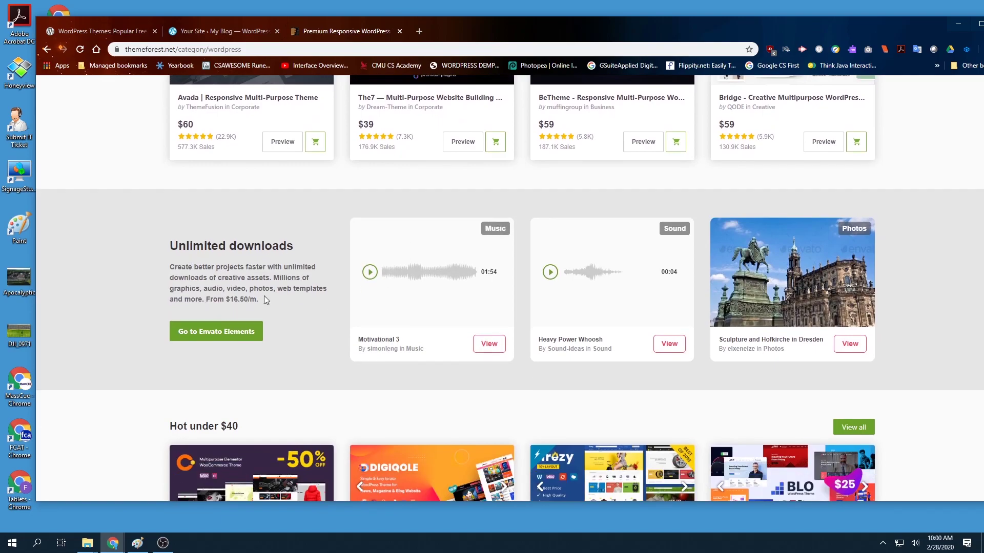
{"action": "scroll", "coordinate": [481, 199], "scroll_direction": "up", "scroll_amount": 10}
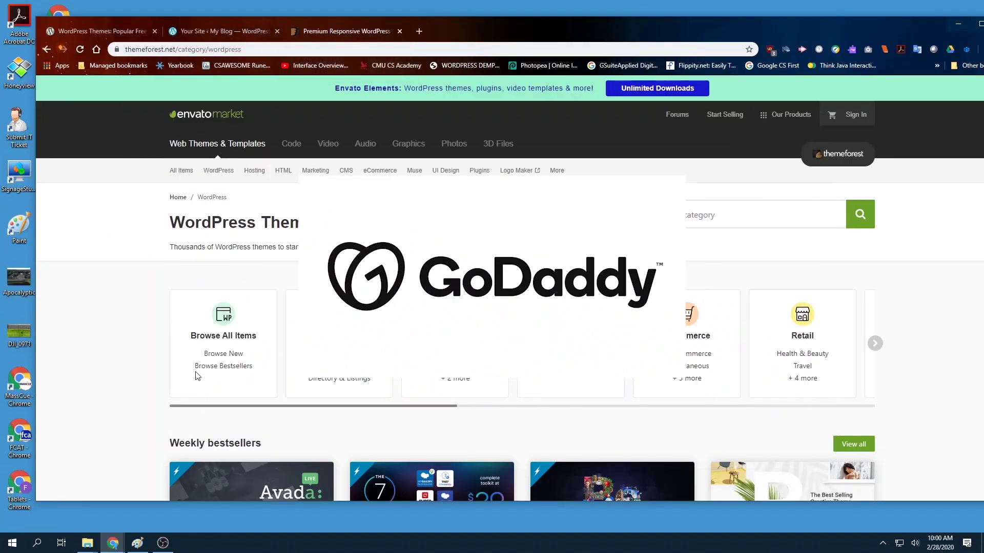
Step: Review the My Blog preview, the ThemeForest themes and the WordPress.org Theme Directory one after another
{"action": "left_click", "coordinate": [216, 32]}
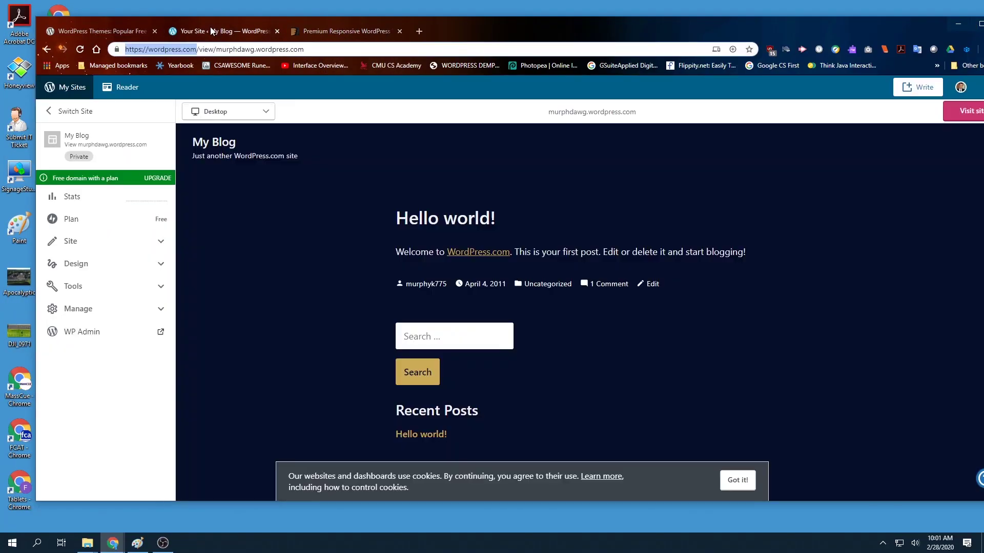
{"action": "left_click", "coordinate": [338, 31]}
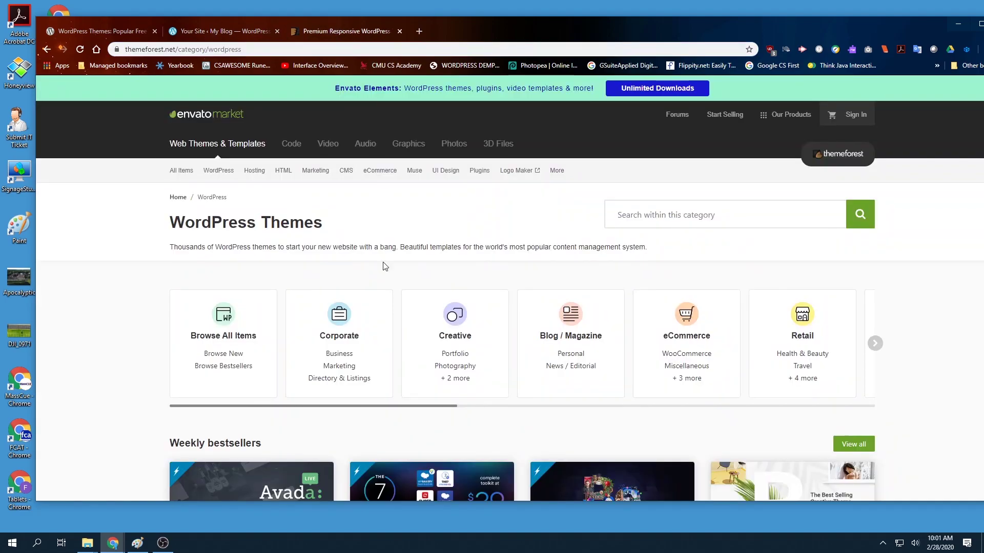
{"action": "left_click", "coordinate": [103, 31]}
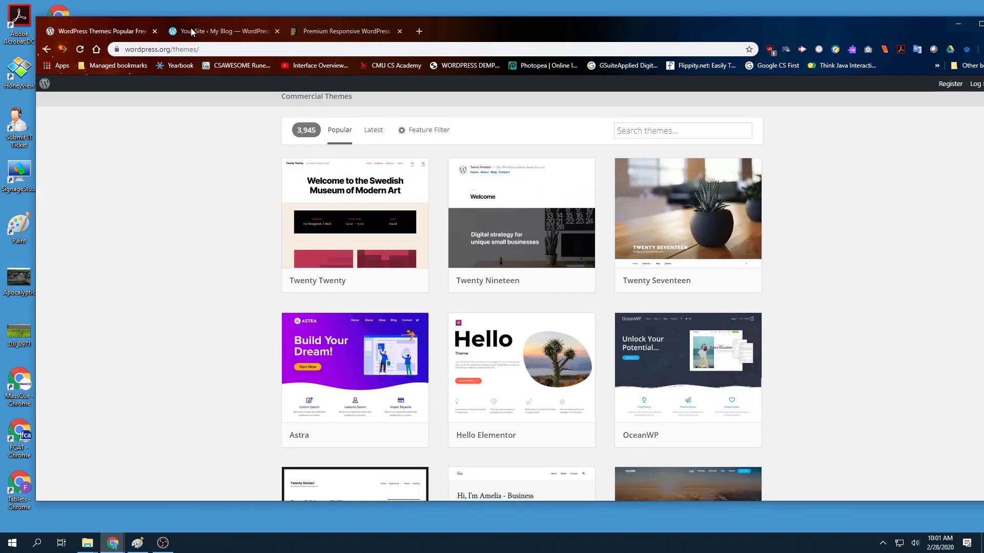
Step: Return to the WordPress.com account, add a new site from the site switcher and start creating a WordPress.com site
{"action": "left_click", "coordinate": [216, 32]}
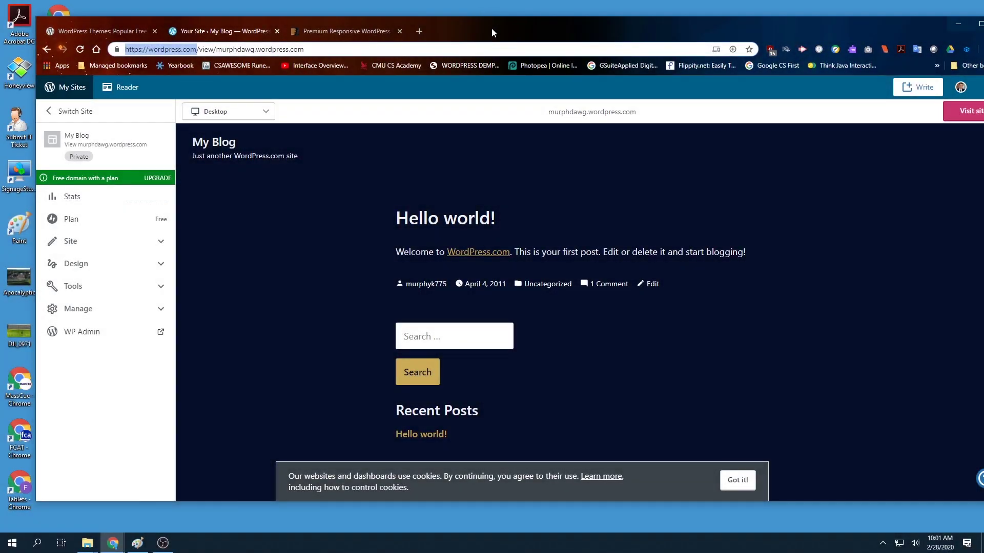
{"action": "left_click_drag", "start_coordinate": [491, 32], "coordinate": [427, 24]}
{"action": "left_click", "coordinate": [60, 87]}
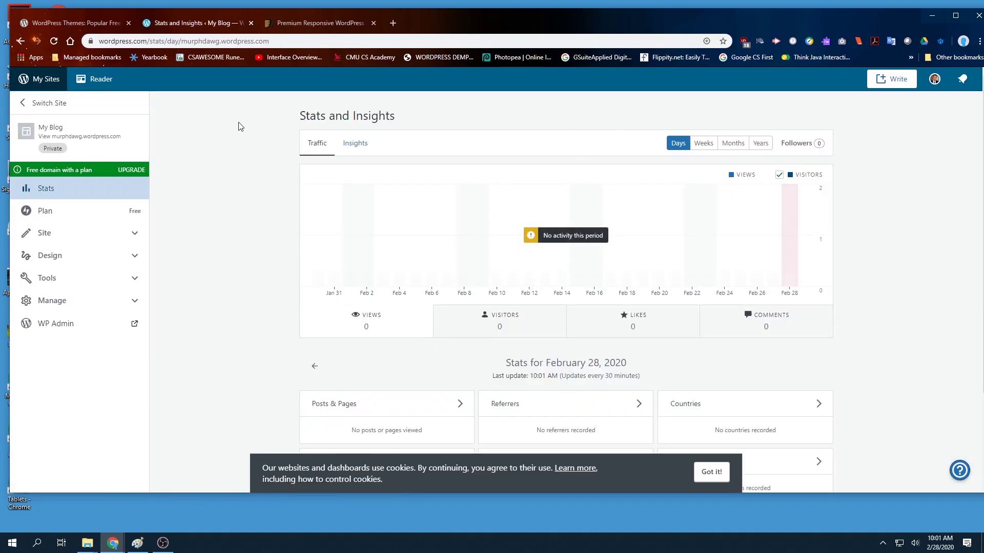
{"action": "left_click", "coordinate": [44, 105]}
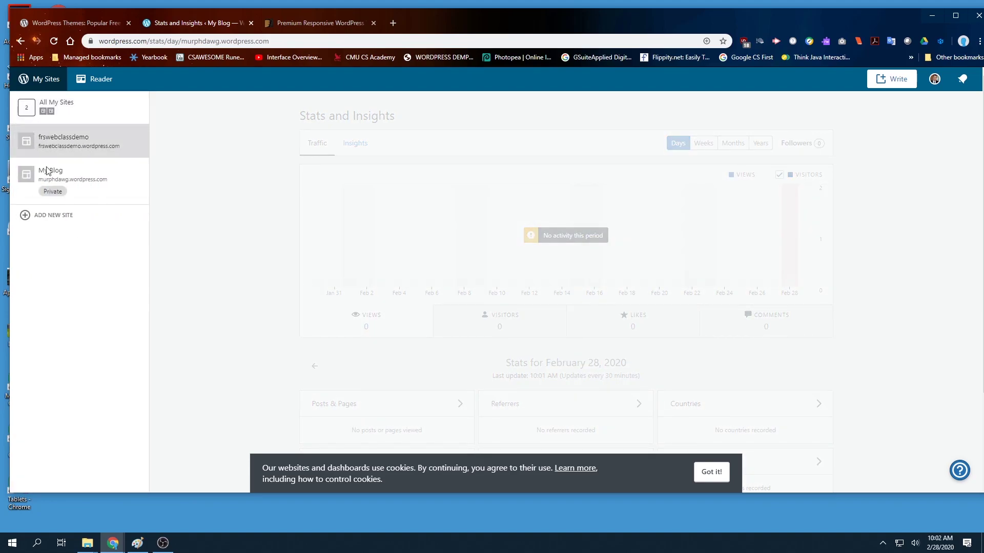
{"action": "left_click", "coordinate": [42, 218]}
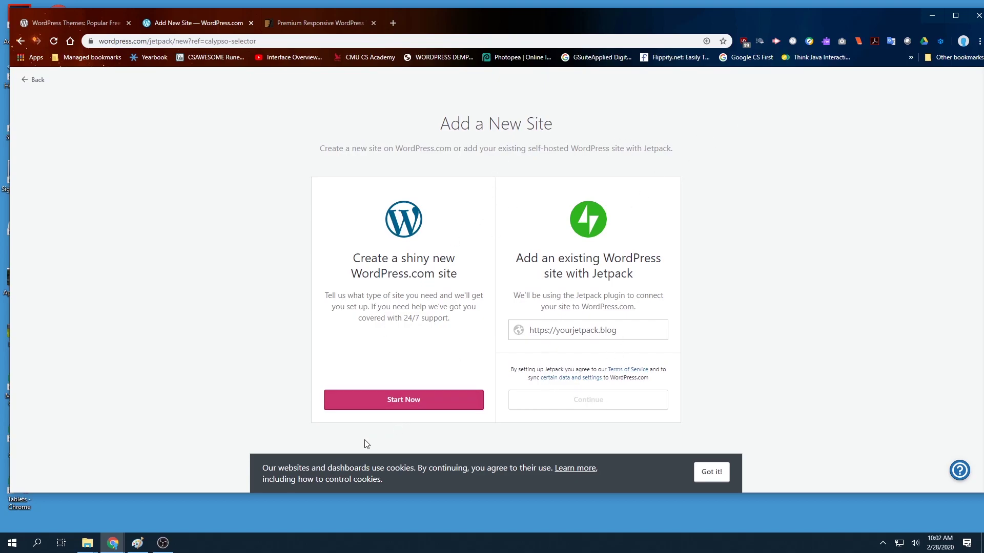
{"action": "left_click", "coordinate": [391, 401]}
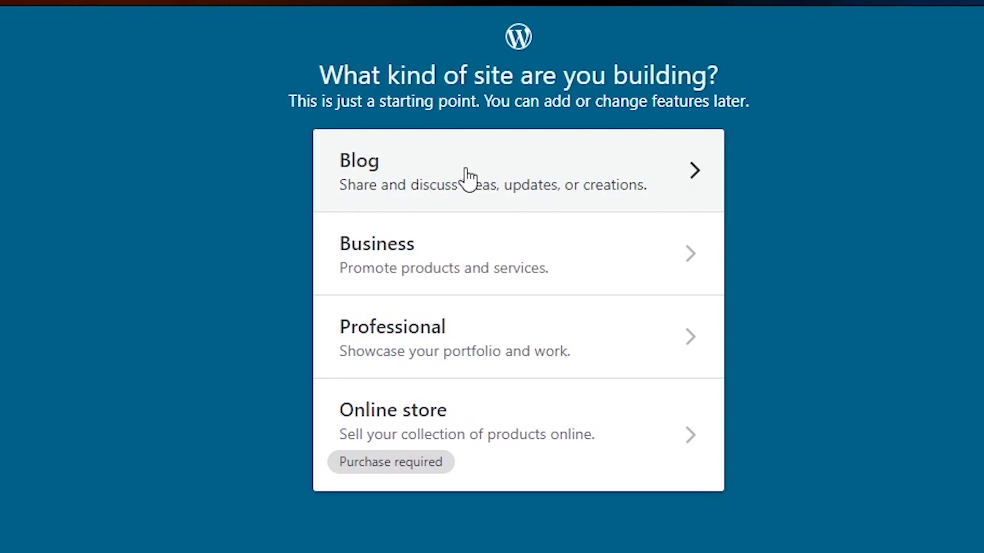
Step: Choose Business as the kind of site and Restaurant as the business topic
{"action": "left_click", "coordinate": [413, 274]}
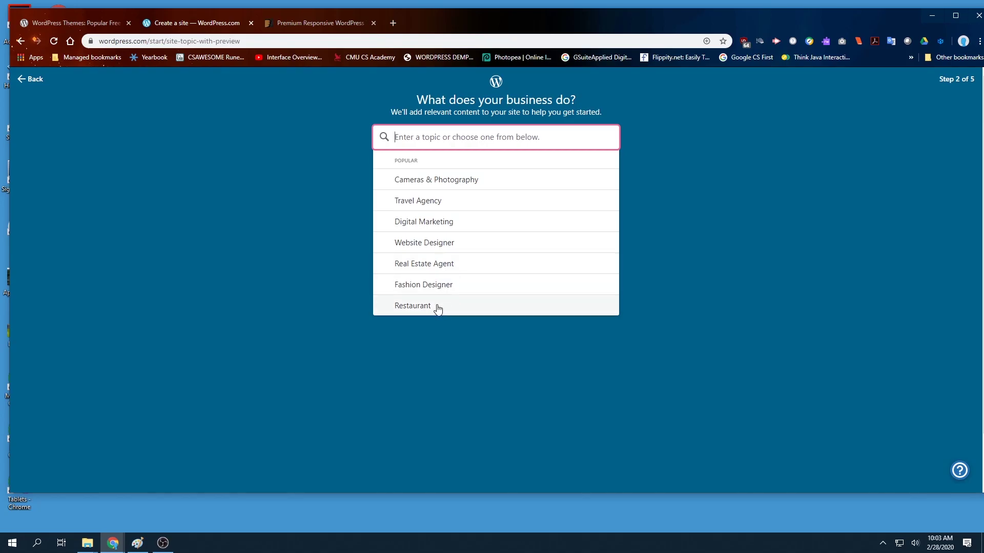
{"action": "left_click", "coordinate": [395, 512]}
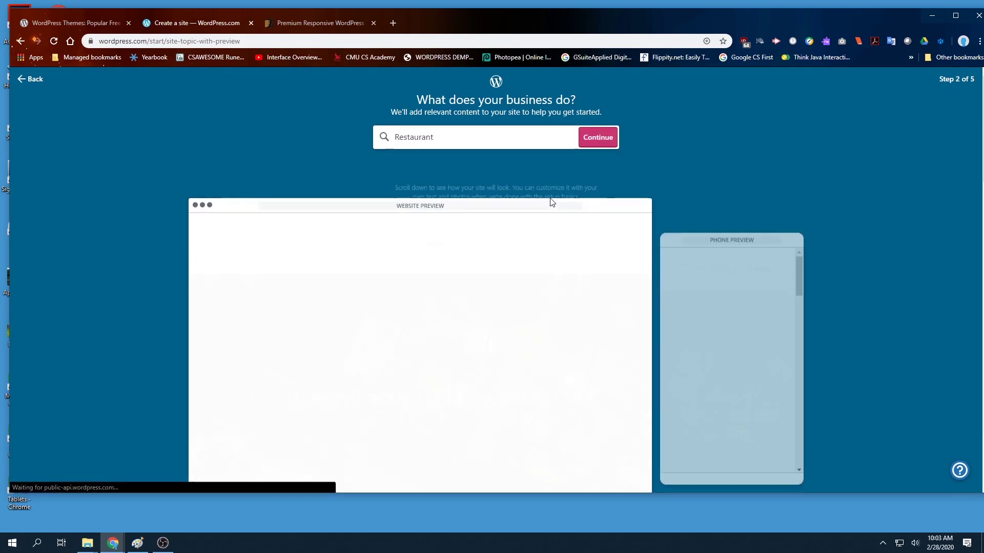
{"action": "left_click", "coordinate": [601, 143]}
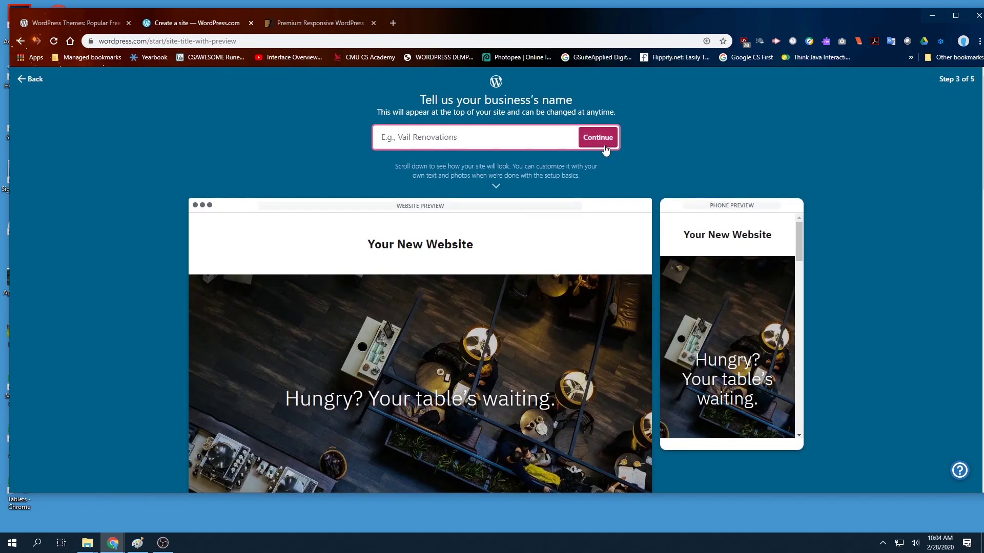
Step: Name the business "FoodFood YumYum" and continue to the domain selection
{"action": "left_click", "coordinate": [530, 136]}
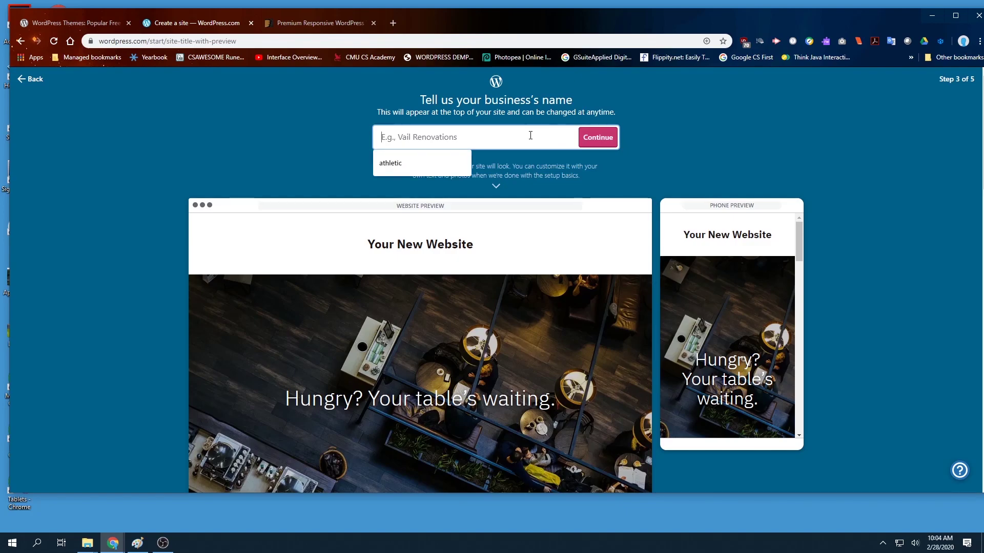
{"action": "type", "text": "Fo"}
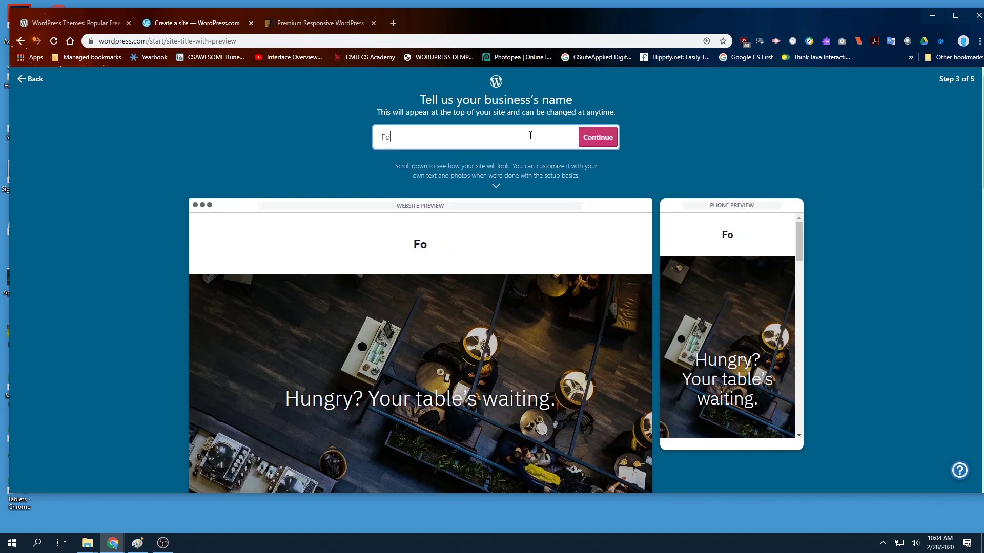
{"action": "type", "text": "odFood Yum"}
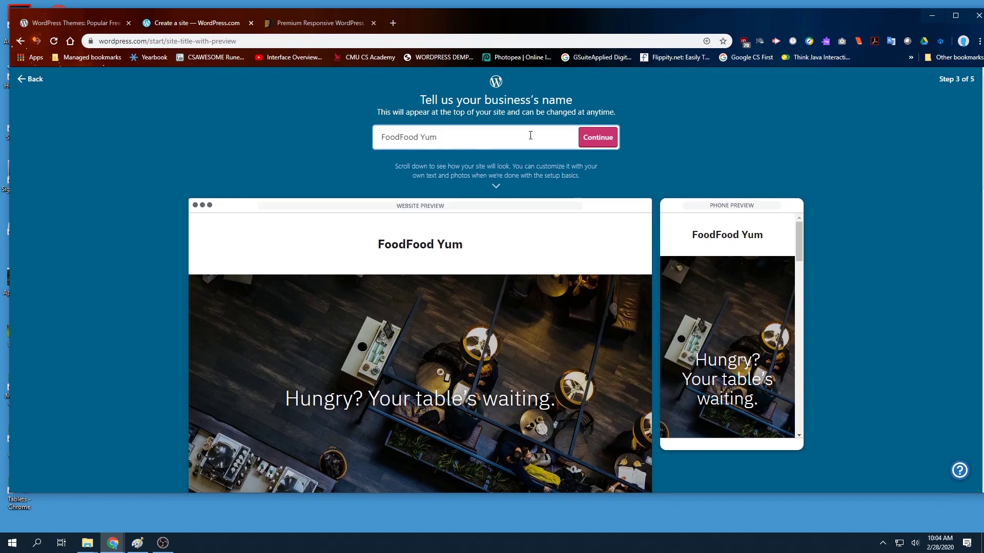
{"action": "type", "text": "Yum"}
{"action": "left_click", "coordinate": [603, 140]}
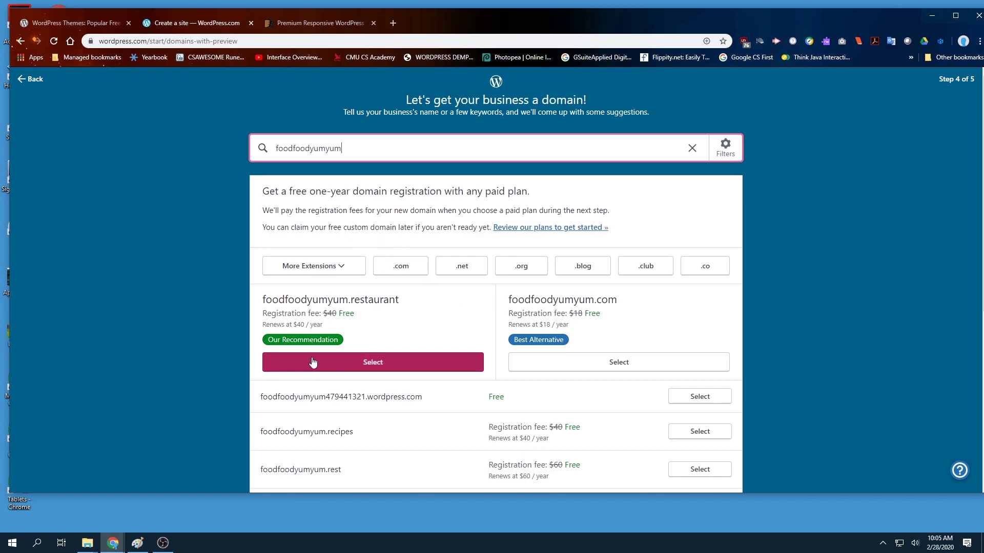
Step: Select the free foodfoodyumyum479441321.wordpress.com address and start with a free site instead of a paid plan
{"action": "scroll", "coordinate": [315, 374], "scroll_direction": "down", "scroll_amount": 1}
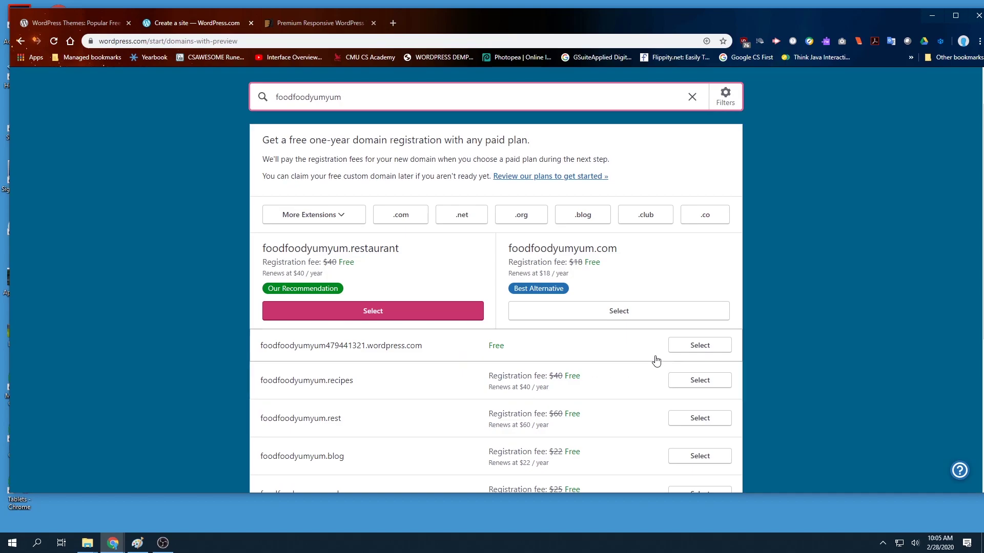
{"action": "left_click", "coordinate": [698, 347]}
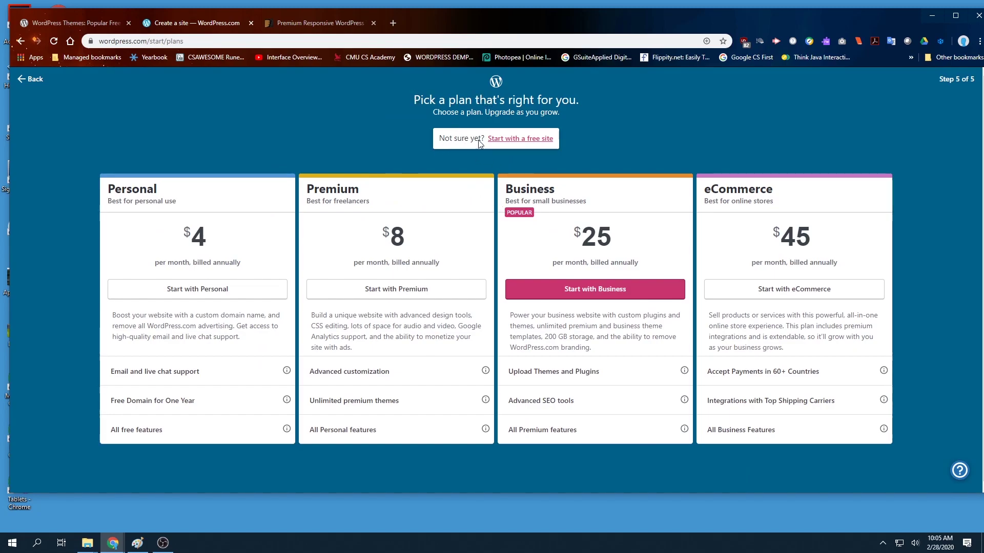
{"action": "scroll", "coordinate": [330, 235], "scroll_direction": "down", "scroll_amount": 1}
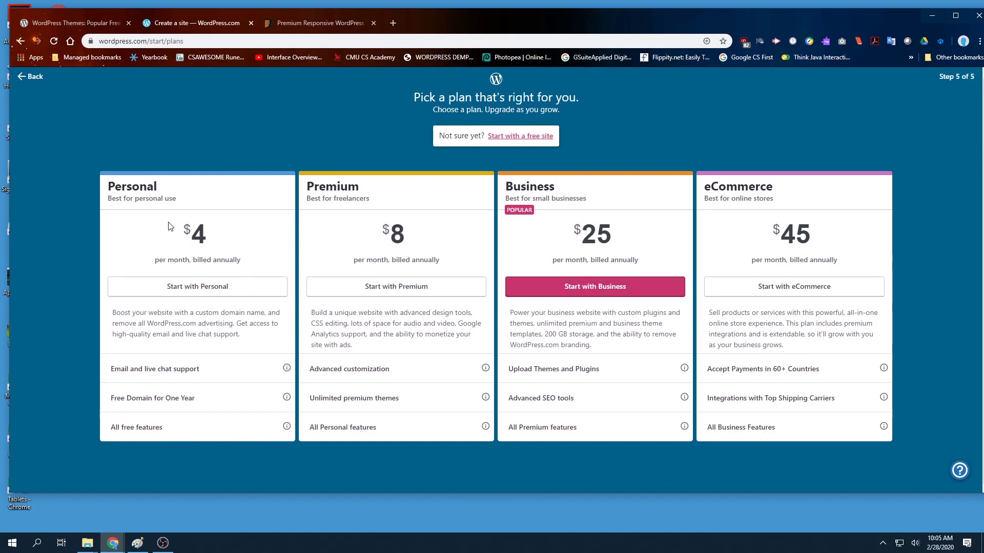
{"action": "left_click", "coordinate": [497, 139]}
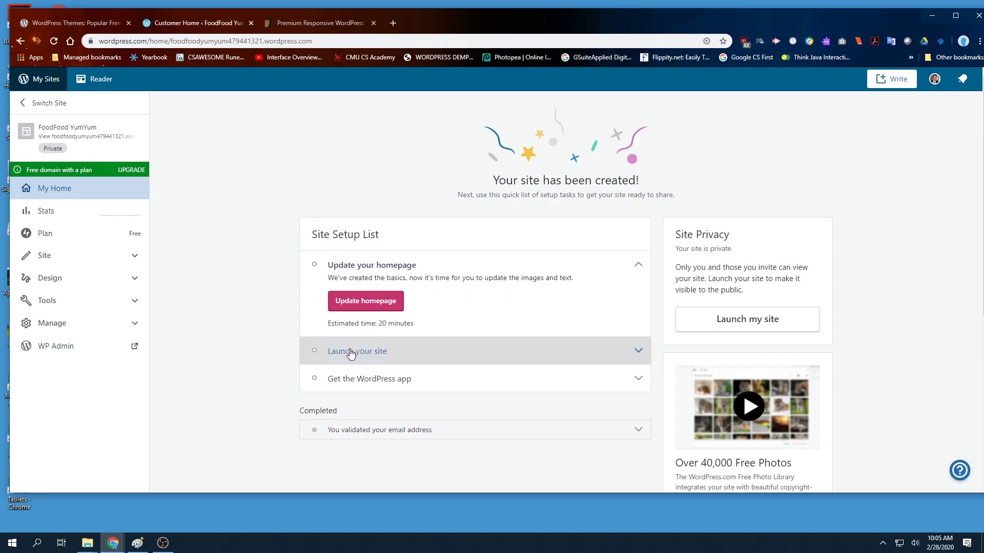
Step: Launch the site from the Site Setup List, skipping the domain purchase and continuing with the free site
{"action": "left_click", "coordinate": [364, 360]}
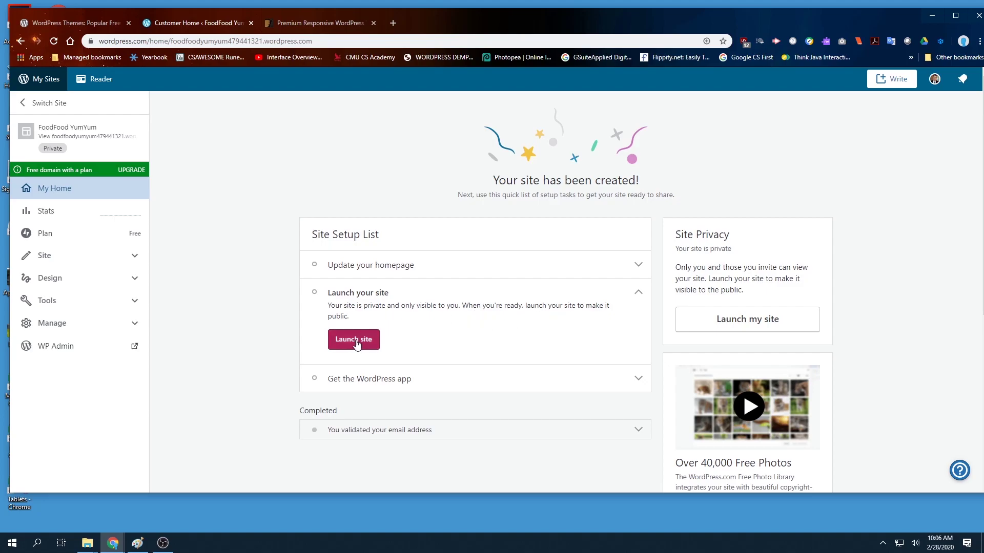
{"action": "left_click", "coordinate": [350, 379]}
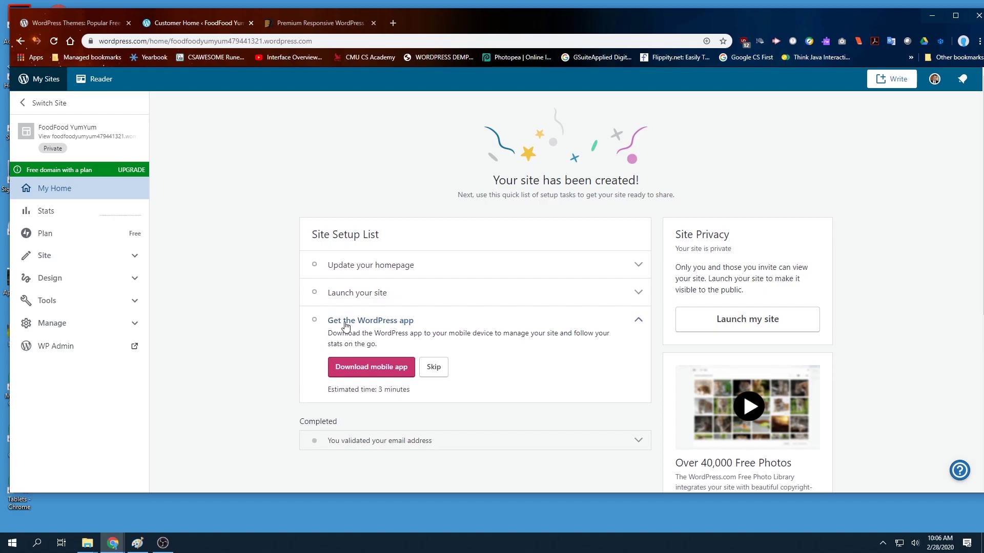
{"action": "left_click", "coordinate": [392, 294]}
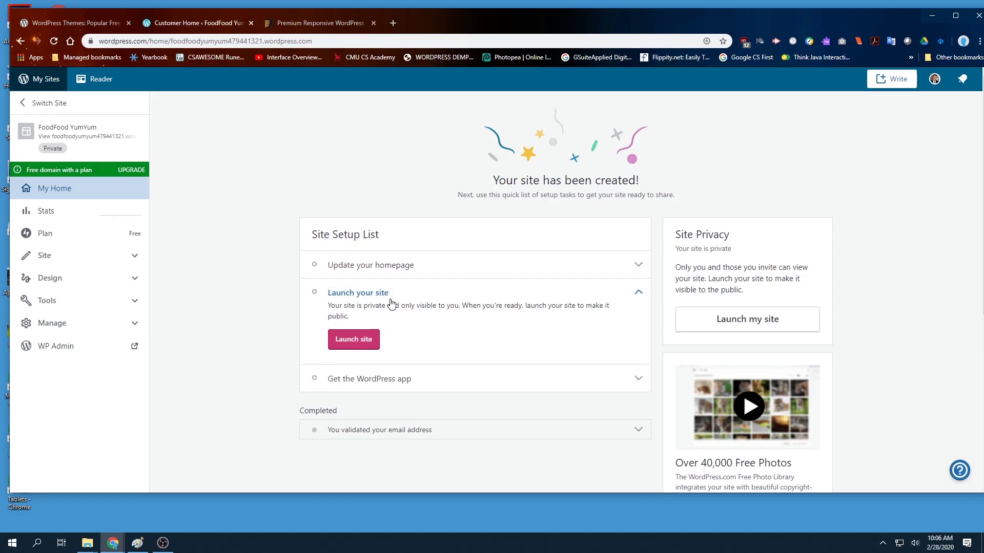
{"action": "left_click", "coordinate": [366, 338]}
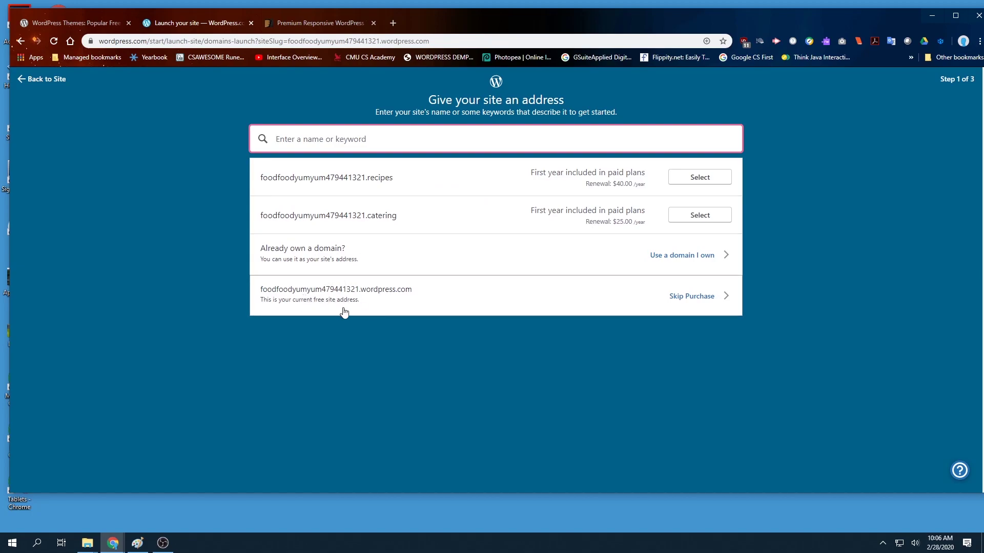
{"action": "left_click", "coordinate": [679, 302]}
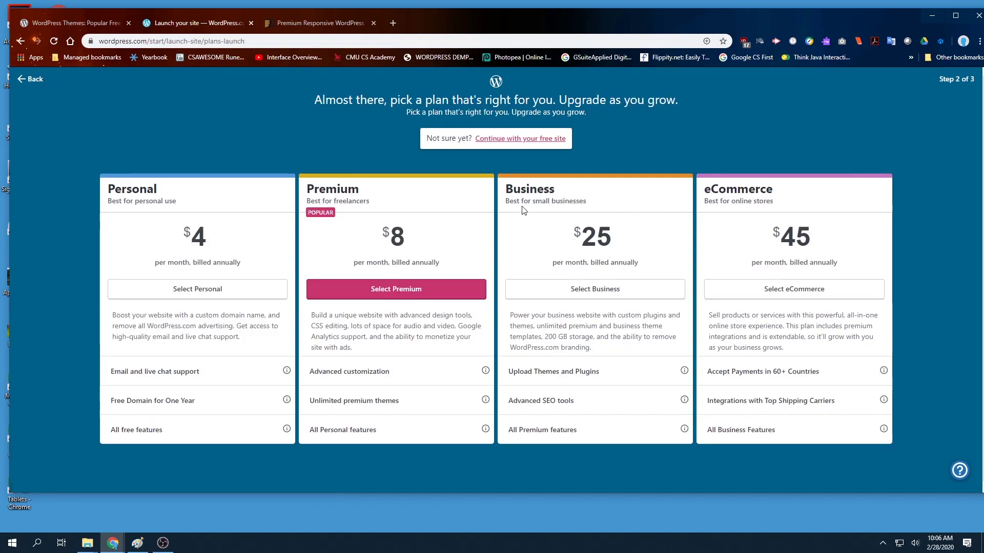
{"action": "left_click", "coordinate": [538, 138]}
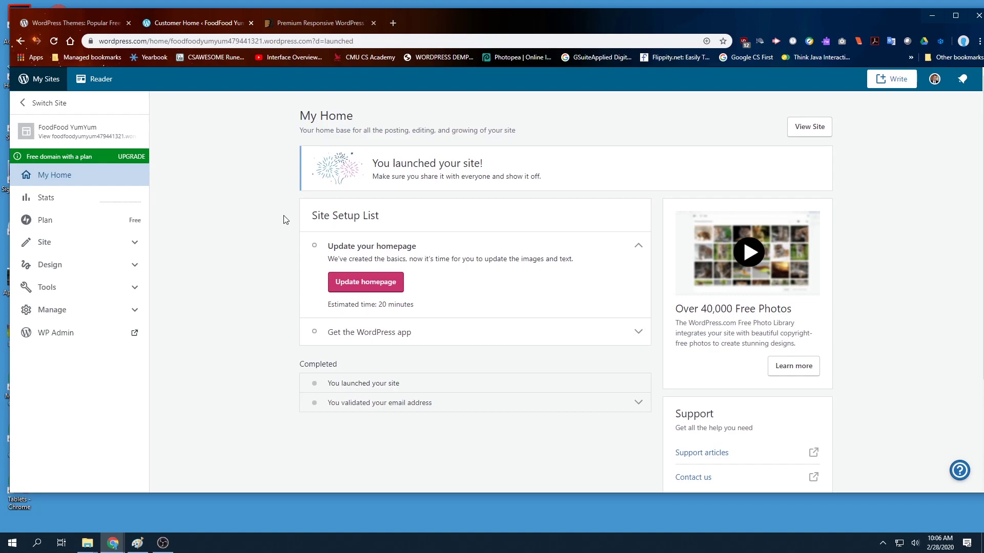
Step: View the launched FoodFood YumYum site and skim its homepage from the header image to the footer and back
{"action": "left_click", "coordinate": [809, 129]}
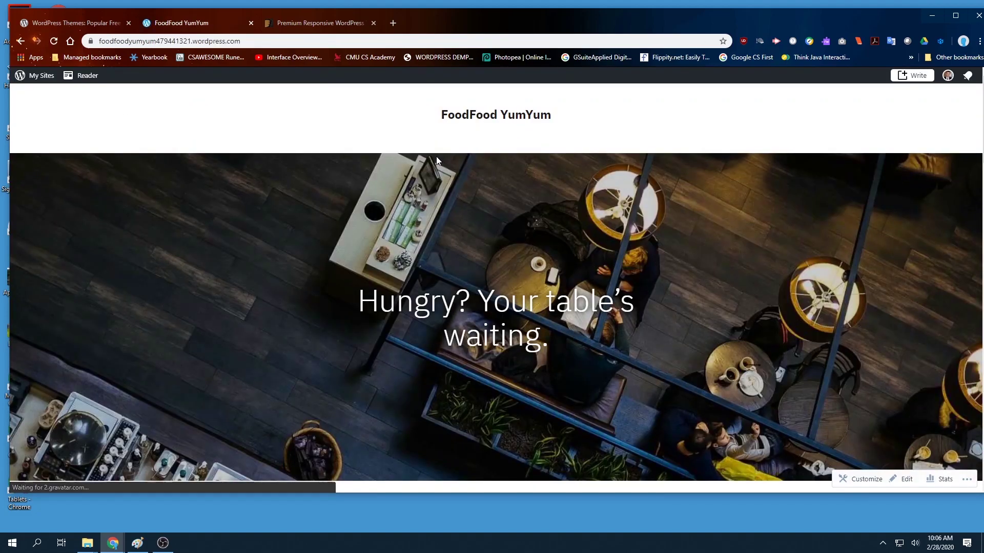
{"action": "scroll", "coordinate": [374, 174], "scroll_direction": "down", "scroll_amount": 5}
{"action": "scroll", "coordinate": [374, 172], "scroll_direction": "down", "scroll_amount": 5}
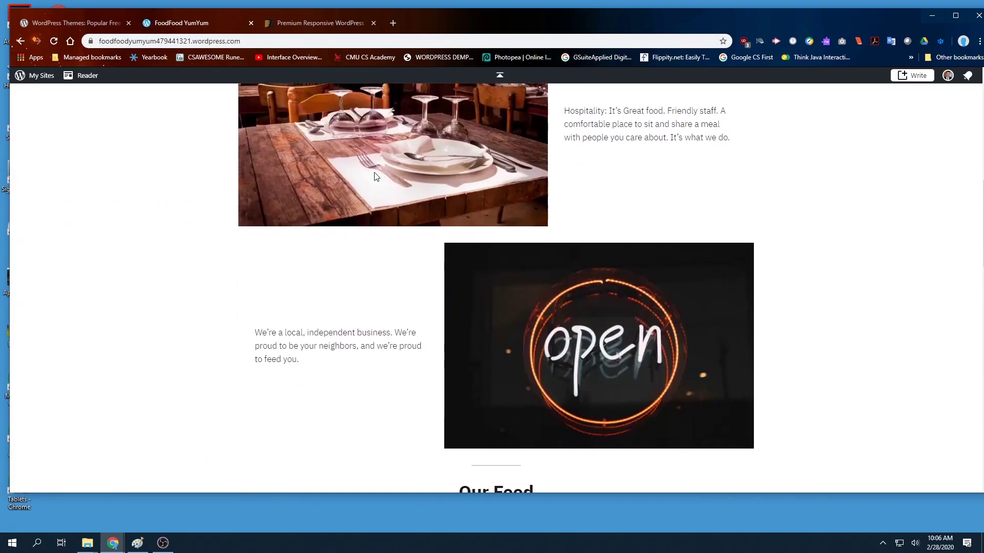
{"action": "scroll", "coordinate": [482, 207], "scroll_direction": "up", "scroll_amount": 6}
{"action": "scroll", "coordinate": [483, 207], "scroll_direction": "up", "scroll_amount": 2}
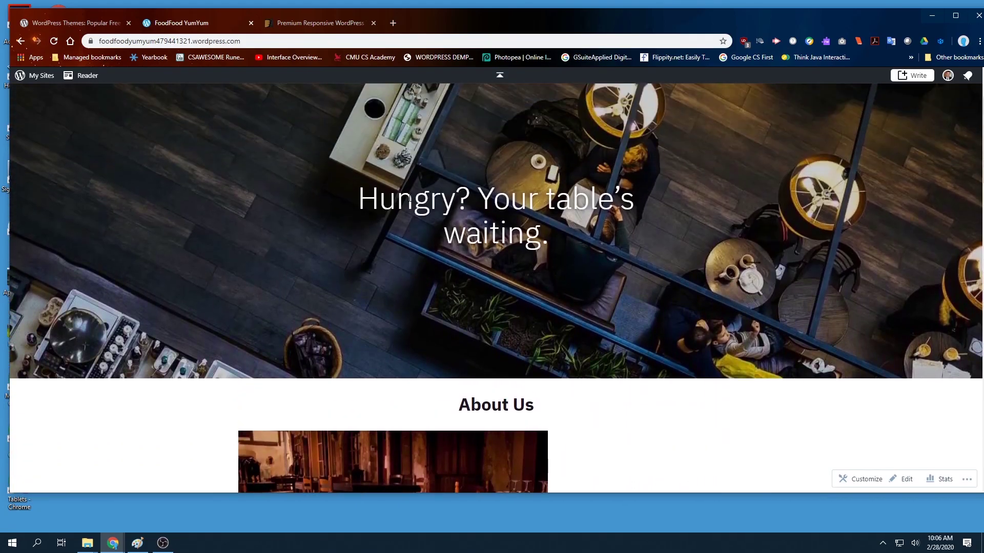
{"action": "scroll", "coordinate": [461, 297], "scroll_direction": "down", "scroll_amount": 3}
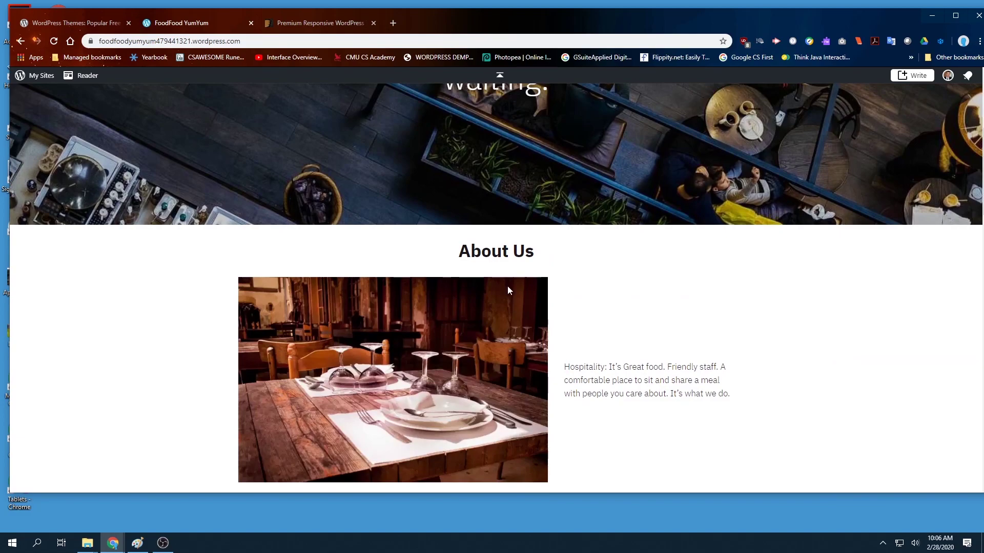
{"action": "scroll", "coordinate": [506, 285], "scroll_direction": "down", "scroll_amount": 6}
{"action": "scroll", "coordinate": [352, 281], "scroll_direction": "down", "scroll_amount": 5}
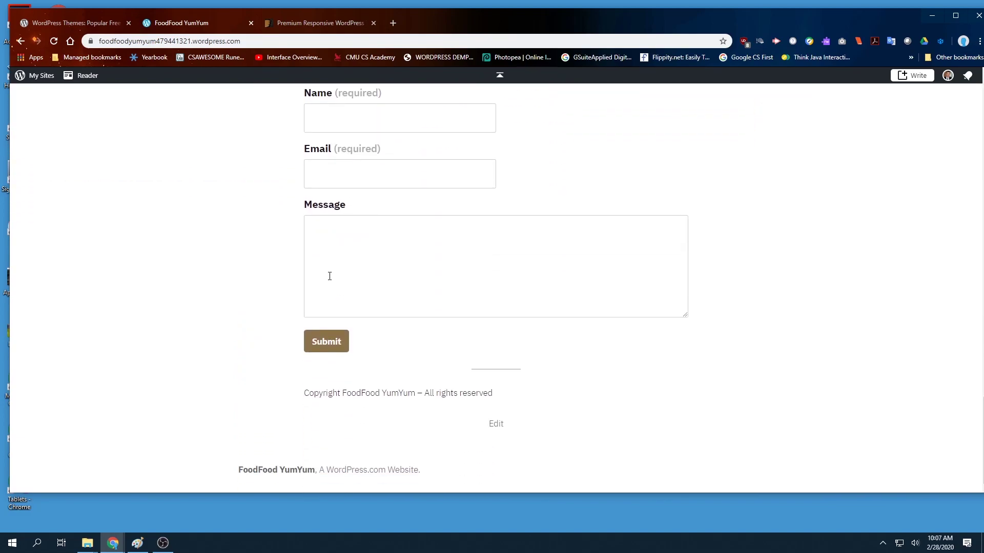
{"action": "scroll", "coordinate": [330, 345], "scroll_direction": "up", "scroll_amount": 7}
{"action": "scroll", "coordinate": [334, 330], "scroll_direction": "up", "scroll_amount": 10}
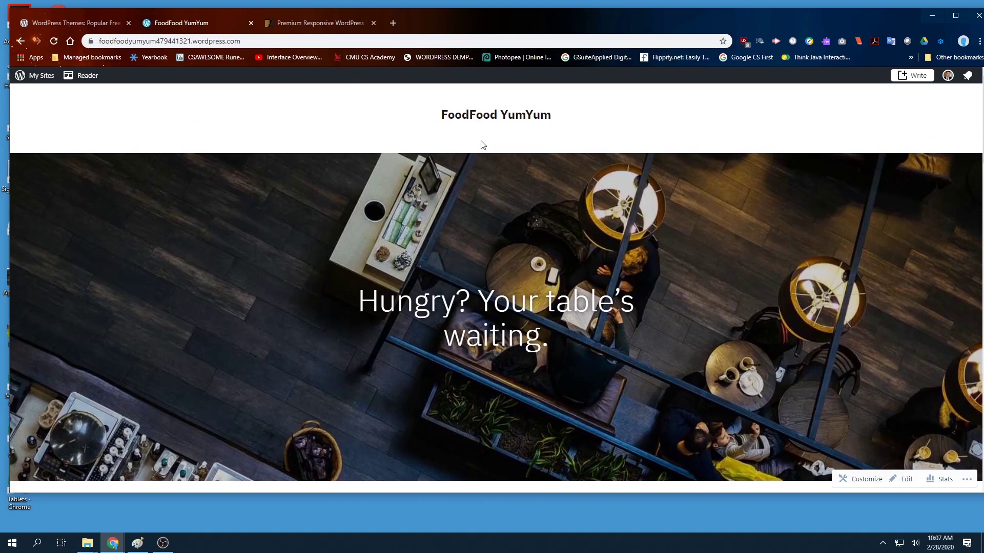
Step: Examine the homepage's About Us, food, Get in Touch and Send Us a Message sections, and return to the site dashboard
{"action": "scroll", "coordinate": [373, 247], "scroll_direction": "down", "scroll_amount": 7}
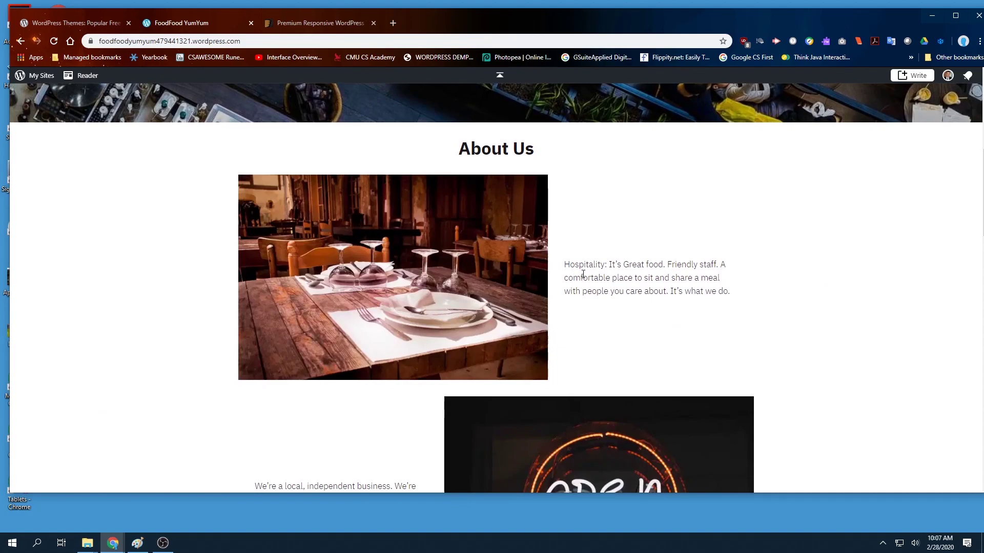
{"action": "scroll", "coordinate": [520, 330], "scroll_direction": "down", "scroll_amount": 15}
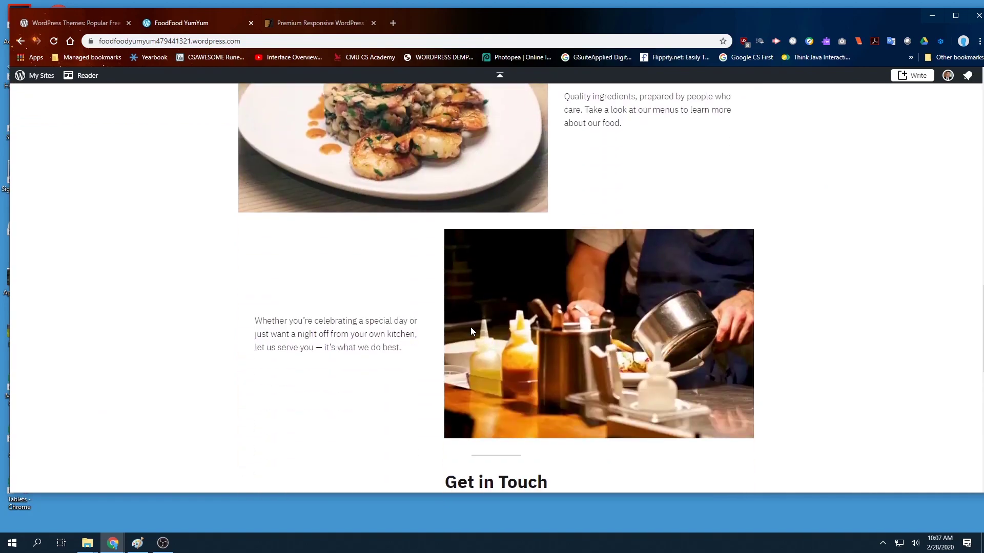
{"action": "scroll", "coordinate": [453, 339], "scroll_direction": "down", "scroll_amount": 4}
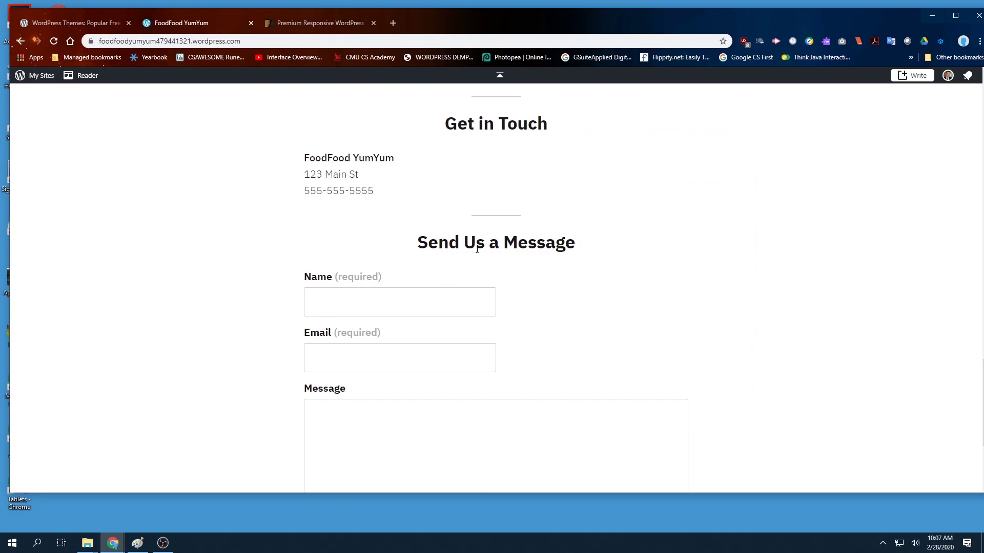
{"action": "left_click_drag", "start_coordinate": [414, 244], "coordinate": [518, 290]}
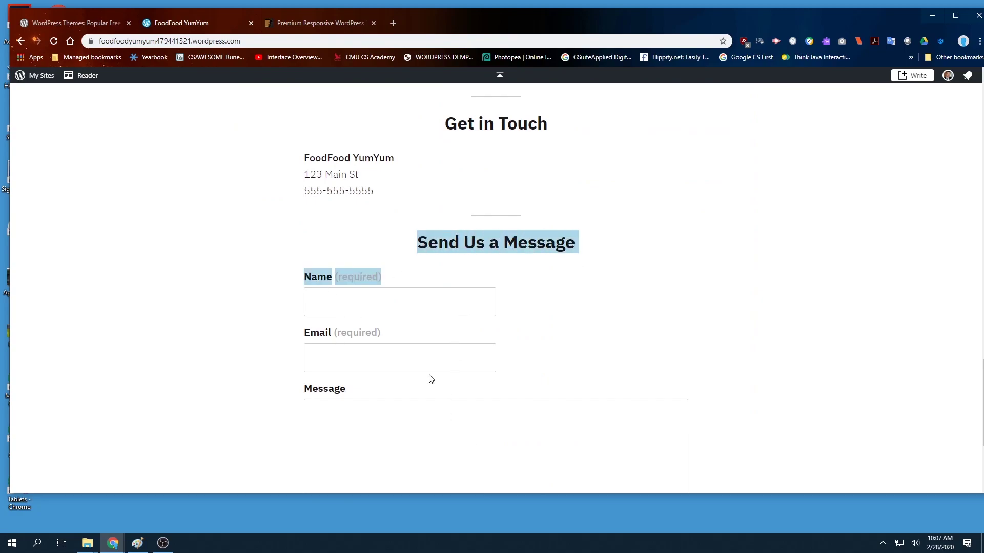
{"action": "scroll", "coordinate": [419, 324], "scroll_direction": "up", "scroll_amount": 2}
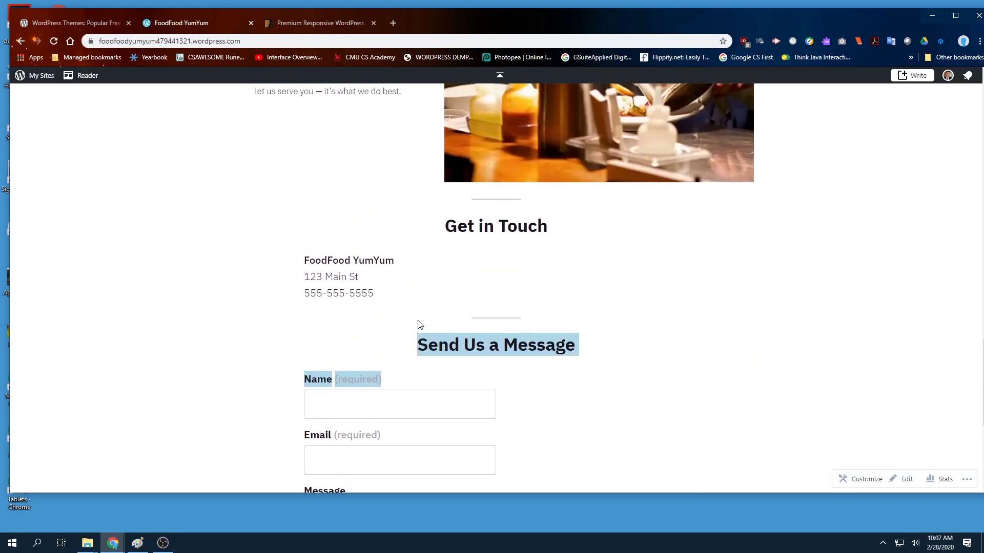
{"action": "scroll", "coordinate": [322, 260], "scroll_direction": "up", "scroll_amount": 13}
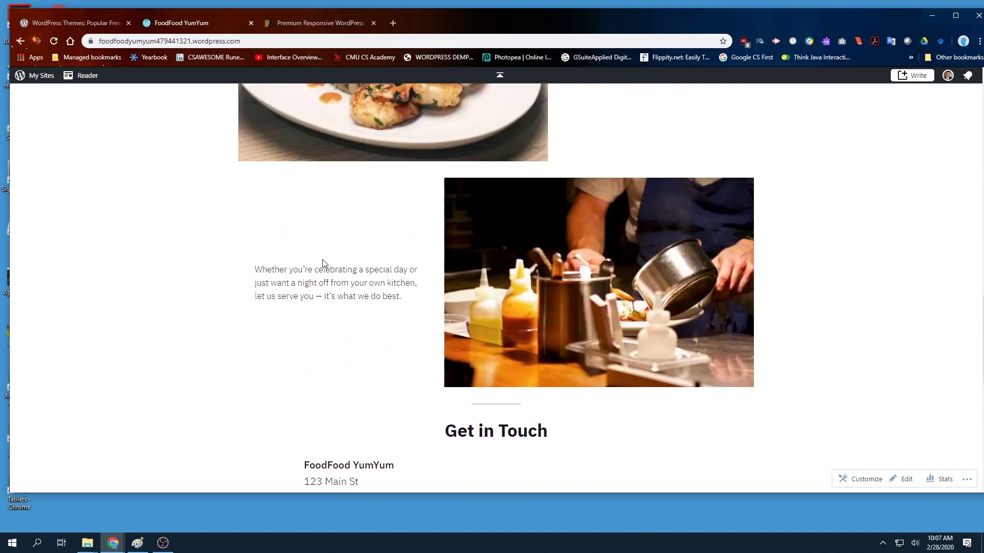
{"action": "scroll", "coordinate": [348, 313], "scroll_direction": "up", "scroll_amount": 5}
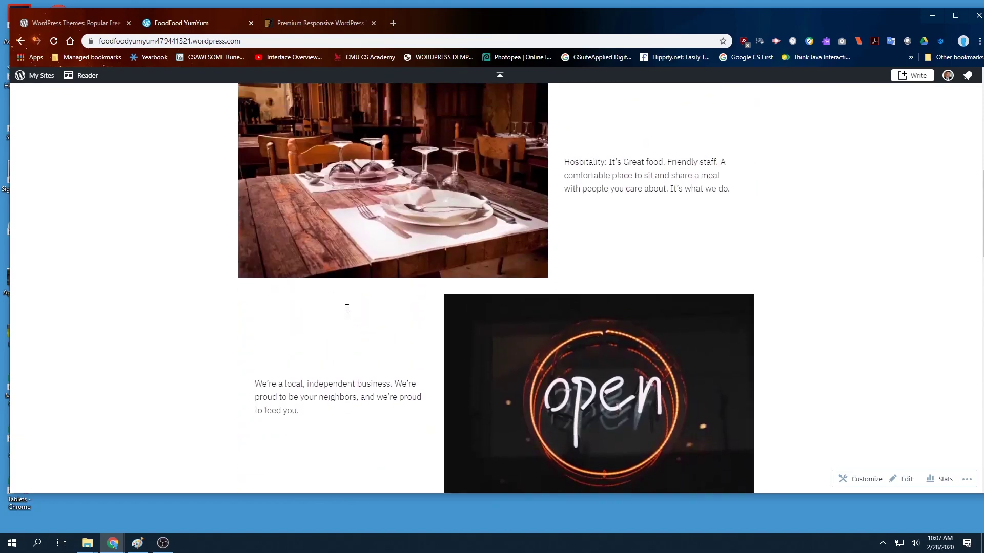
{"action": "scroll", "coordinate": [348, 313], "scroll_direction": "up", "scroll_amount": 5}
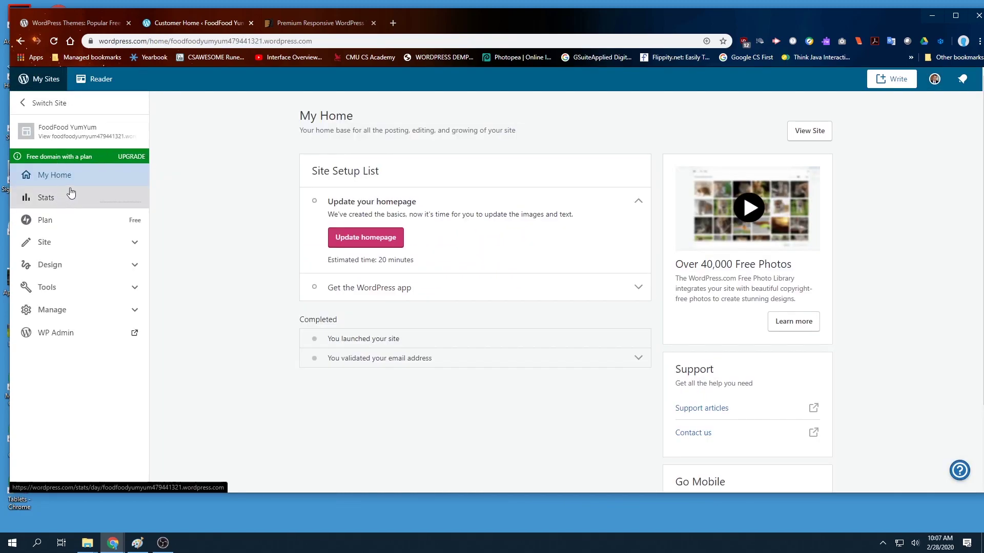
Step: Open the site preview from the dashboard and examine the homepage in the Tablet layout
{"action": "left_click", "coordinate": [67, 133]}
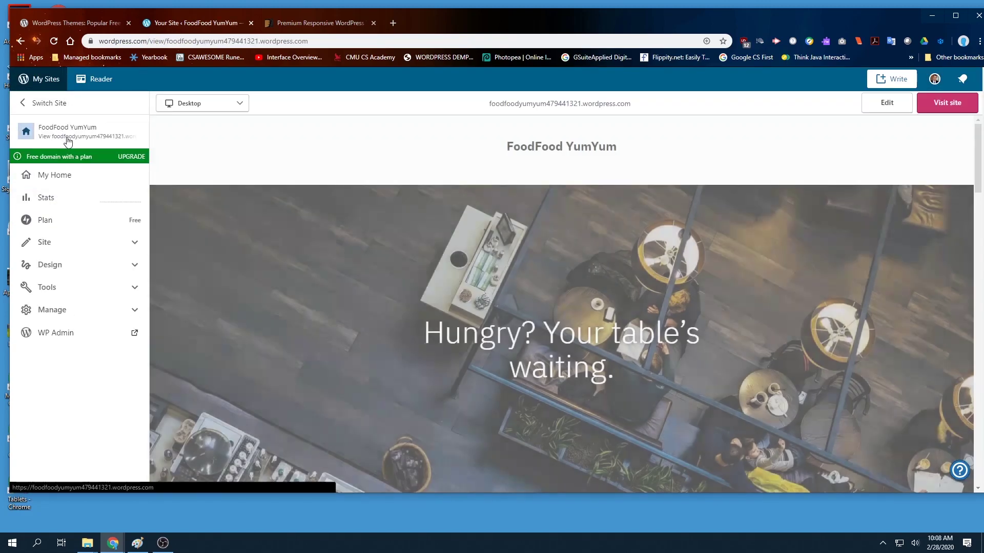
{"action": "left_click", "coordinate": [194, 105]}
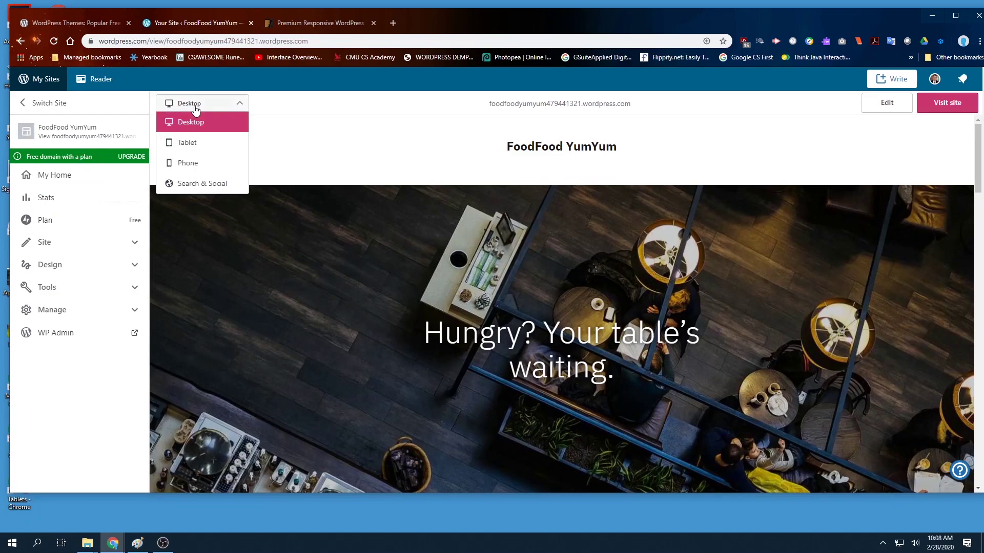
{"action": "left_click", "coordinate": [199, 143]}
{"action": "scroll", "coordinate": [388, 236], "scroll_direction": "down", "scroll_amount": 4}
{"action": "scroll", "coordinate": [485, 245], "scroll_direction": "up", "scroll_amount": 4}
{"action": "scroll", "coordinate": [477, 243], "scroll_direction": "down", "scroll_amount": 10}
Step: Examine the homepage in the Phone layout down to the footer, and switch the preview back to Tablet
{"action": "left_click", "coordinate": [220, 108]}
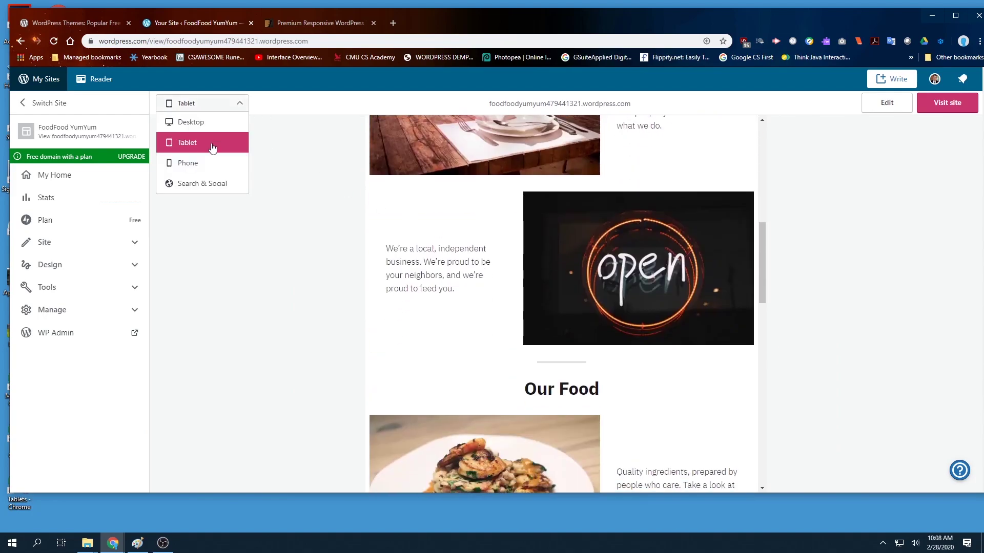
{"action": "left_click", "coordinate": [209, 164]}
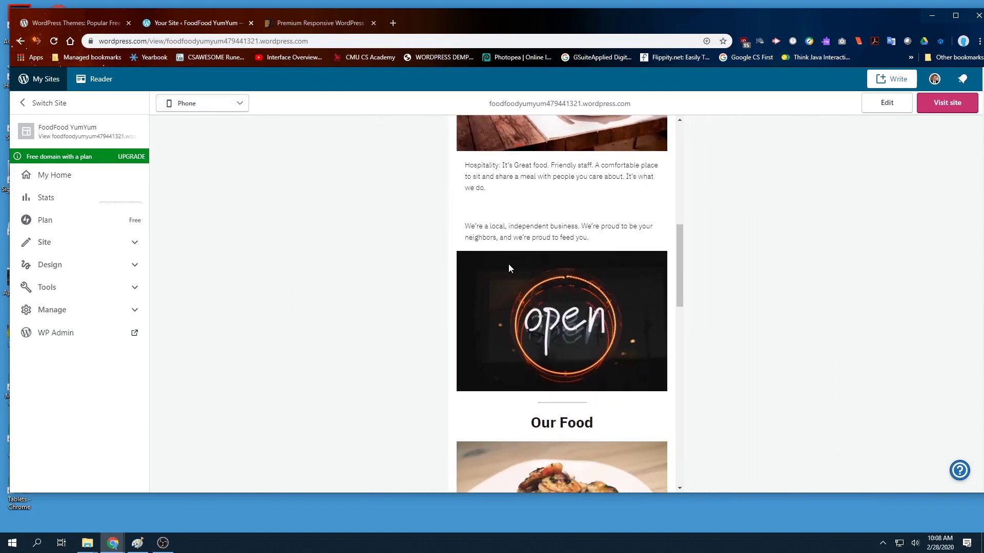
{"action": "scroll", "coordinate": [507, 264], "scroll_direction": "up", "scroll_amount": 5}
{"action": "scroll", "coordinate": [519, 234], "scroll_direction": "down", "scroll_amount": 12}
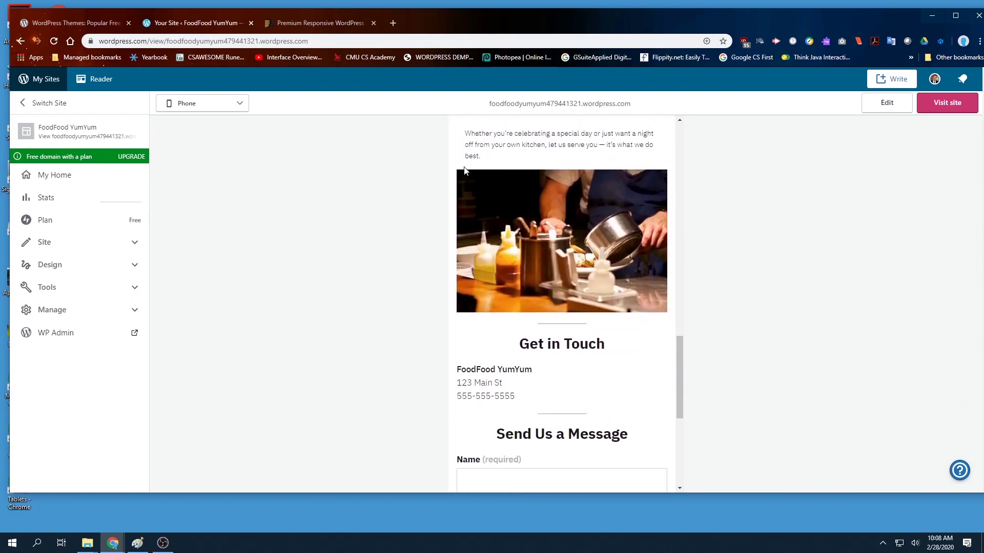
{"action": "scroll", "coordinate": [528, 397], "scroll_direction": "down", "scroll_amount": 2}
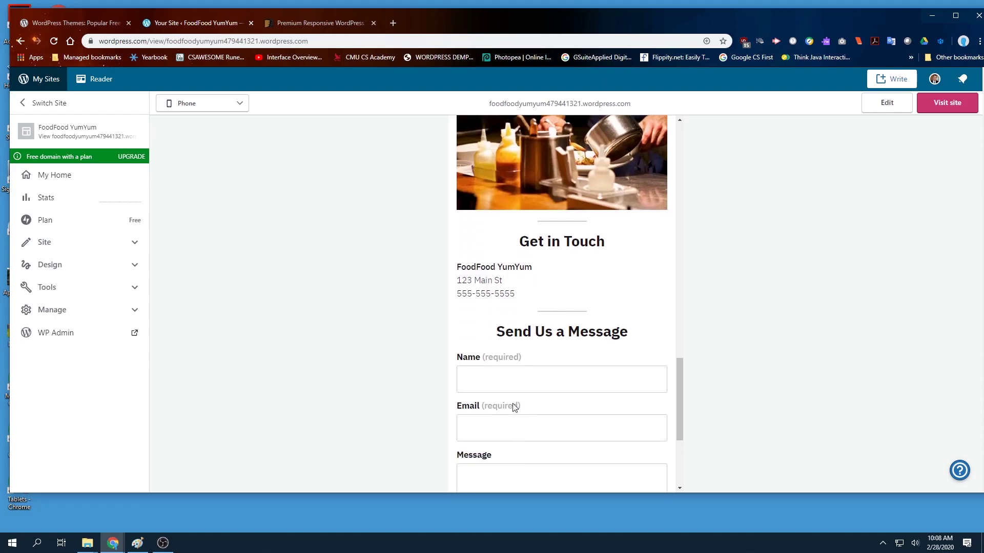
{"action": "scroll", "coordinate": [463, 336], "scroll_direction": "down", "scroll_amount": 3}
{"action": "left_click", "coordinate": [205, 105]}
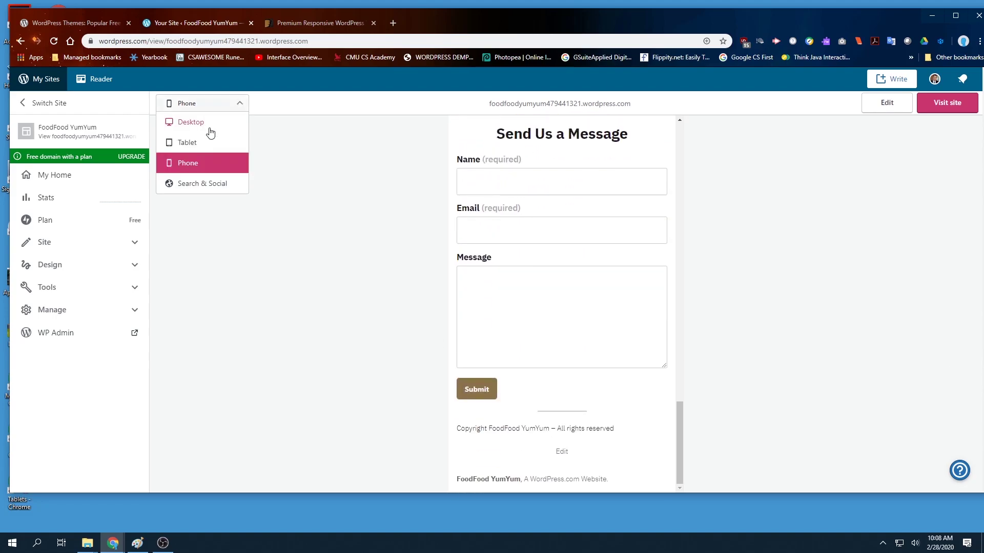
{"action": "left_click", "coordinate": [207, 140]}
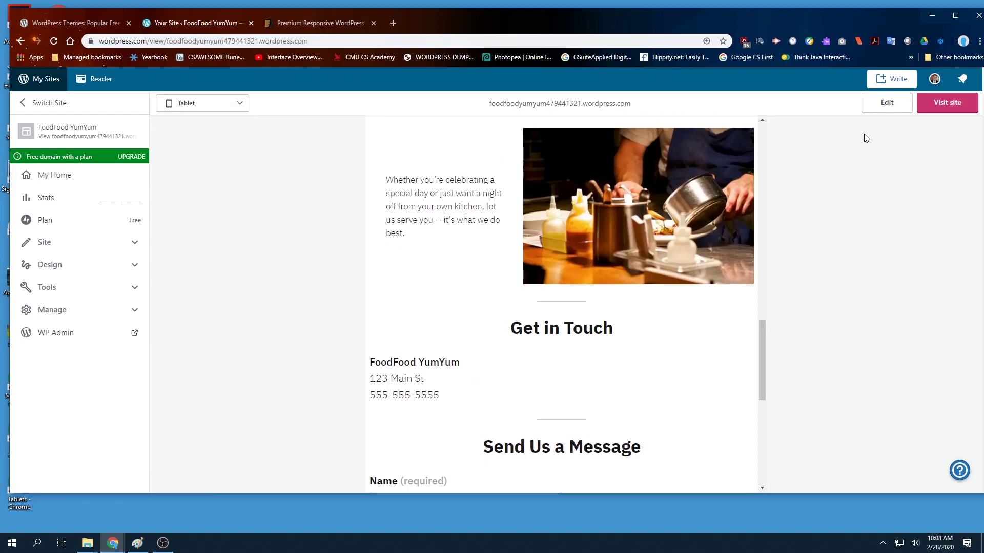
Step: Open the Home page in the block editor and go through the welcome guide to its end
{"action": "left_click", "coordinate": [893, 112]}
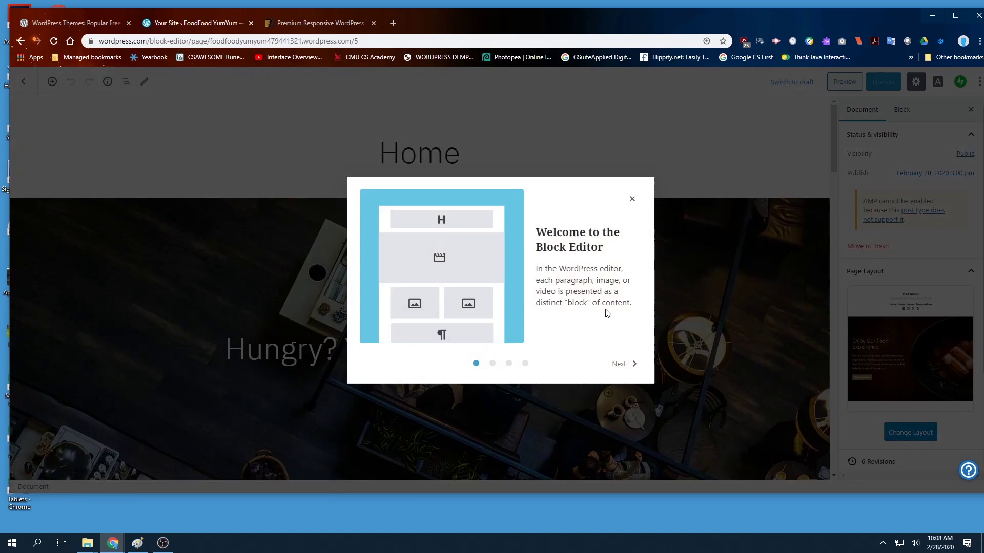
{"action": "left_click", "coordinate": [621, 368]}
{"action": "left_click", "coordinate": [621, 368]}
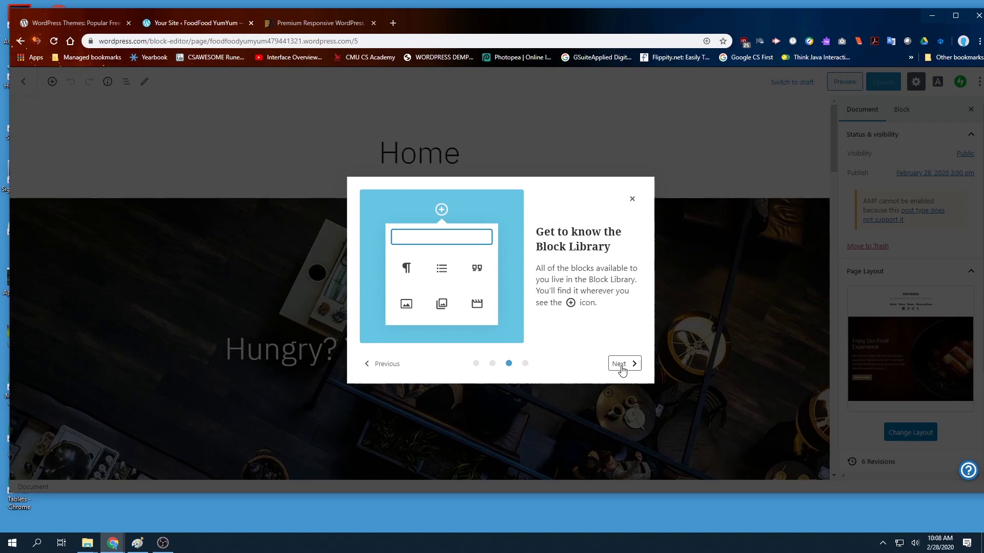
{"action": "left_click", "coordinate": [621, 368]}
{"action": "left_click", "coordinate": [620, 366]}
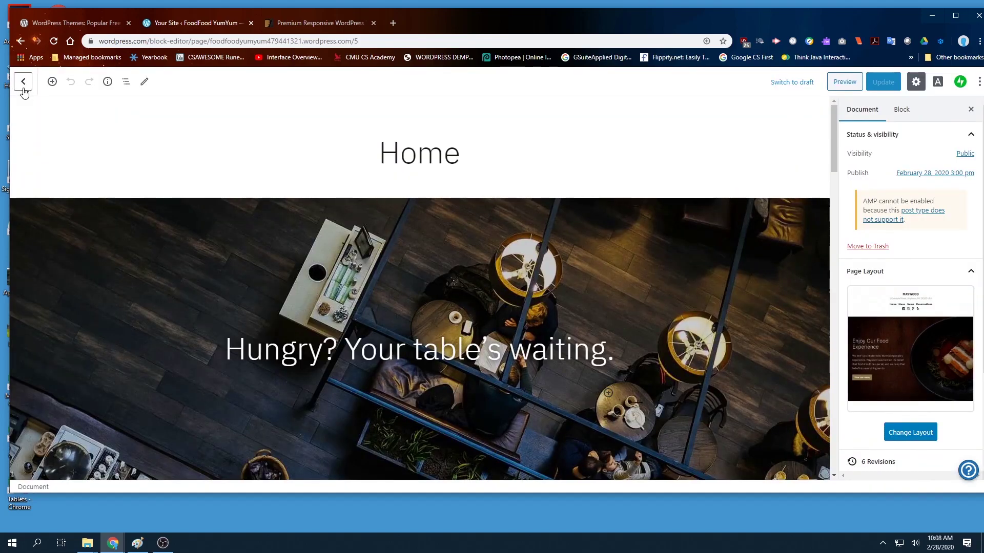
Step: Return from the Home page editor to the pages list, and open the Site Identity settings in the site's Customizer
{"action": "scroll", "coordinate": [288, 201], "scroll_direction": "down", "scroll_amount": 2}
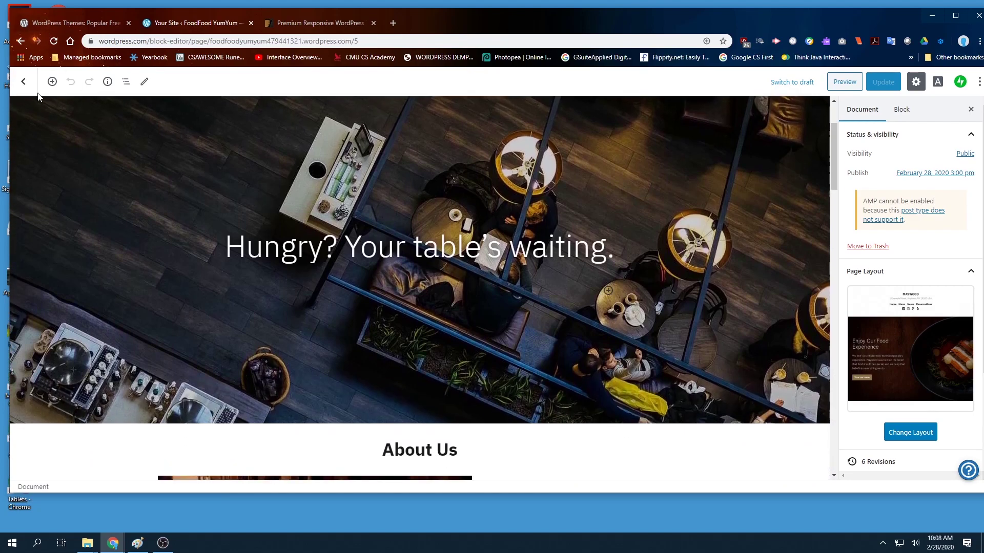
{"action": "left_click", "coordinate": [24, 81]}
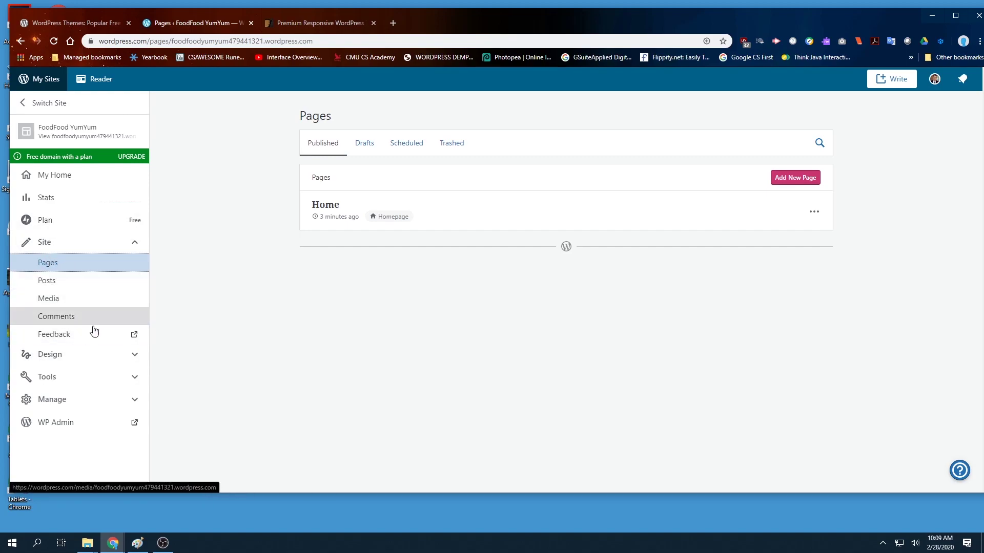
{"action": "left_click", "coordinate": [132, 353]}
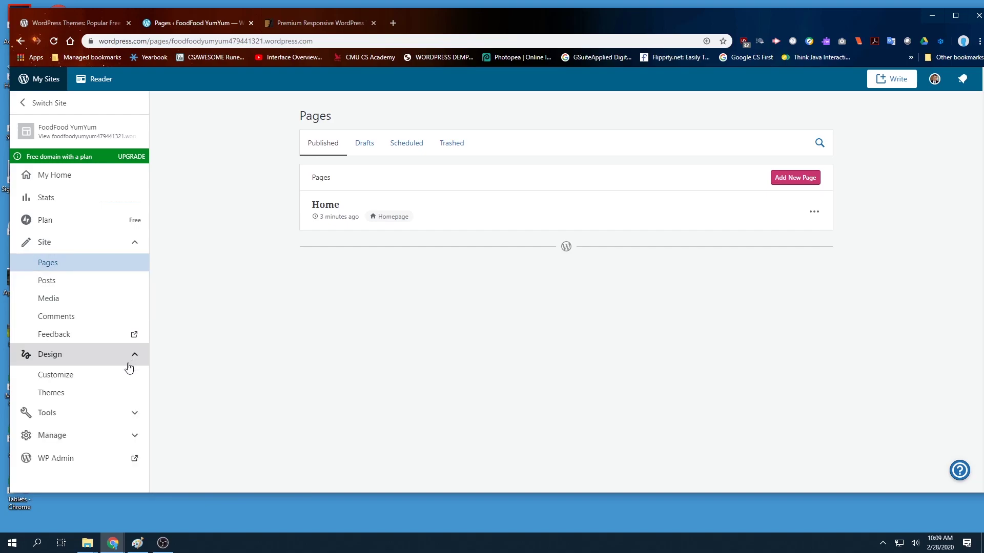
{"action": "left_click", "coordinate": [100, 380]}
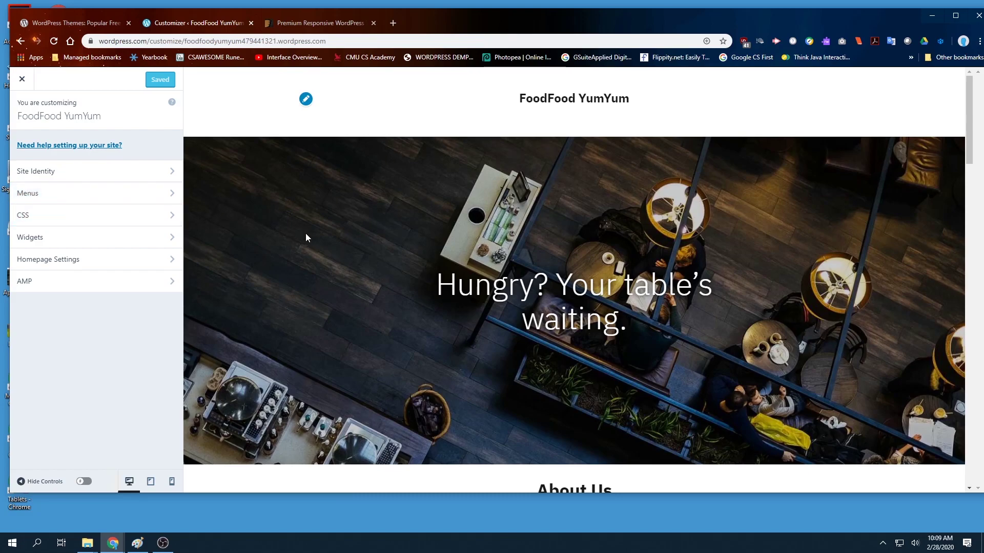
{"action": "left_click", "coordinate": [95, 176]}
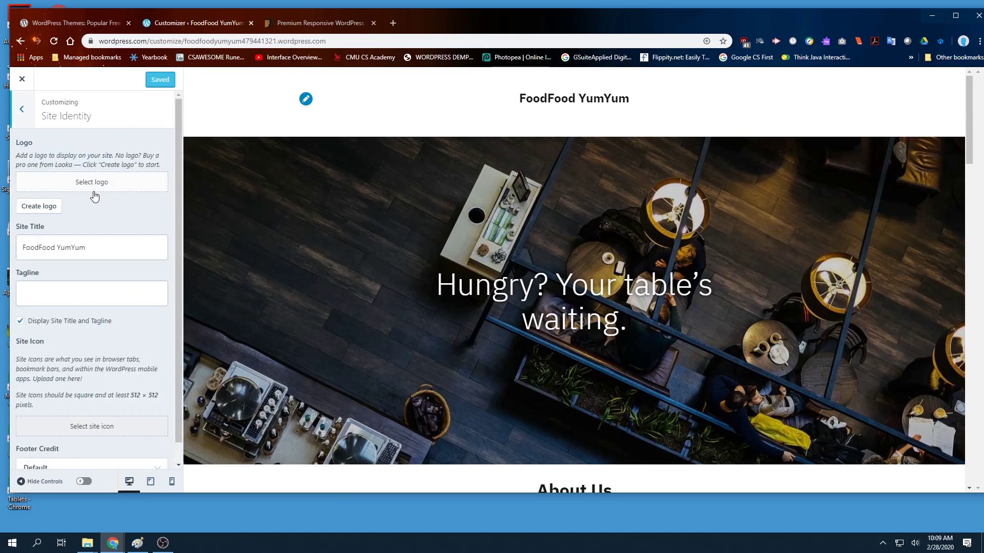
Step: Leave the Customizer and browse the recommended themes and the complete list of WordPress.com themes
{"action": "left_click", "coordinate": [24, 111]}
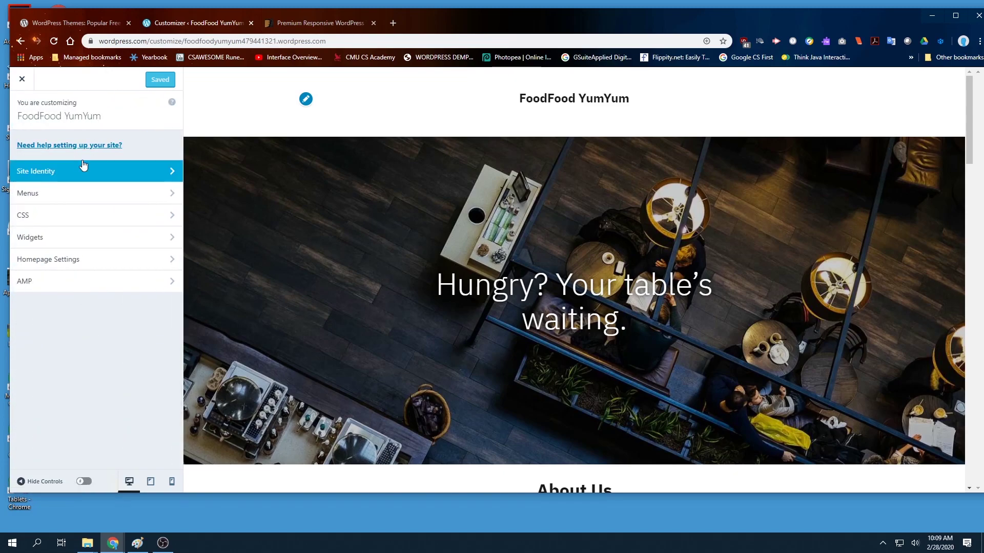
{"action": "left_click", "coordinate": [22, 79]}
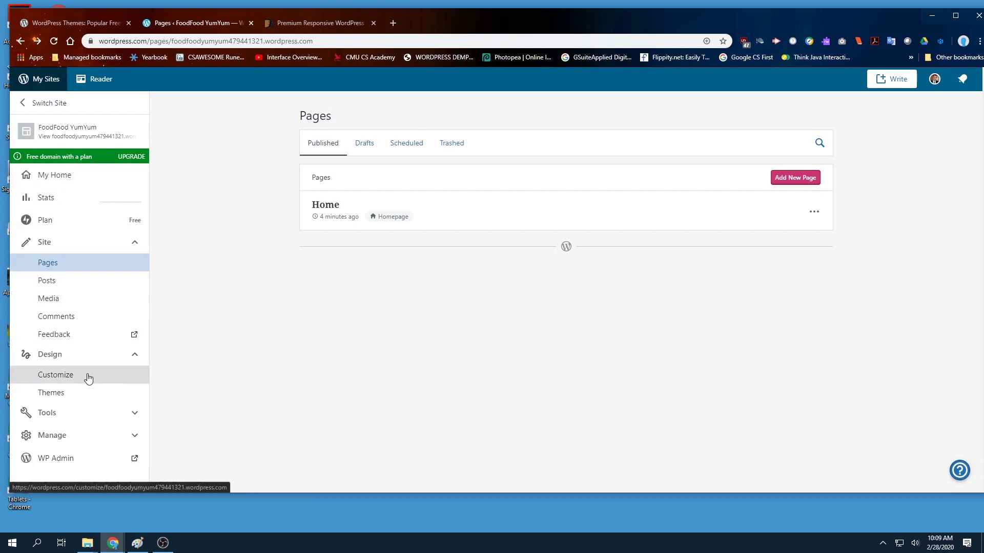
{"action": "left_click", "coordinate": [61, 402]}
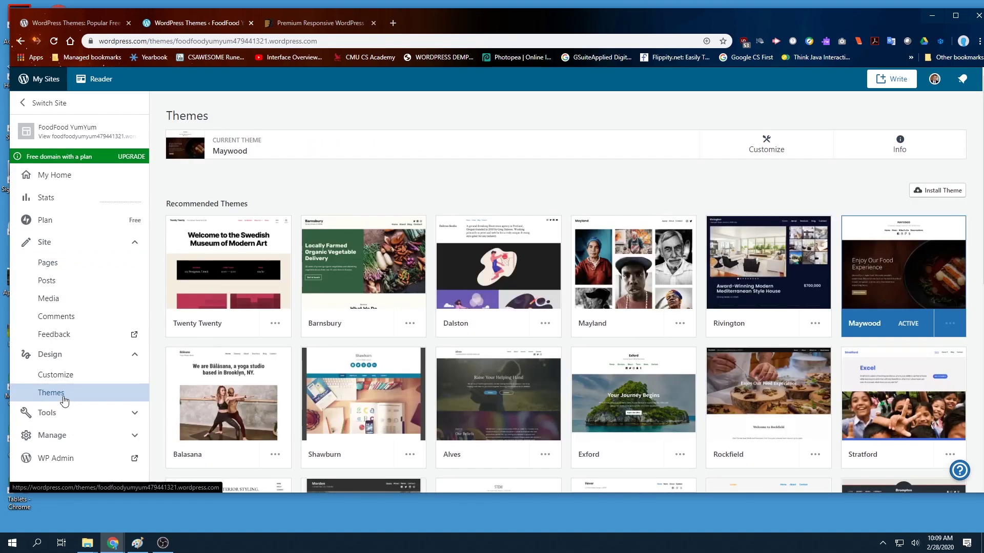
{"action": "scroll", "coordinate": [386, 379], "scroll_direction": "down", "scroll_amount": 7}
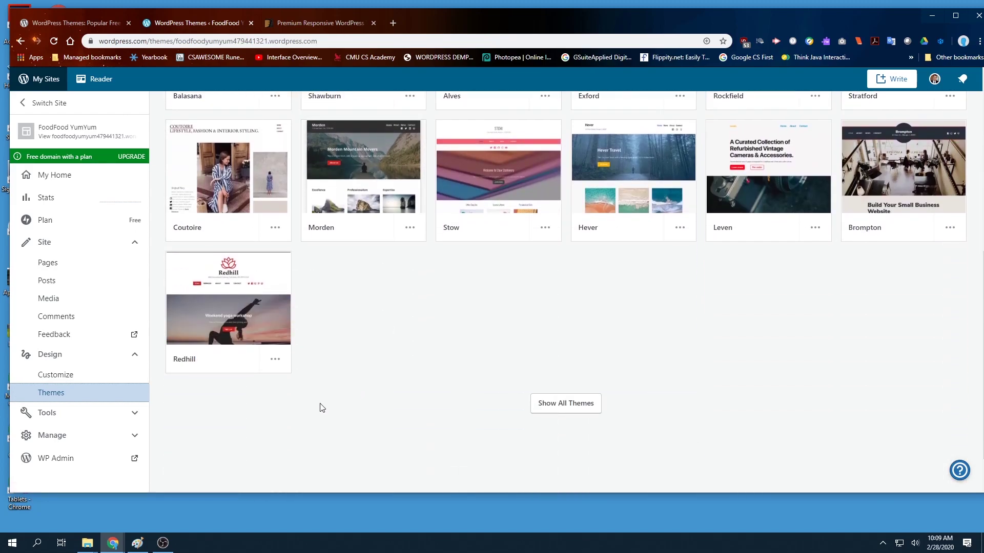
{"action": "left_click", "coordinate": [565, 409]}
{"action": "scroll", "coordinate": [398, 391], "scroll_direction": "down", "scroll_amount": 7}
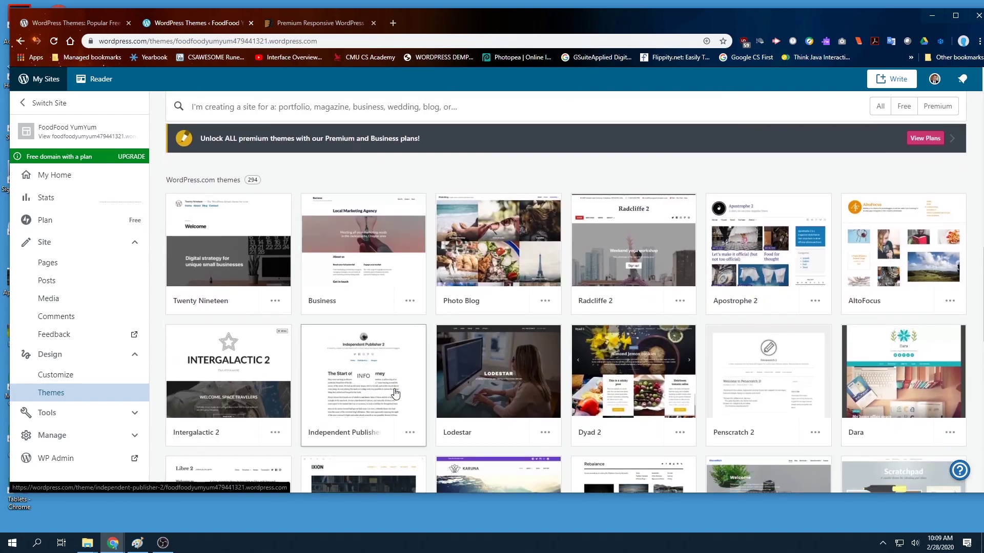
Step: Reopen the site's Customizer, check what the CSS section offers, and return to the section list
{"action": "left_click", "coordinate": [99, 373]}
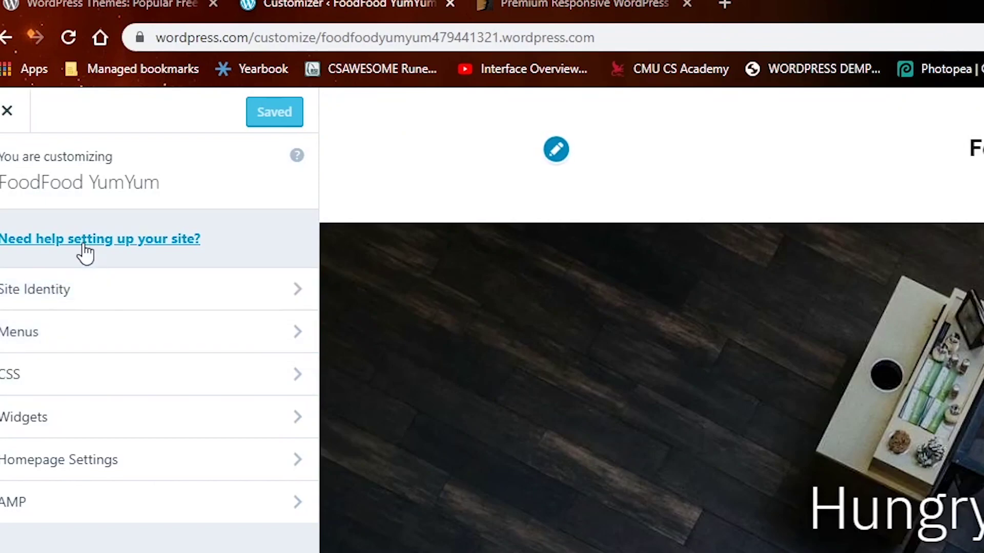
{"action": "left_click", "coordinate": [74, 380]}
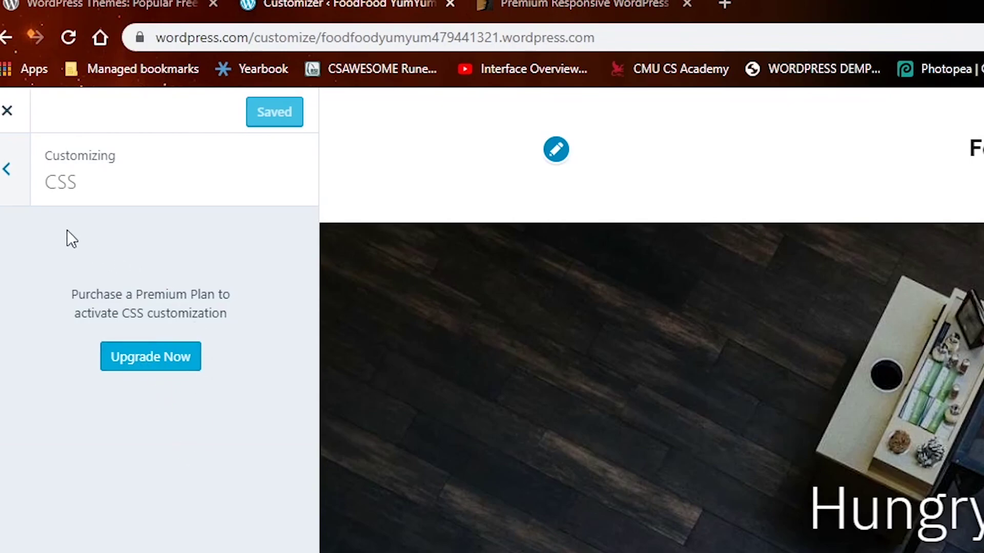
{"action": "left_click", "coordinate": [7, 169]}
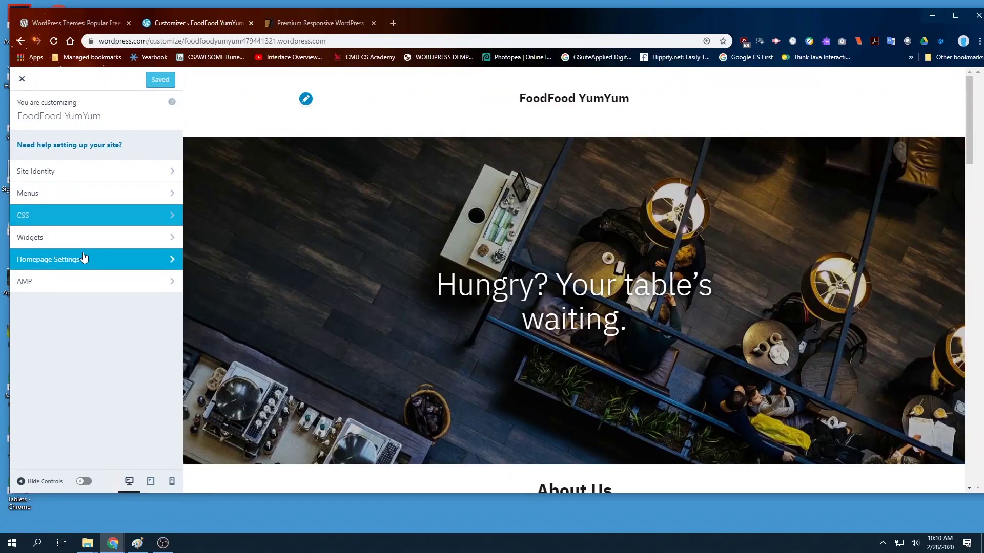
Step: Open Homepage Settings and examine the About Us and Our Food sections in the homepage preview
{"action": "left_click", "coordinate": [83, 256]}
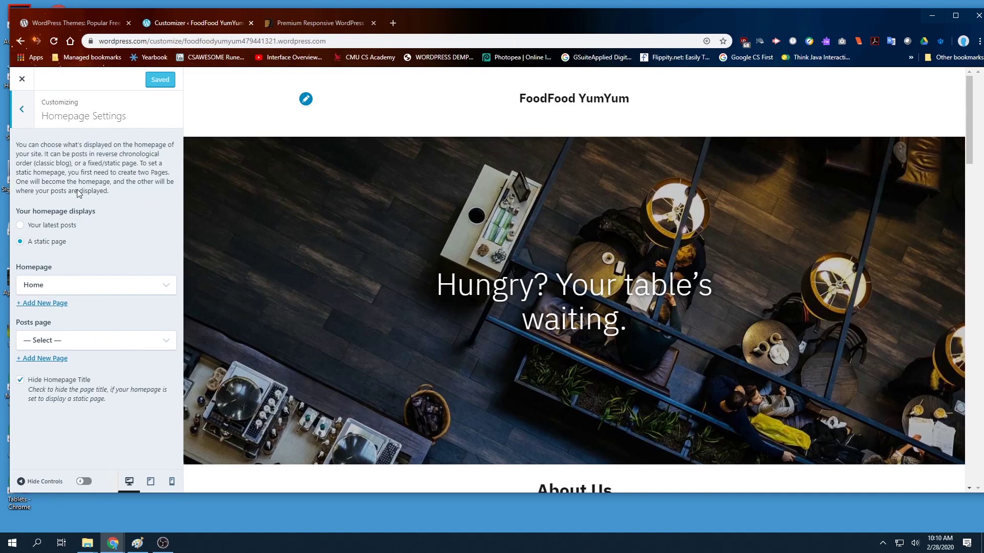
{"action": "left_click", "coordinate": [26, 118]}
{"action": "left_click", "coordinate": [82, 262]}
{"action": "scroll", "coordinate": [512, 248], "scroll_direction": "down", "scroll_amount": 15}
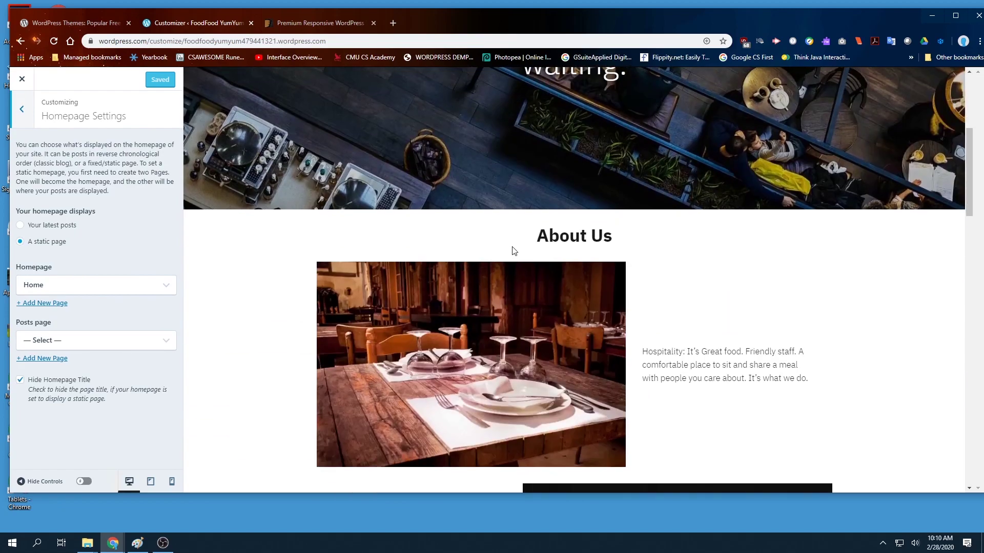
{"action": "scroll", "coordinate": [405, 220], "scroll_direction": "down", "scroll_amount": 4}
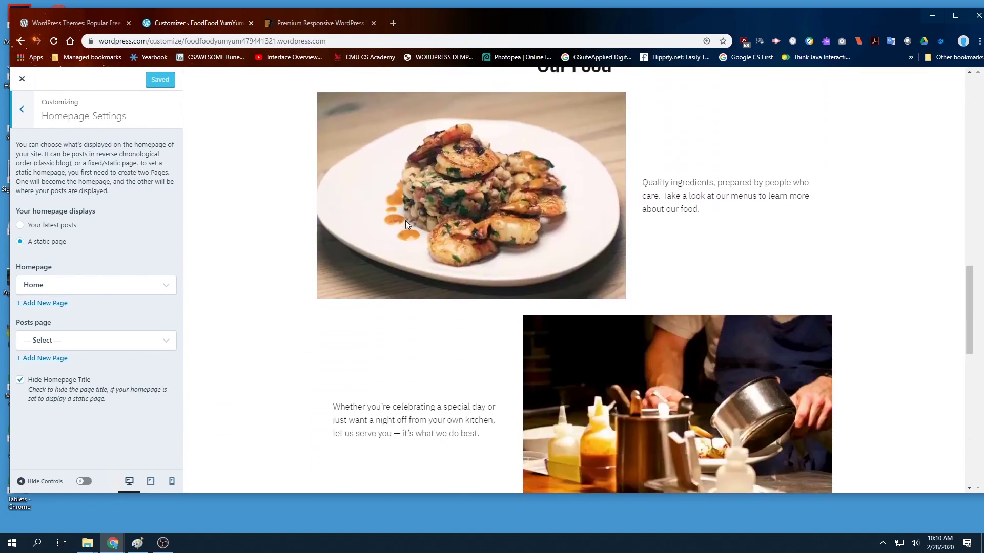
{"action": "scroll", "coordinate": [405, 220], "scroll_direction": "up", "scroll_amount": 7}
Step: Switch the homepage display to the latest posts and examine the resulting preview down to the footer
{"action": "left_click", "coordinate": [29, 229]}
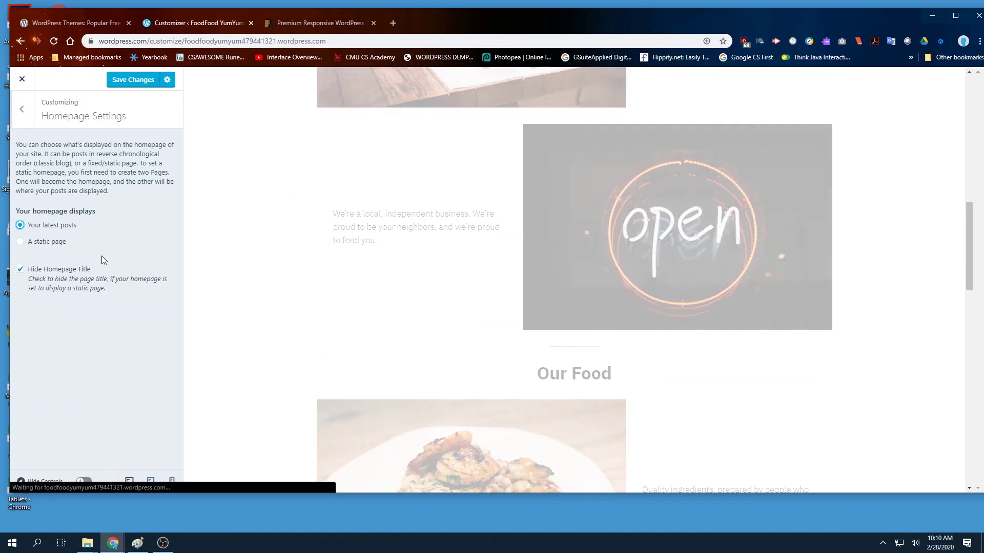
{"action": "scroll", "coordinate": [479, 318], "scroll_direction": "up", "scroll_amount": 10}
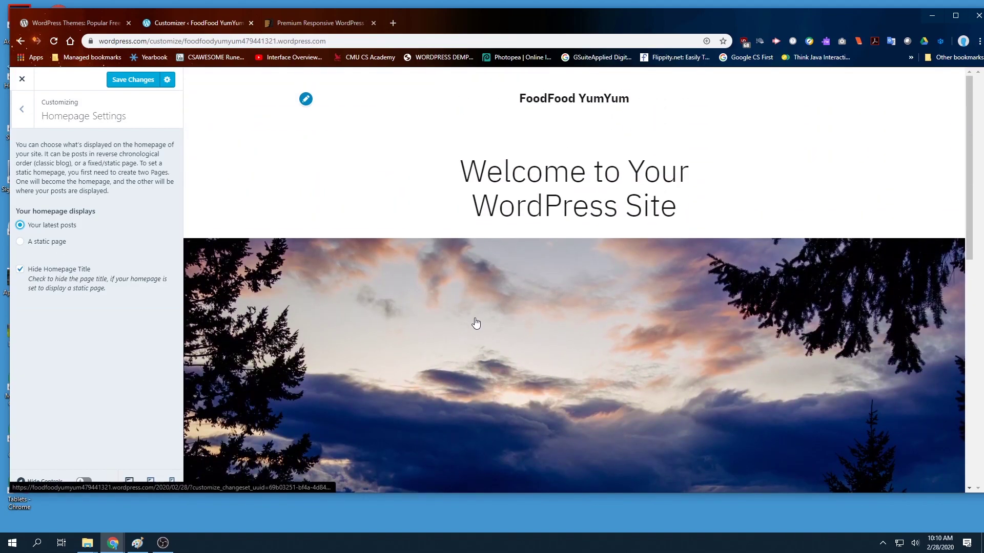
{"action": "scroll", "coordinate": [475, 323], "scroll_direction": "down", "scroll_amount": 10}
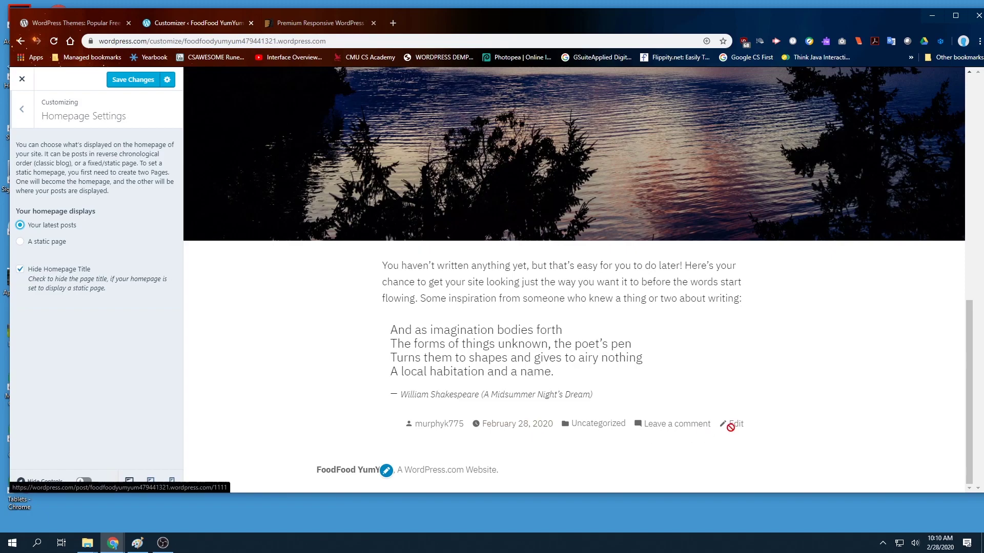
{"action": "scroll", "coordinate": [666, 428], "scroll_direction": "up", "scroll_amount": 4}
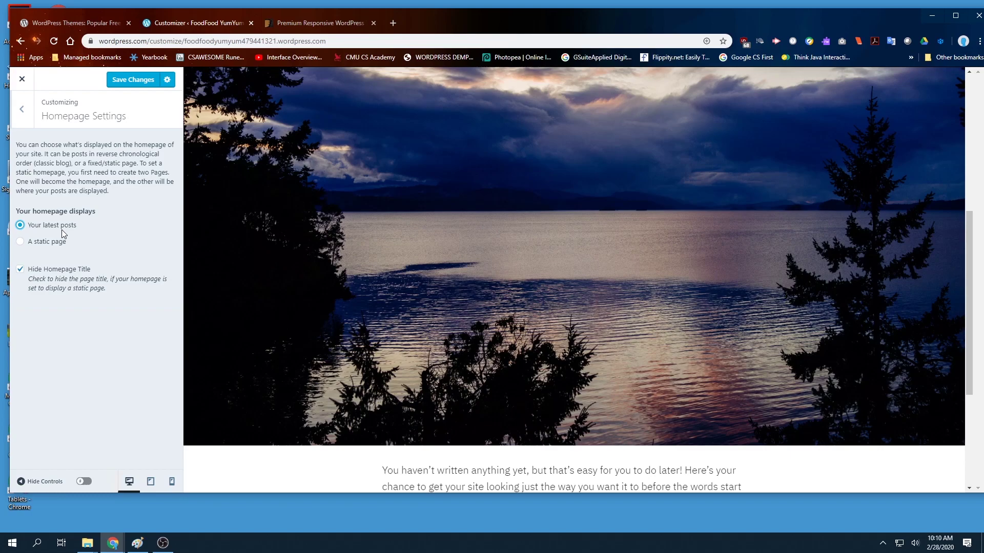
Step: Set the homepage to display a static page, with Home as the homepage
{"action": "left_click", "coordinate": [31, 245]}
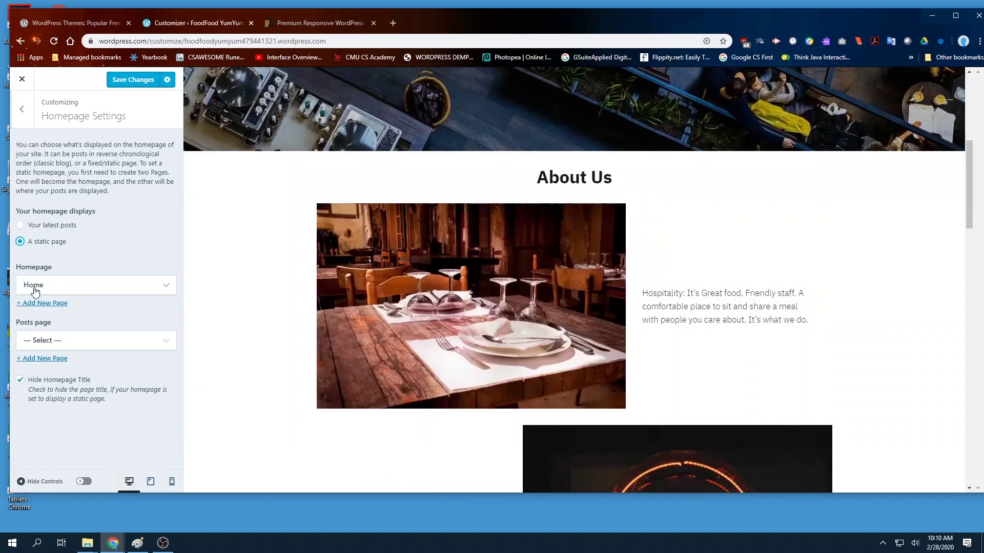
{"action": "left_click", "coordinate": [34, 292]}
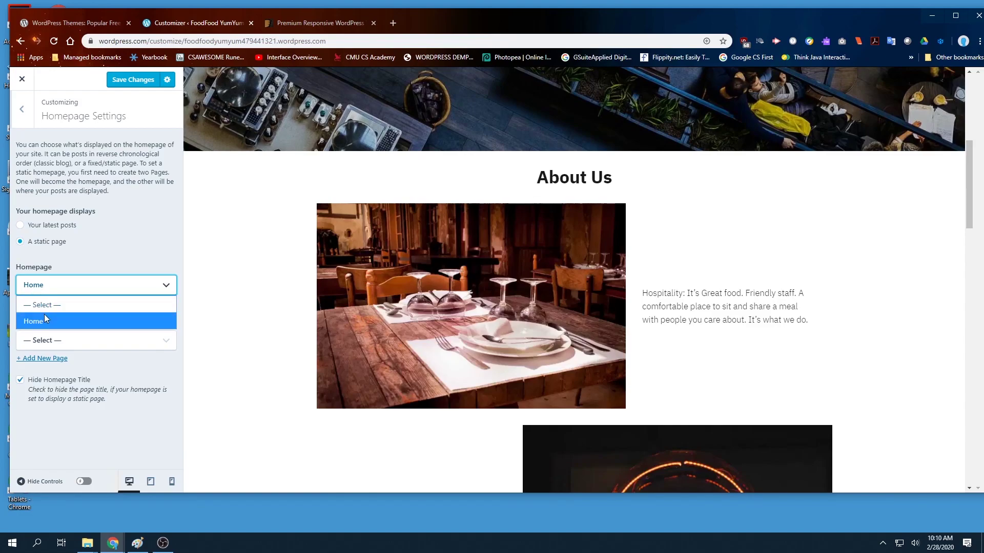
{"action": "left_click", "coordinate": [45, 318]}
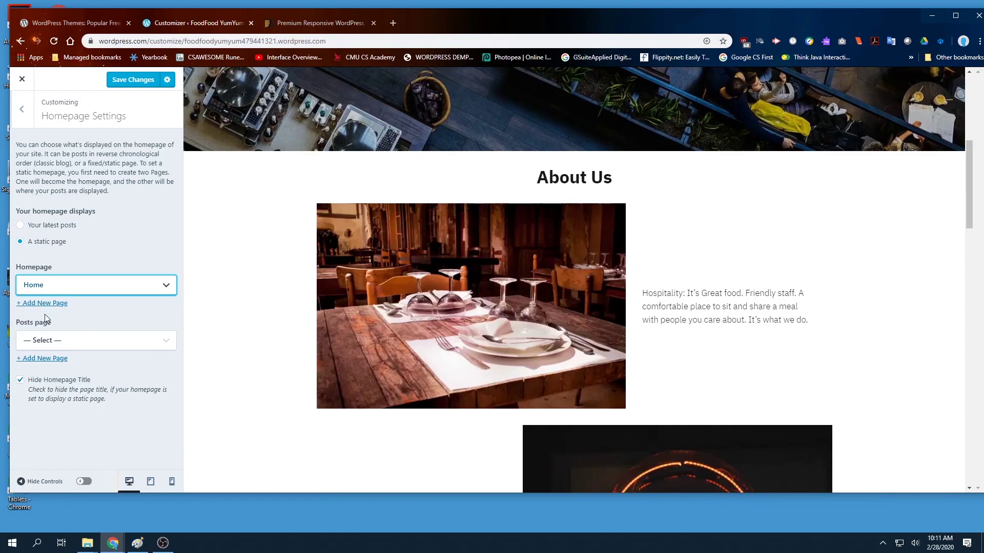
{"action": "left_click", "coordinate": [58, 286]}
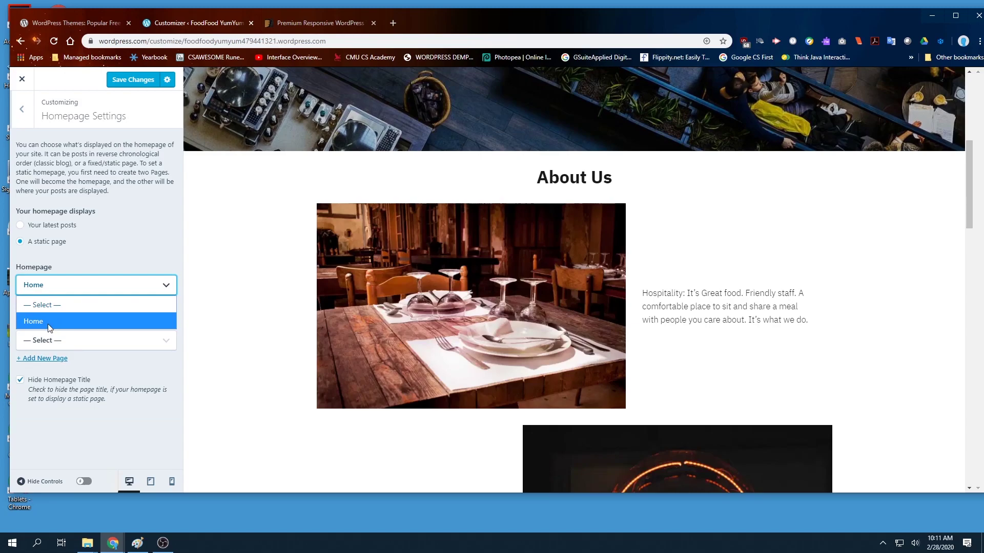
{"action": "left_click", "coordinate": [78, 257]}
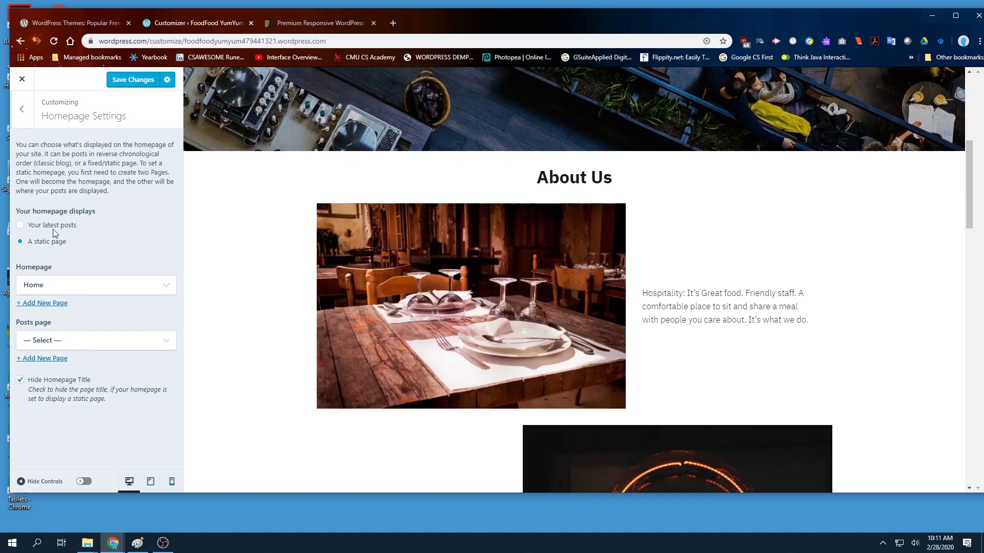
Step: Check the available posts page choices, and turn Hide Homepage Title off and on again
{"action": "left_click", "coordinate": [77, 341]}
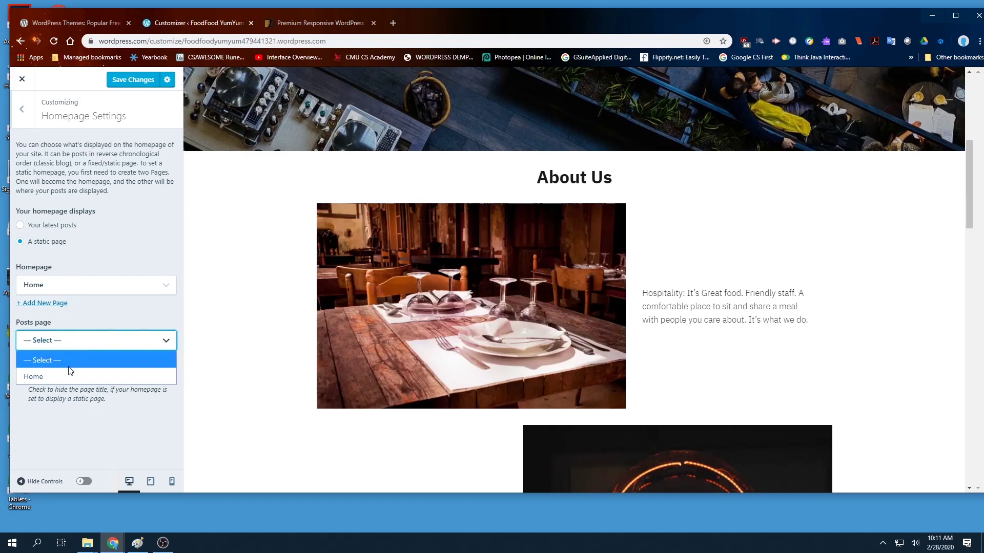
{"action": "left_click", "coordinate": [87, 324]}
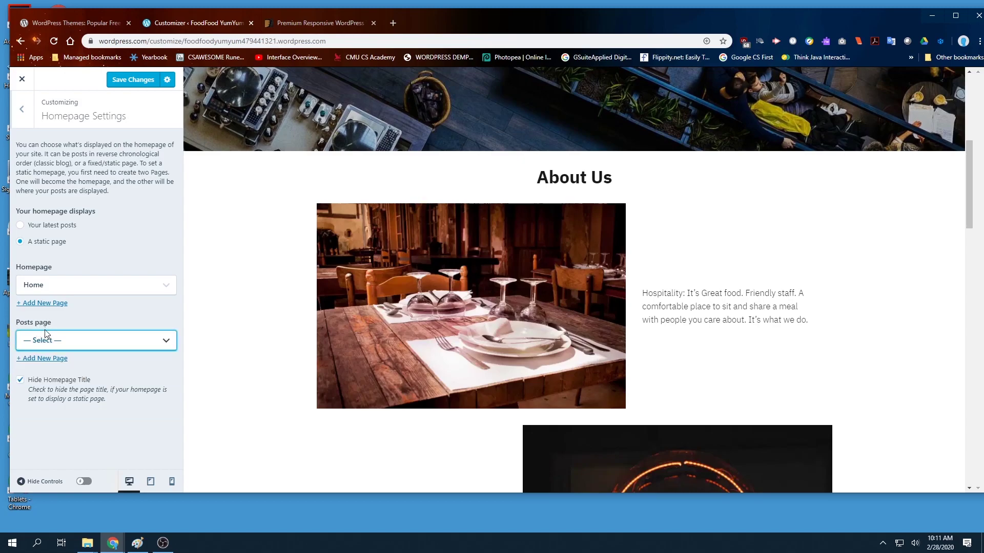
{"action": "left_click", "coordinate": [20, 384]}
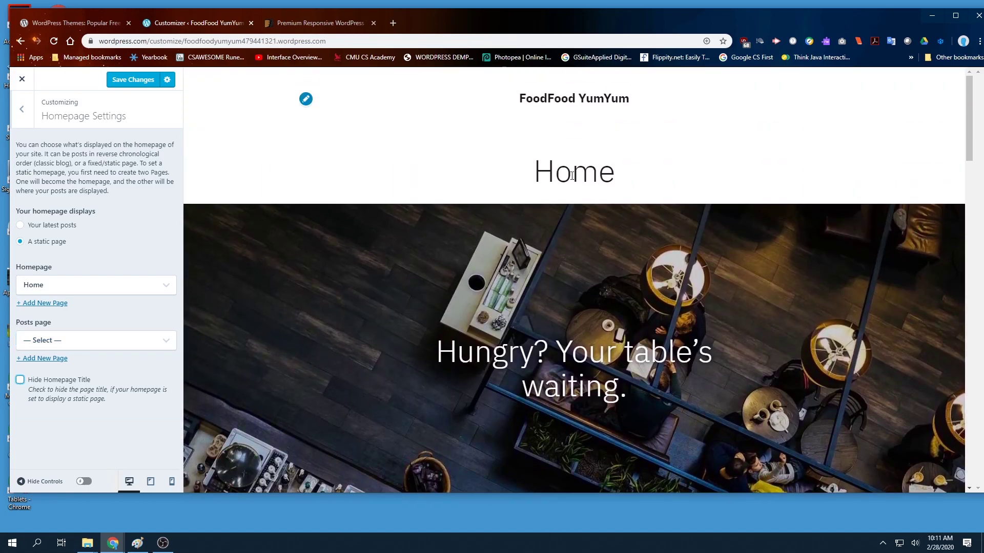
{"action": "left_click", "coordinate": [21, 382]}
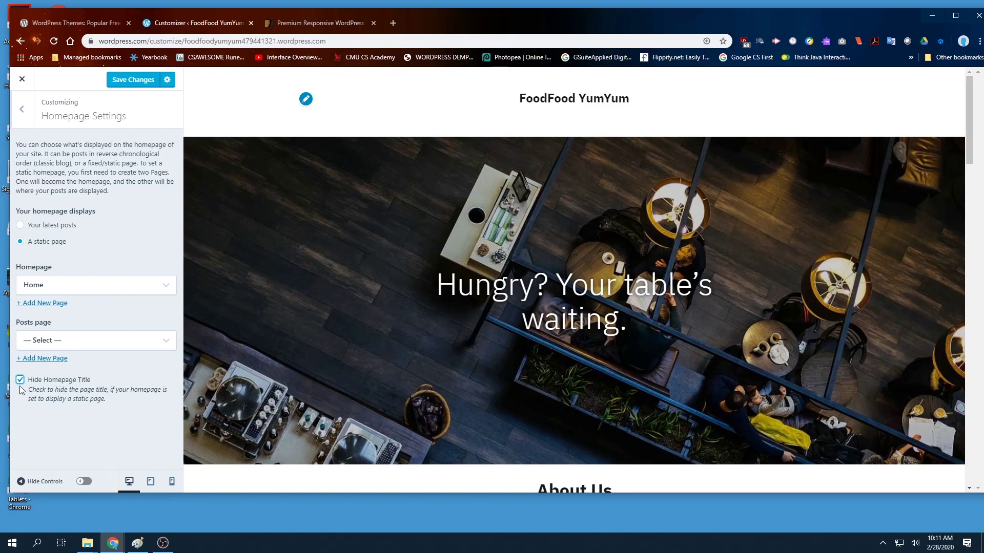
Step: Open the AMP Design settings and try the Dark color scheme
{"action": "left_click", "coordinate": [21, 108]}
{"action": "left_click", "coordinate": [104, 280]}
{"action": "left_click", "coordinate": [76, 176]}
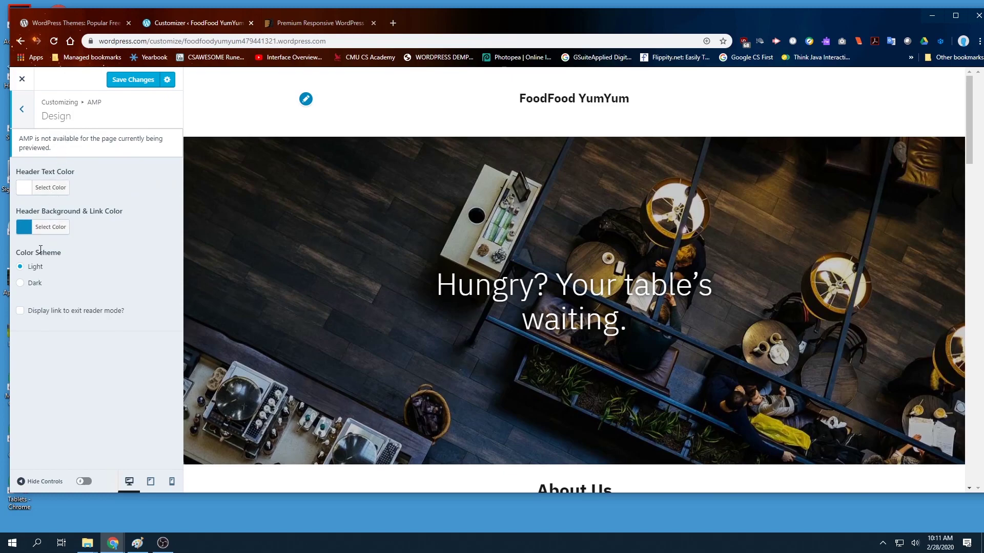
{"action": "left_click", "coordinate": [34, 284]}
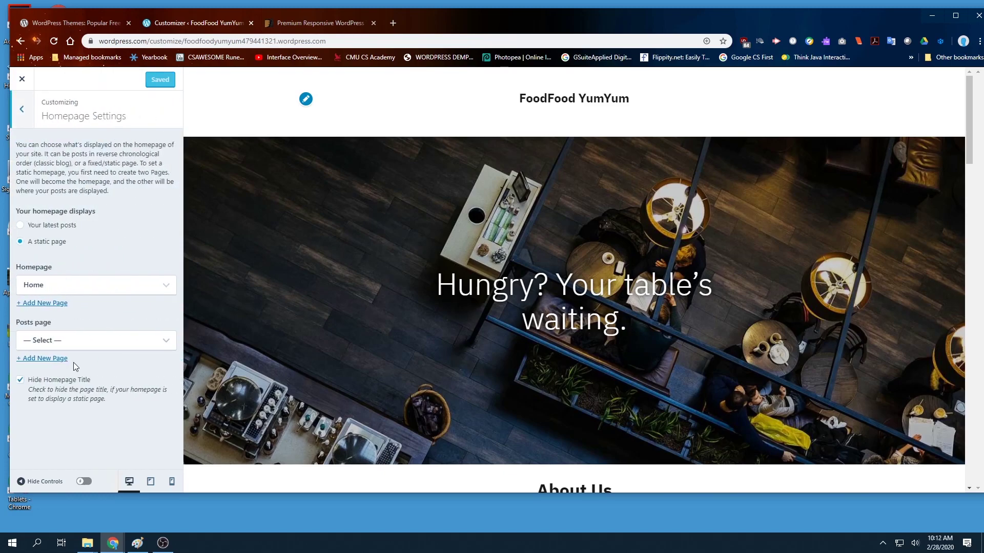
Step: Open the Site Identity settings and upload the JL lemon image from the Pictures folder for the logo
{"action": "left_click", "coordinate": [24, 119]}
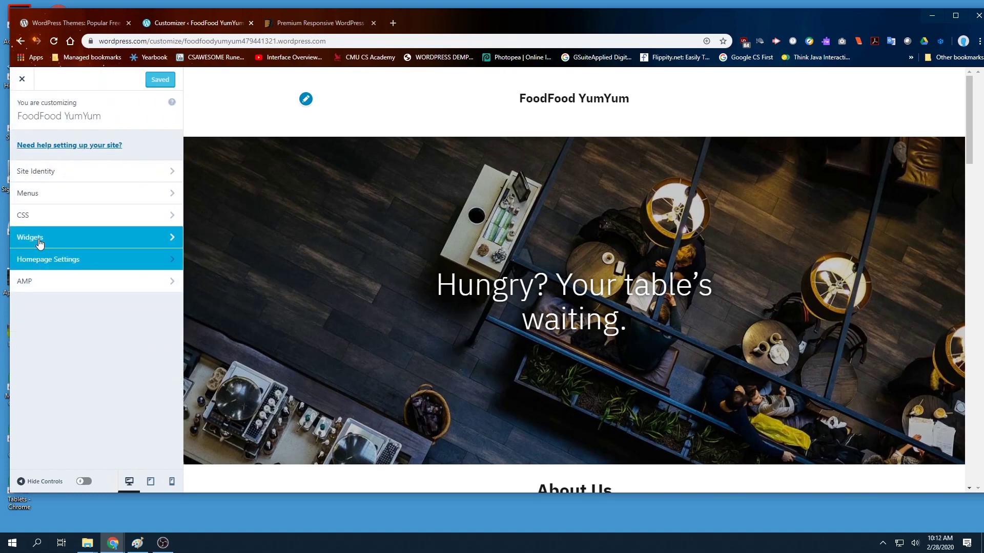
{"action": "left_click", "coordinate": [46, 173]}
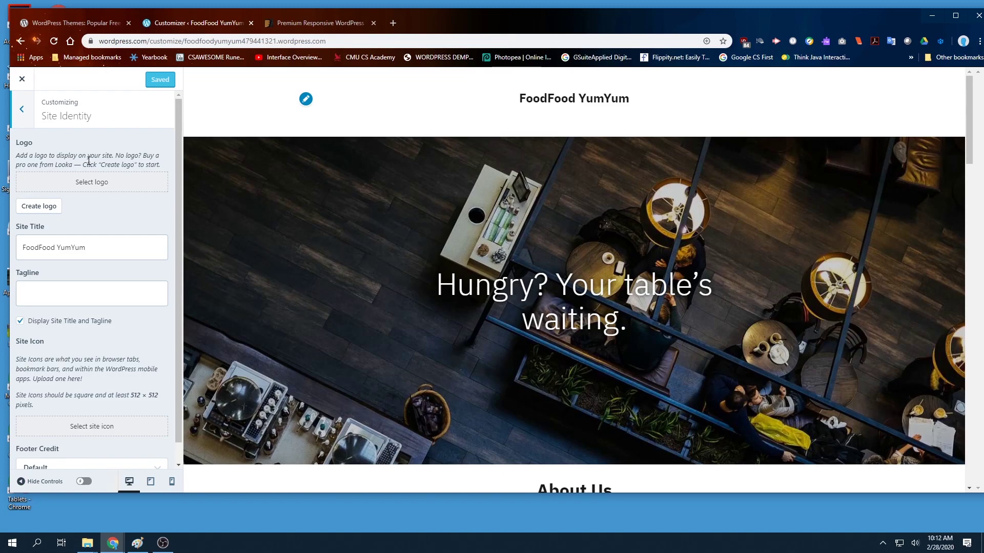
{"action": "left_click", "coordinate": [73, 183]}
{"action": "left_click", "coordinate": [470, 278]}
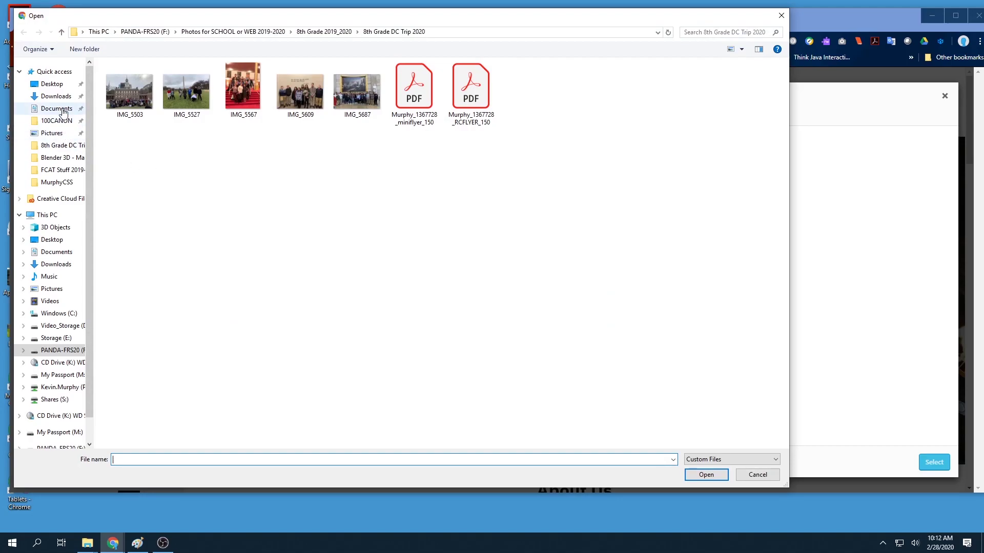
{"action": "left_click", "coordinate": [51, 288]}
{"action": "double_click", "coordinate": [184, 77]}
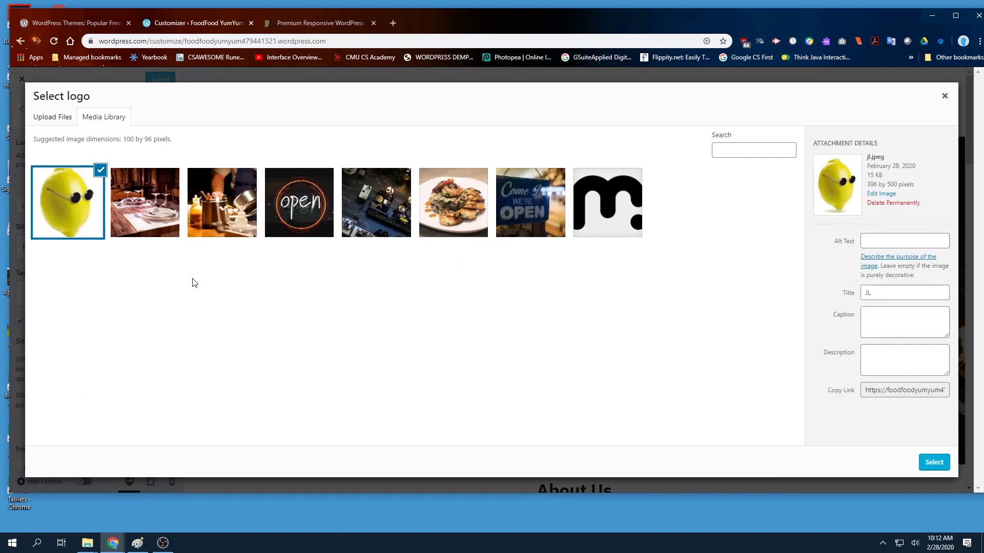
Step: Use the lemon image as the site logo, extending the crop area upward and downward around the lemon
{"action": "left_click", "coordinate": [933, 462]}
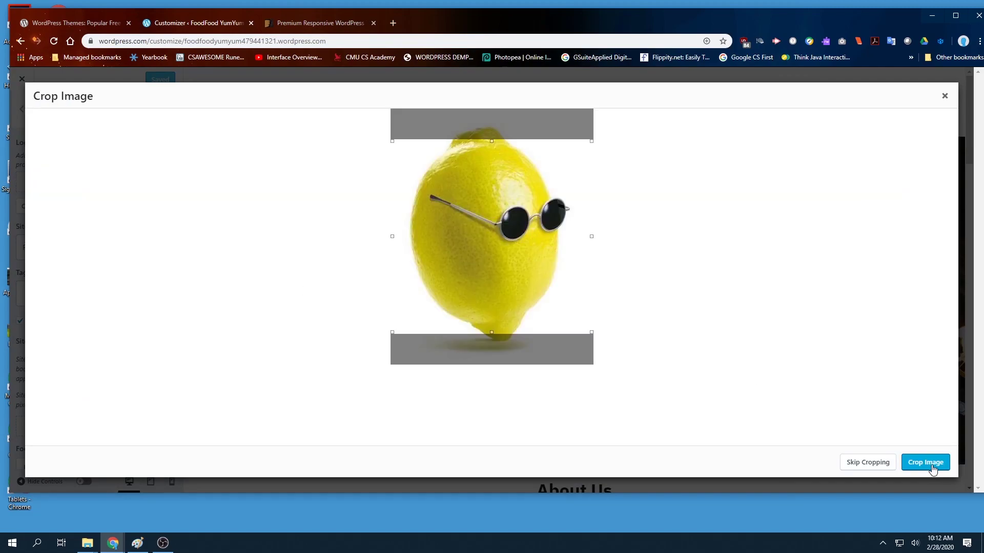
{"action": "left_click_drag", "start_coordinate": [392, 333], "coordinate": [392, 355]}
{"action": "left_click_drag", "start_coordinate": [592, 140], "coordinate": [591, 123]}
{"action": "left_click", "coordinate": [933, 463]}
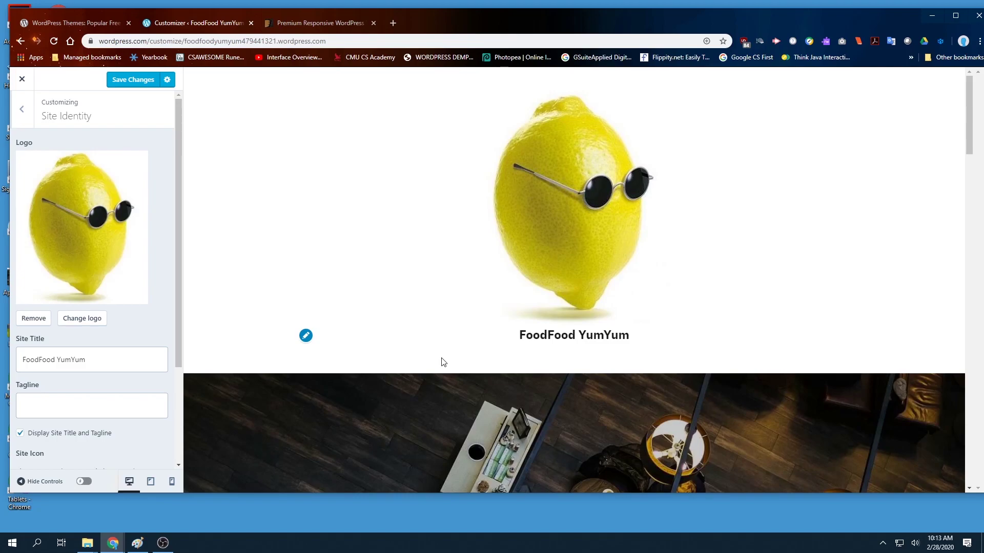
Step: Check the lemon logo in the page preview and remove it from the site
{"action": "scroll", "coordinate": [436, 340], "scroll_direction": "down", "scroll_amount": 1}
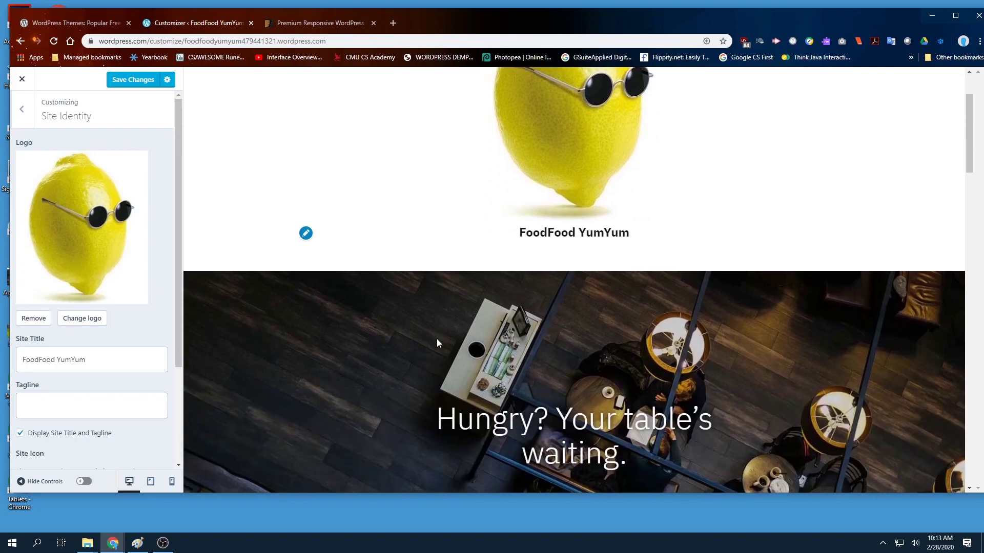
{"action": "scroll", "coordinate": [389, 302], "scroll_direction": "up", "scroll_amount": 3}
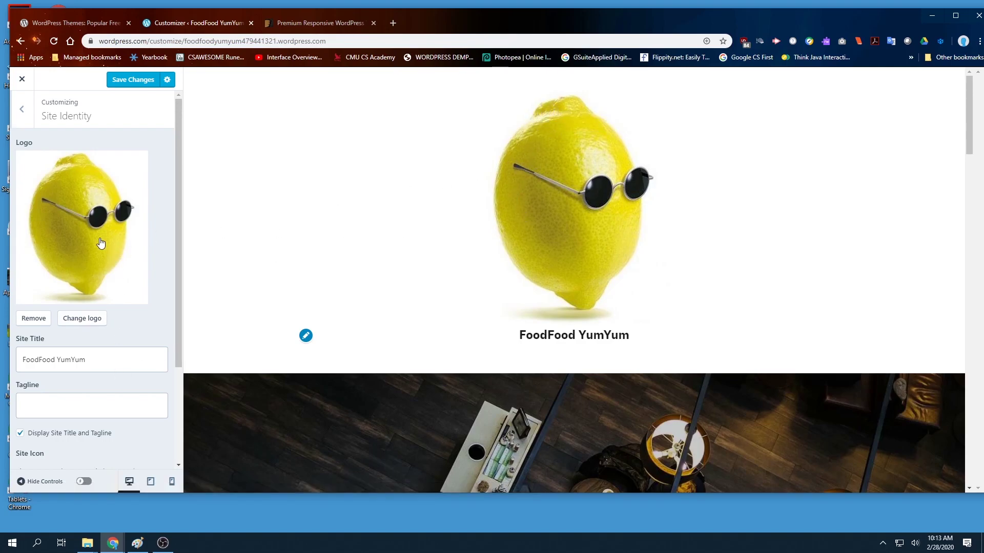
{"action": "scroll", "coordinate": [77, 335], "scroll_direction": "down", "scroll_amount": 1}
{"action": "left_click", "coordinate": [35, 267]}
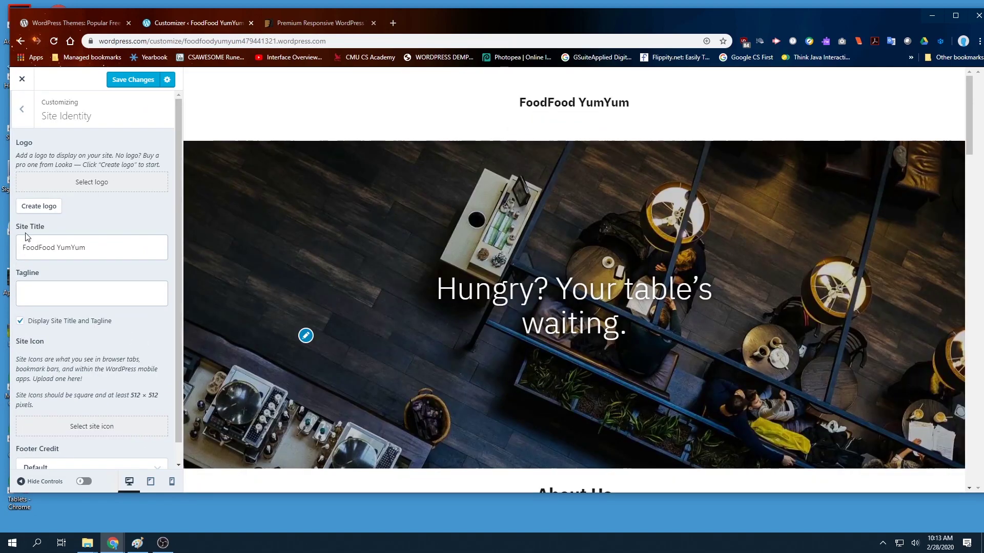
Step: Set the site's tagline to "Where you find yummy food!!!"
{"action": "left_click_drag", "start_coordinate": [90, 247], "coordinate": [26, 252]}
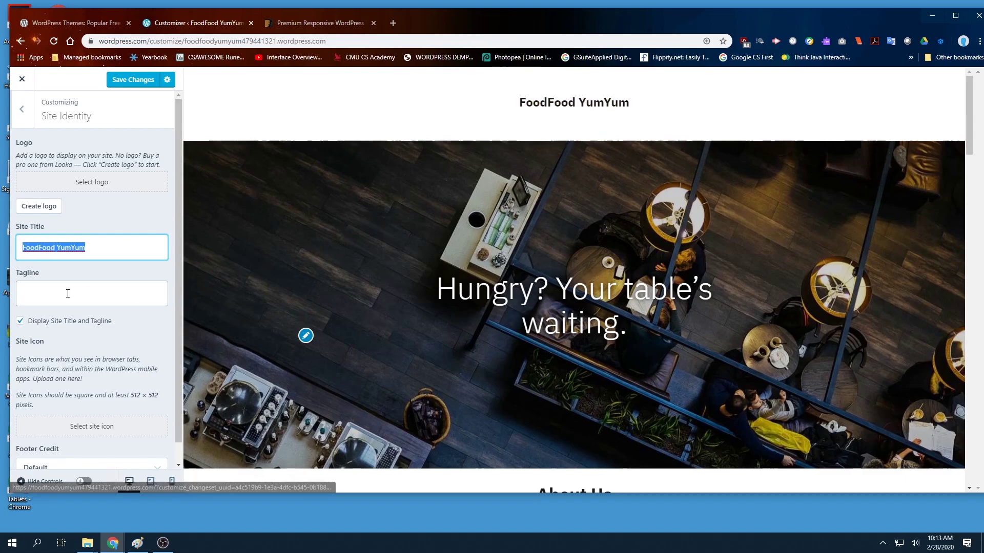
{"action": "left_click", "coordinate": [49, 295]}
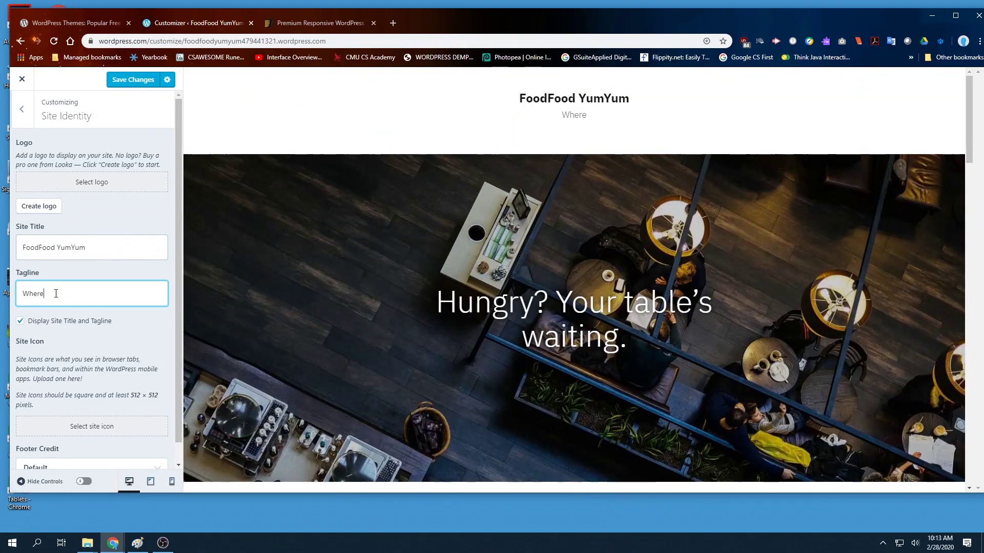
{"action": "type", "text": "Where you find yummy foo"}
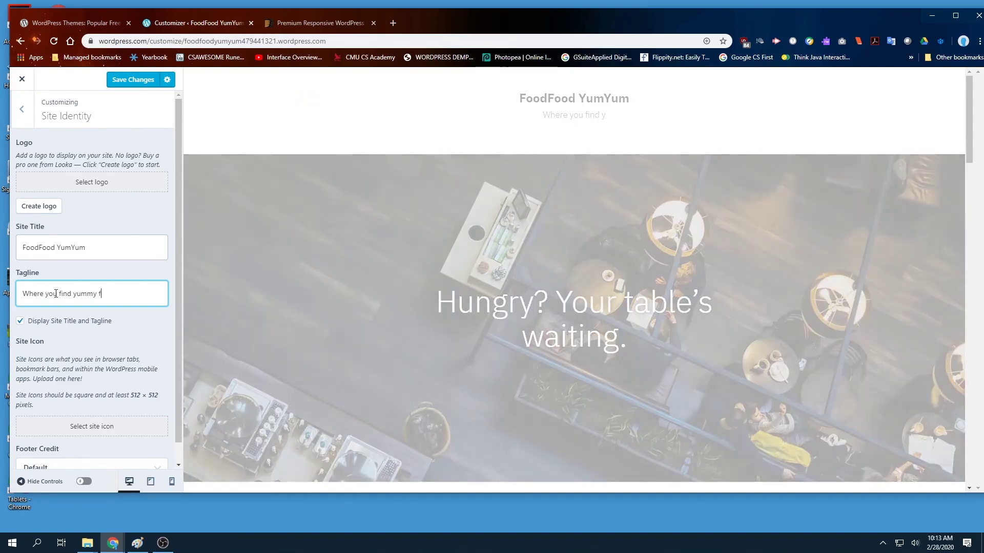
{"action": "type", "text": "d!!!"}
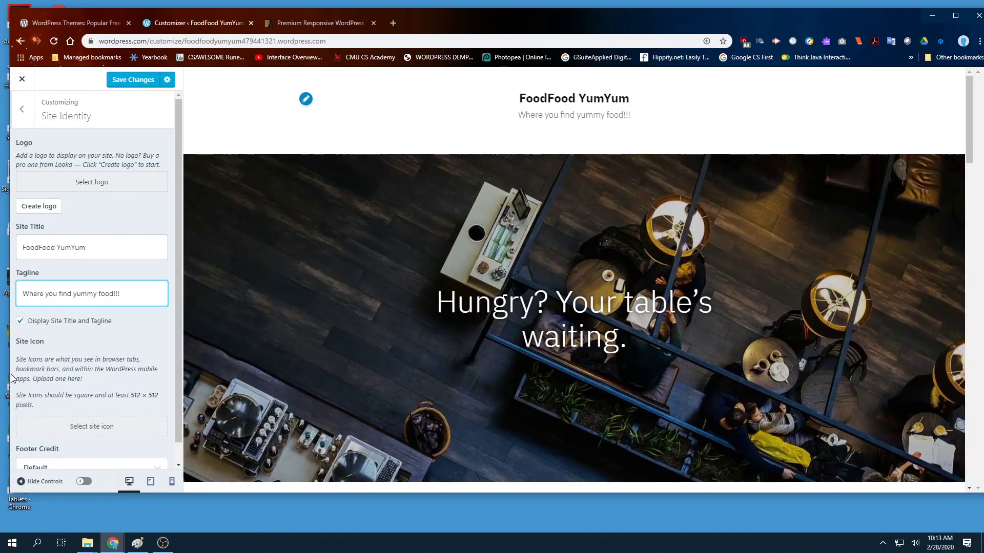
Step: Turn Display Site Title and Tagline off and on again, and check the size requirement for the site icon
{"action": "left_click", "coordinate": [20, 322]}
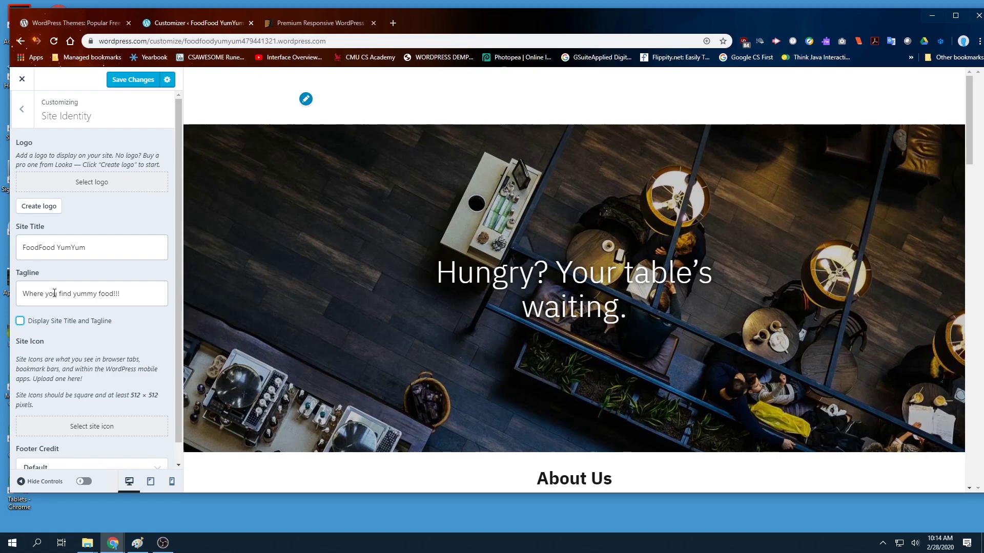
{"action": "left_click", "coordinate": [20, 322]}
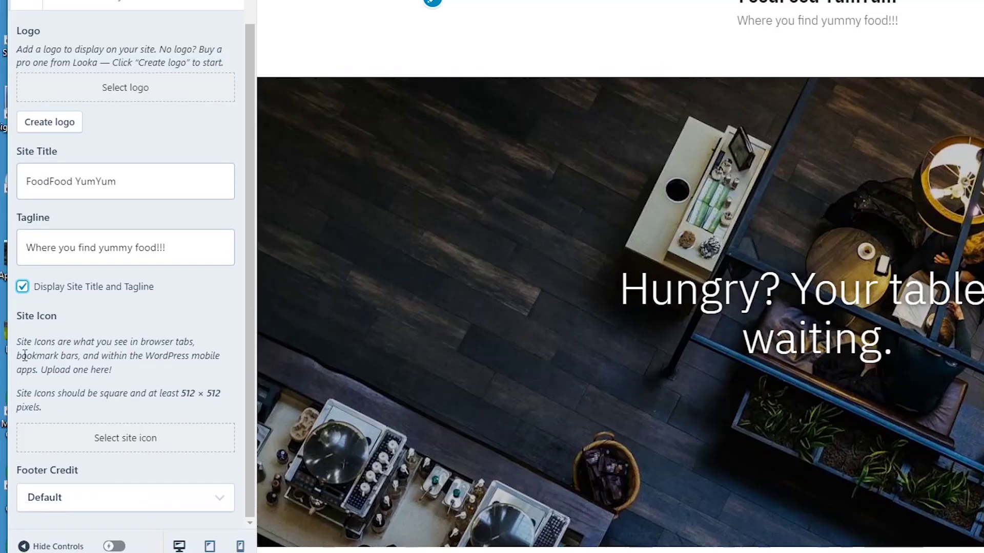
{"action": "left_click_drag", "start_coordinate": [182, 393], "coordinate": [222, 394]}
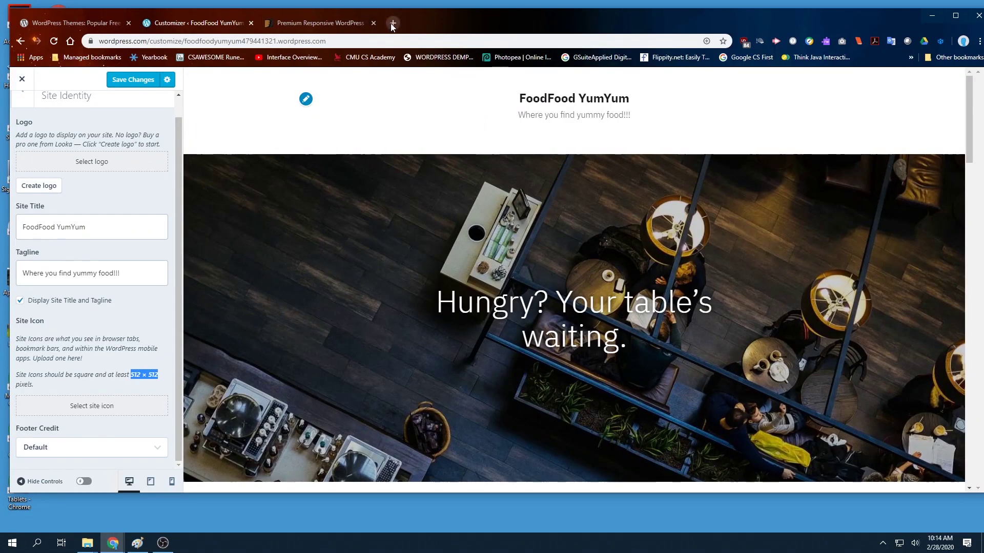
Step: Search the web for iconfinder in a new browser tab and open the Iconfinder website
{"action": "left_click", "coordinate": [392, 23]}
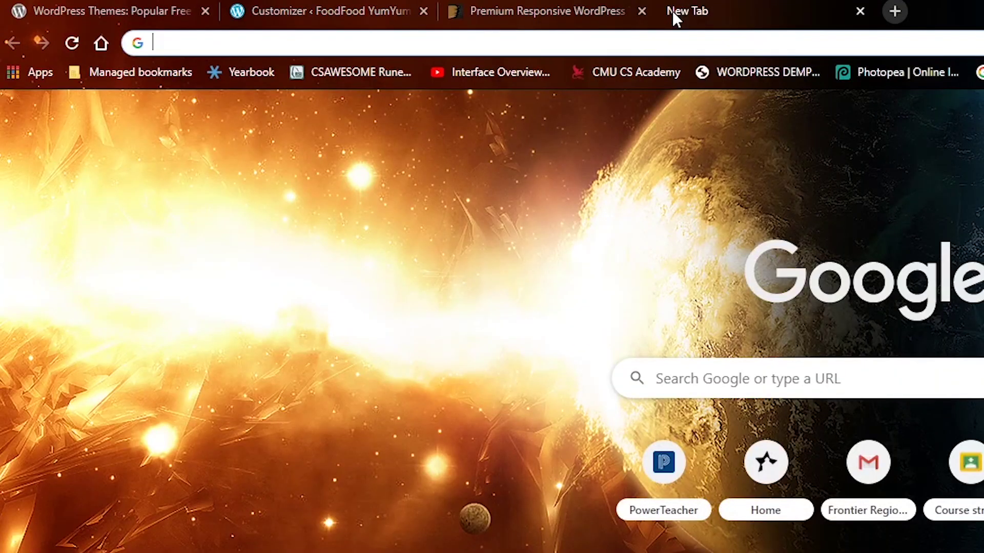
{"action": "type", "text": "iconfi"}
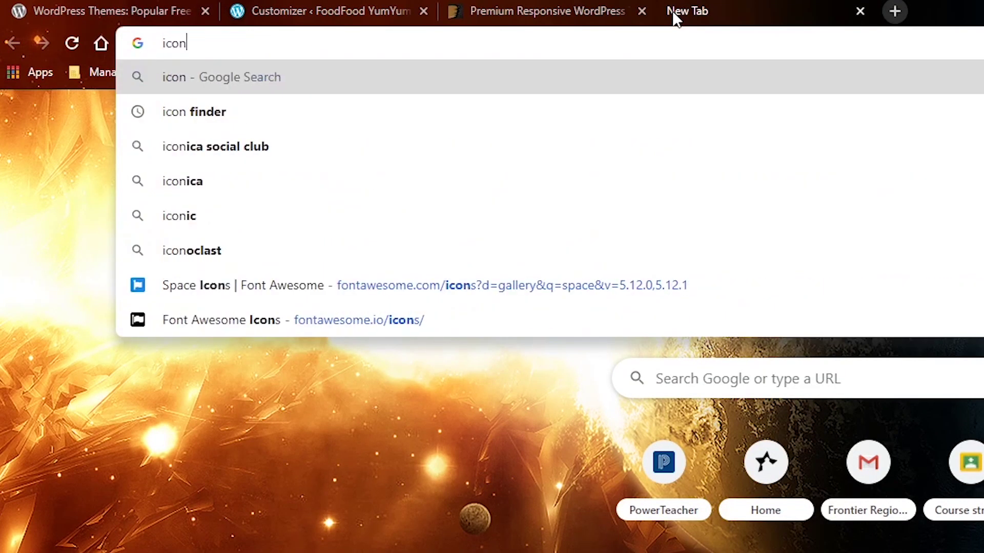
{"action": "type", "text": "nd"}
{"action": "key", "text": "Return"}
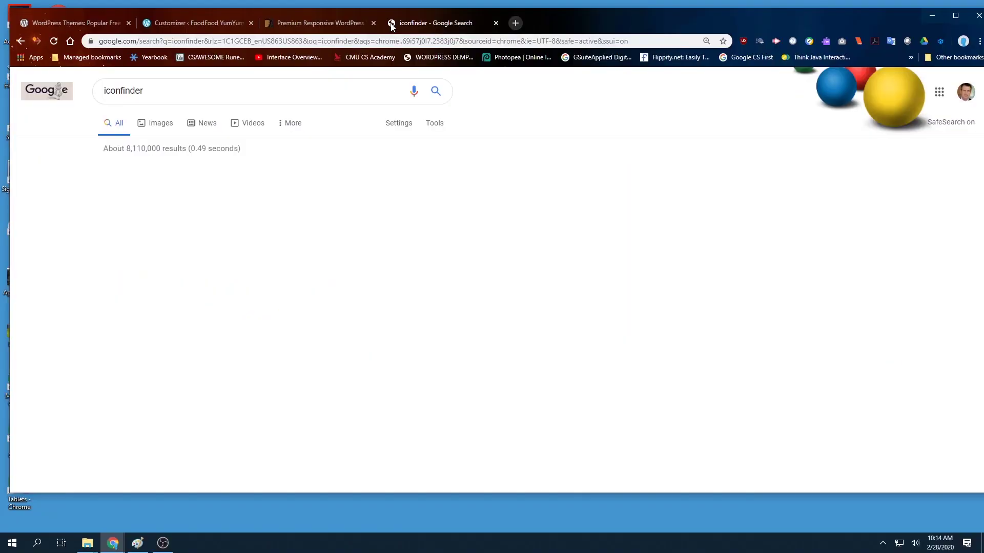
{"action": "left_click", "coordinate": [145, 191]}
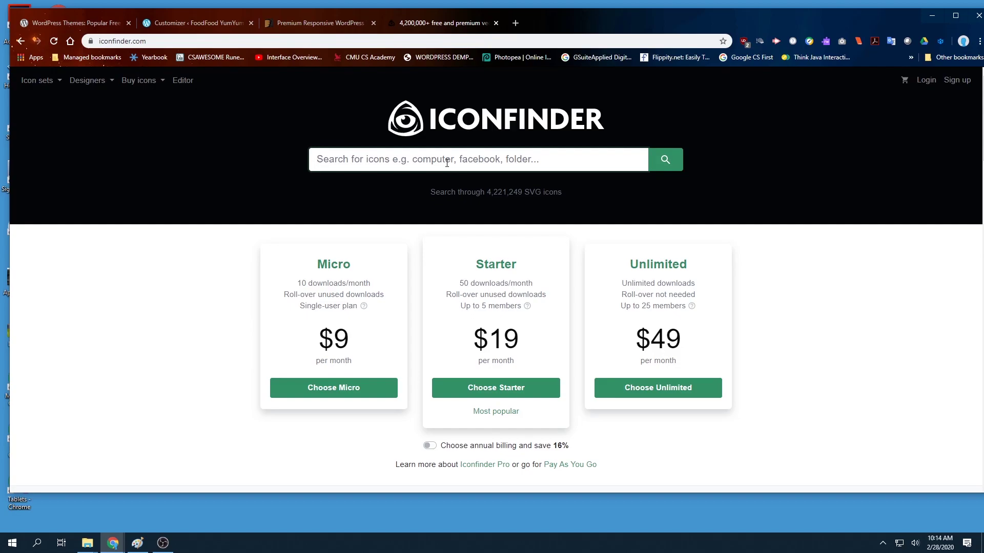
Step: Search Iconfinder for burger icons, show only free ones, and open the colored stacked burger from the Cartoon snack set
{"action": "type", "text": "burger"}
{"action": "key", "text": "Return"}
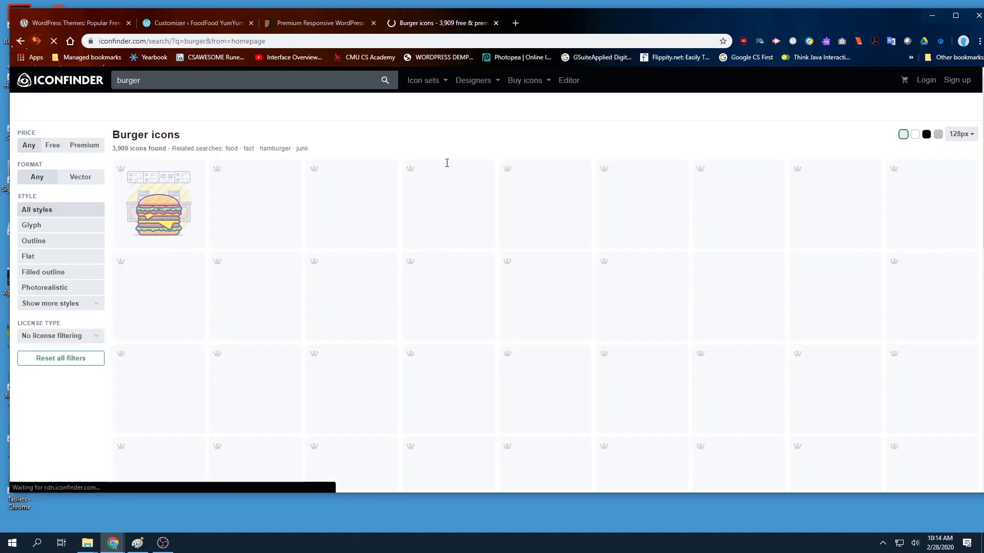
{"action": "left_click", "coordinate": [53, 145]}
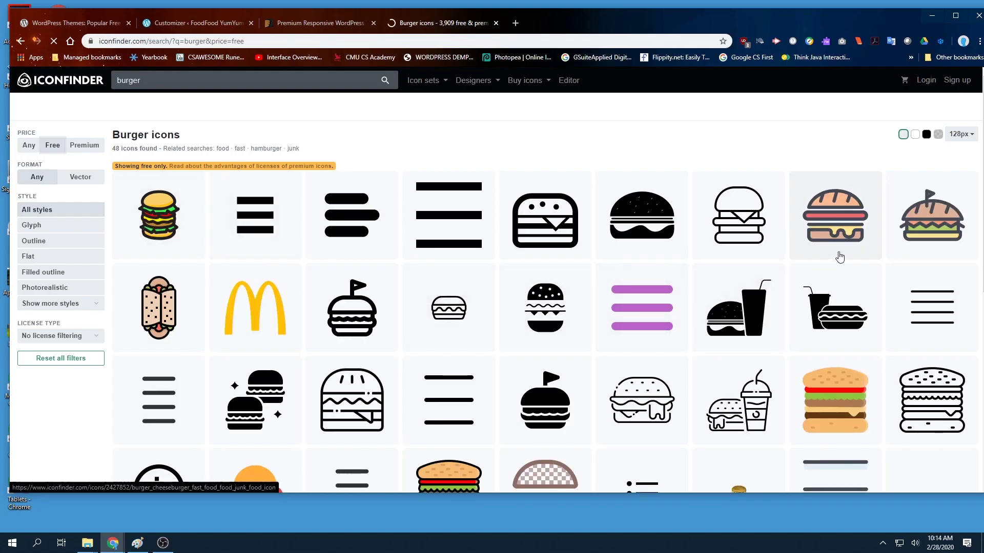
{"action": "left_click", "coordinate": [164, 232]}
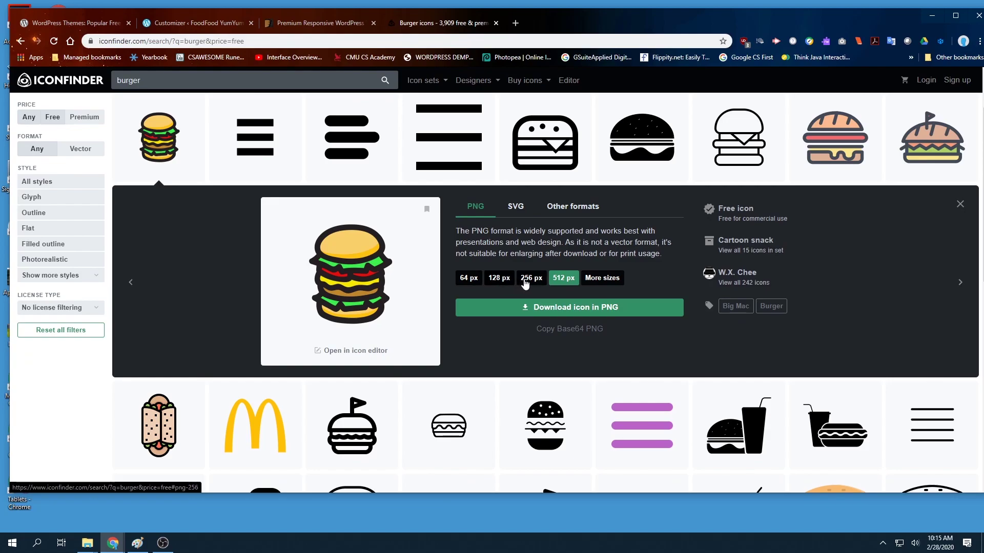
Step: Download the burger icon as a 64 px PNG and save it as iconfinder_burger_1760342 in the Downloads folder
{"action": "left_click", "coordinate": [469, 278]}
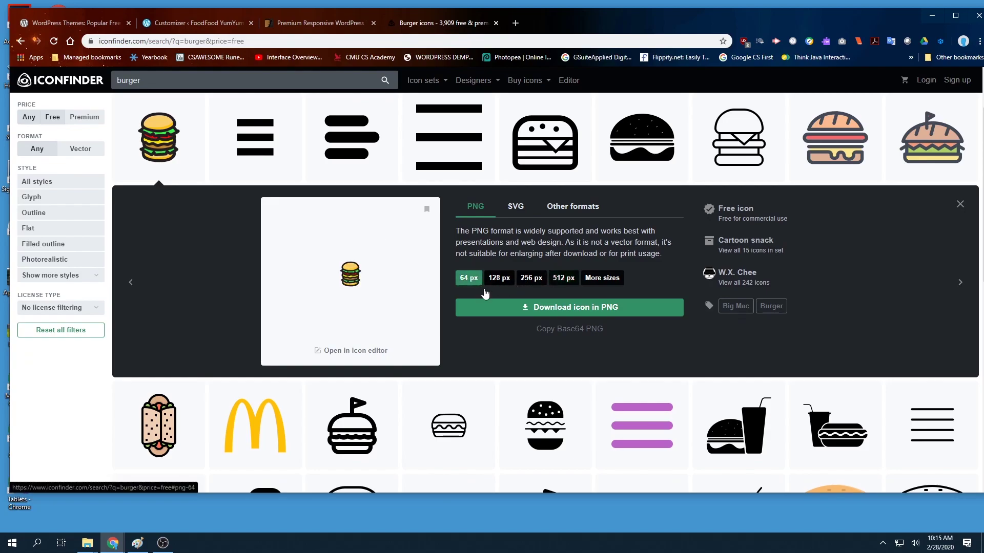
{"action": "left_click", "coordinate": [518, 312]}
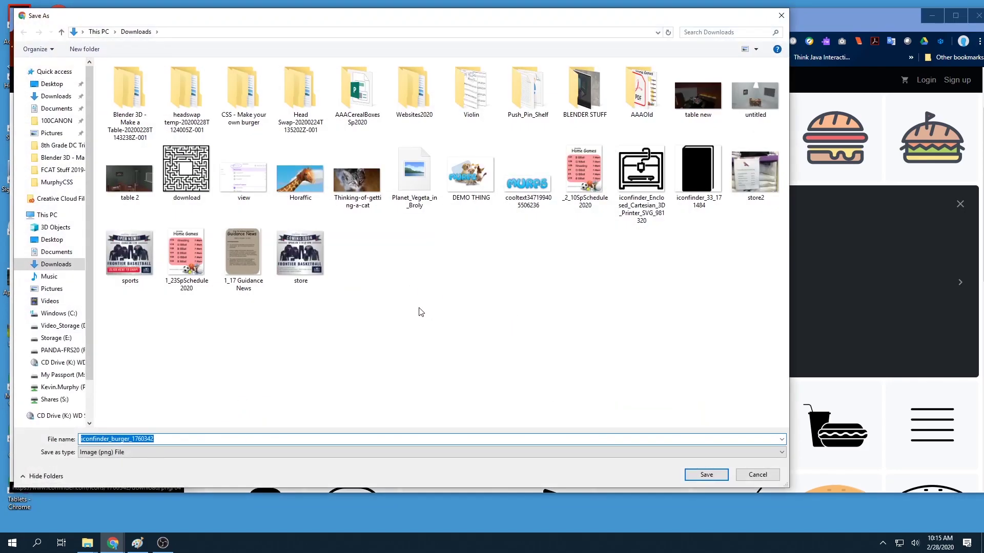
{"action": "left_click", "coordinate": [706, 474]}
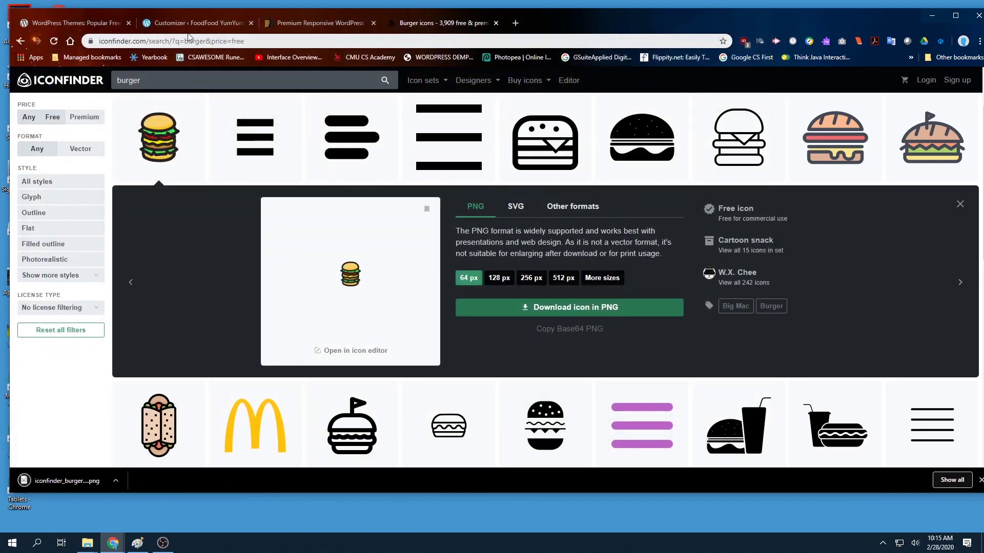
Step: Return to the WordPress customizer, upload iconfinder_burger_1760342 from Downloads, and set it as the site icon with the default crop
{"action": "left_click", "coordinate": [199, 24]}
{"action": "scroll", "coordinate": [61, 385], "scroll_direction": "down", "scroll_amount": 1}
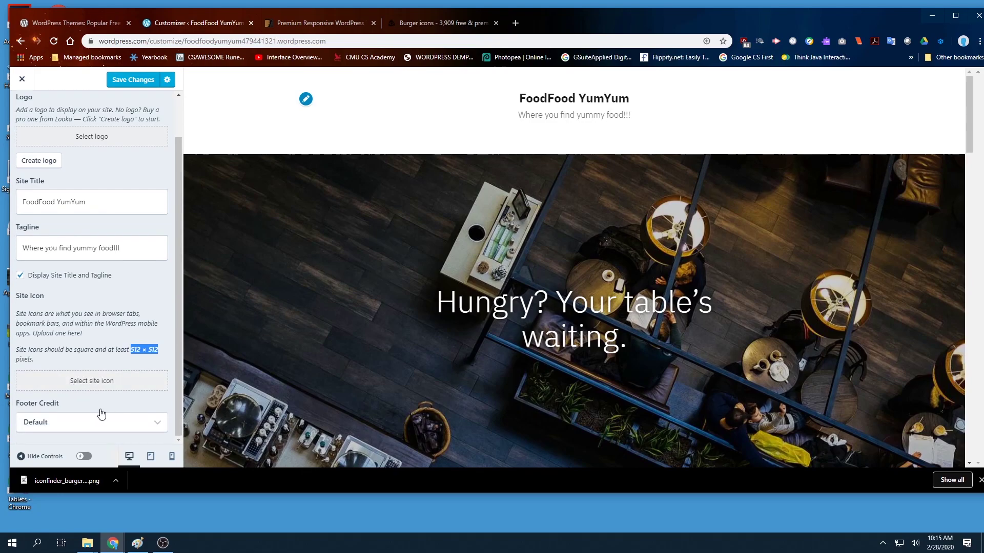
{"action": "left_click", "coordinate": [92, 383]}
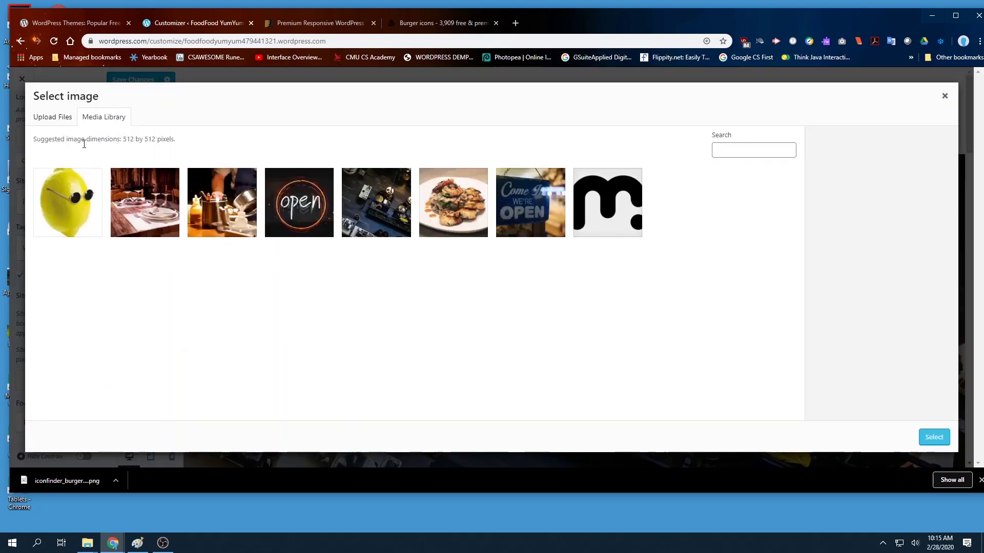
{"action": "left_click", "coordinate": [61, 118]}
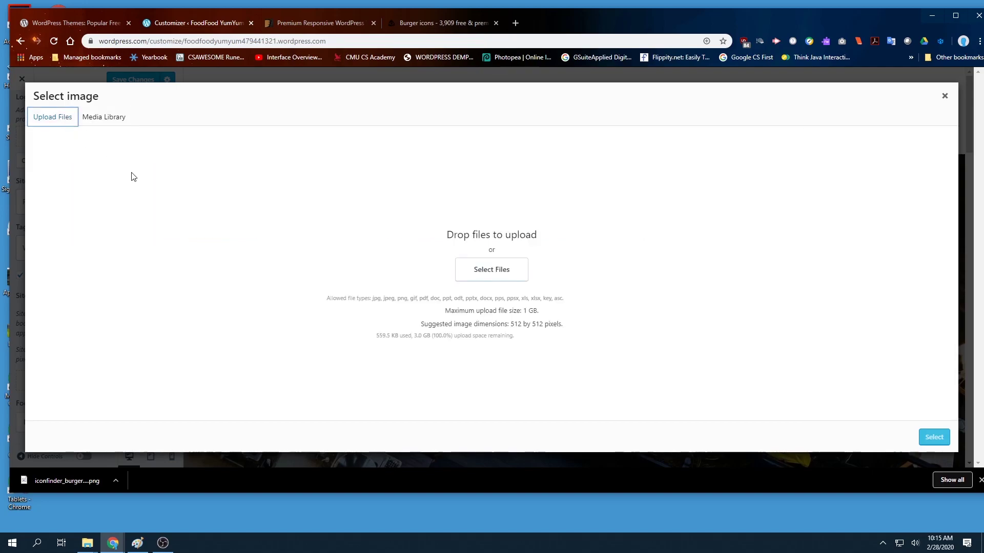
{"action": "left_click", "coordinate": [461, 270]}
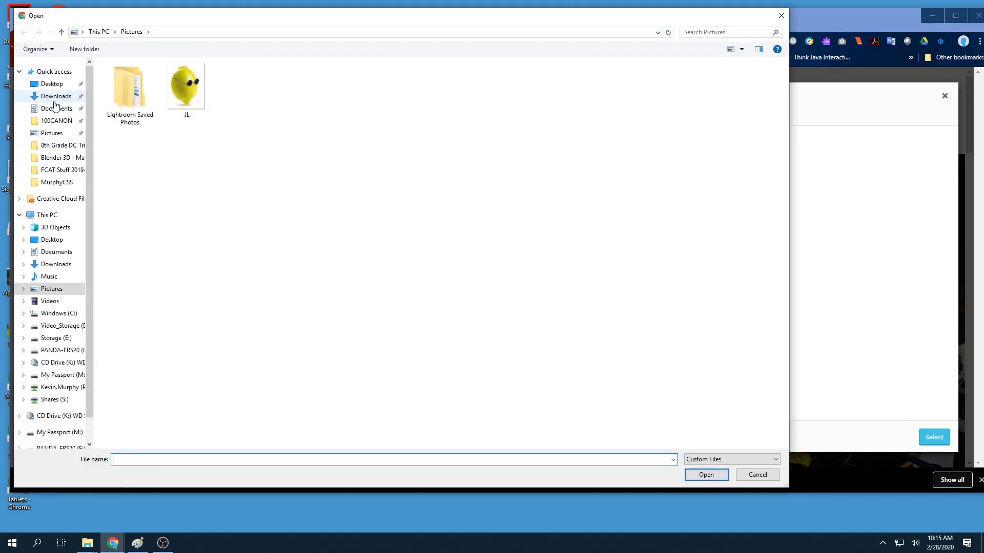
{"action": "left_click", "coordinate": [55, 97]}
{"action": "double_click", "coordinate": [668, 119]}
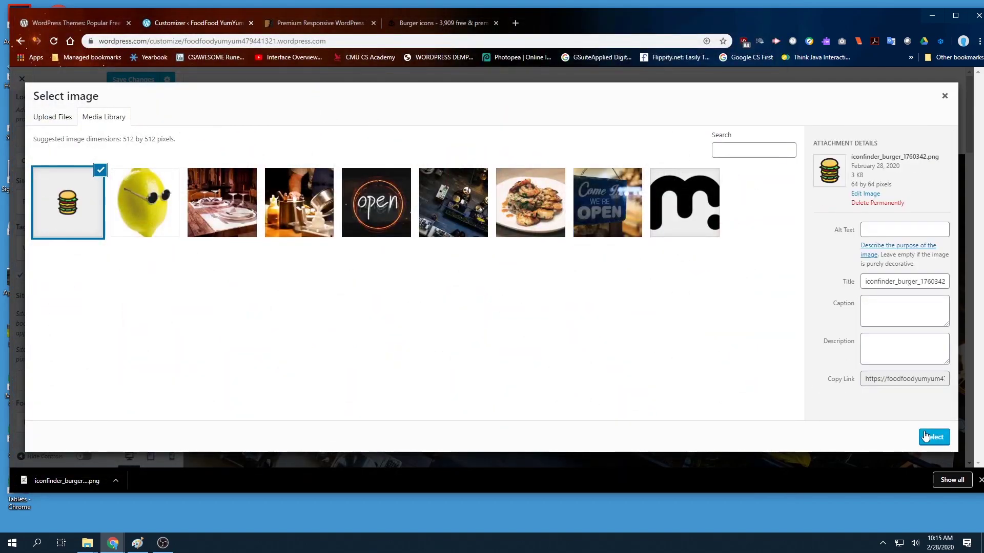
{"action": "left_click", "coordinate": [933, 437]}
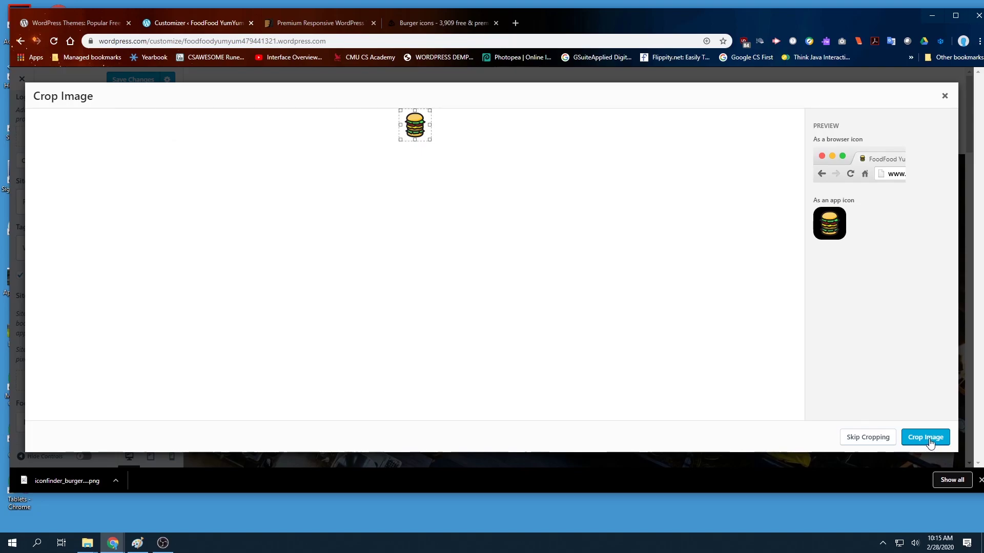
{"action": "left_click", "coordinate": [913, 439]}
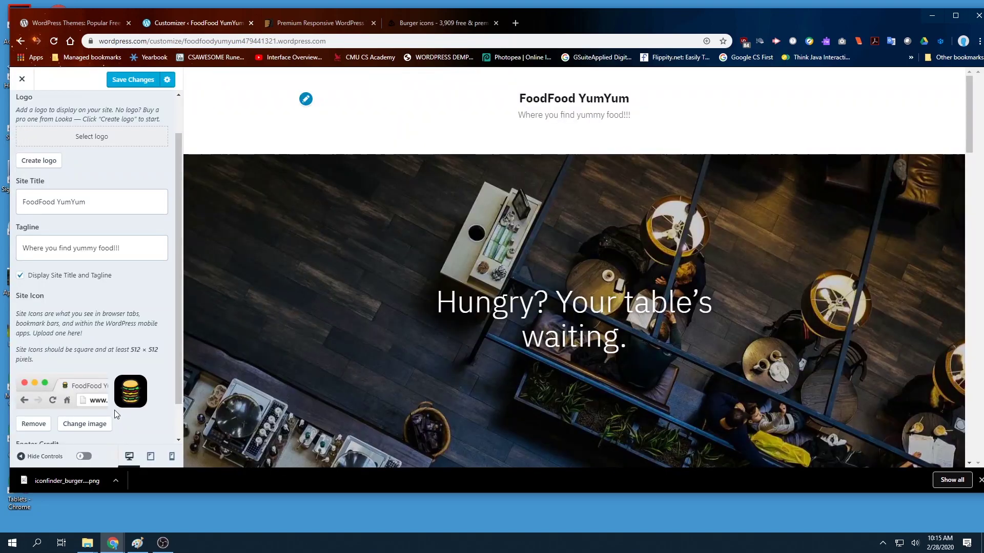
Step: Save the site identity changes, close the customizer, and go to the site's My Home page
{"action": "left_click", "coordinate": [138, 78]}
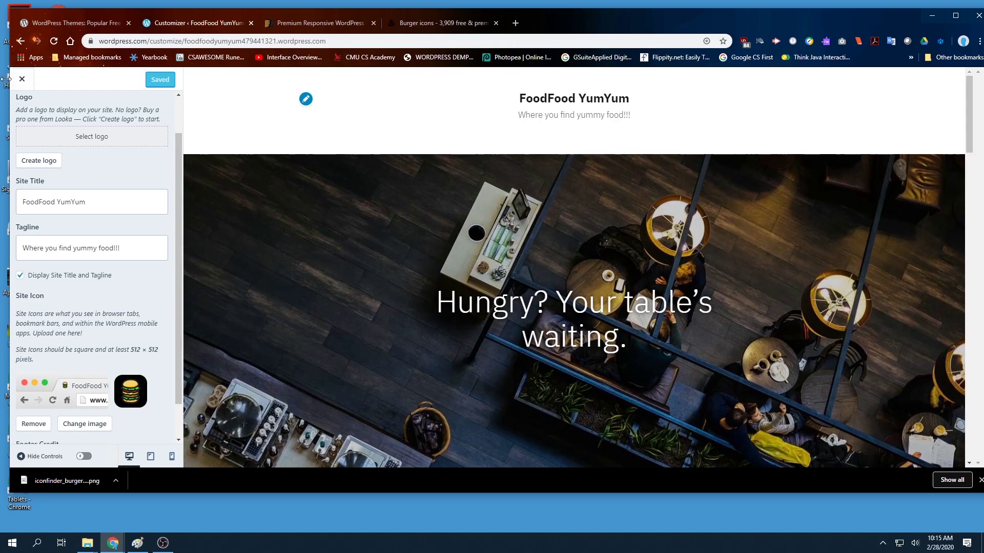
{"action": "left_click", "coordinate": [22, 79]}
{"action": "left_click", "coordinate": [45, 82]}
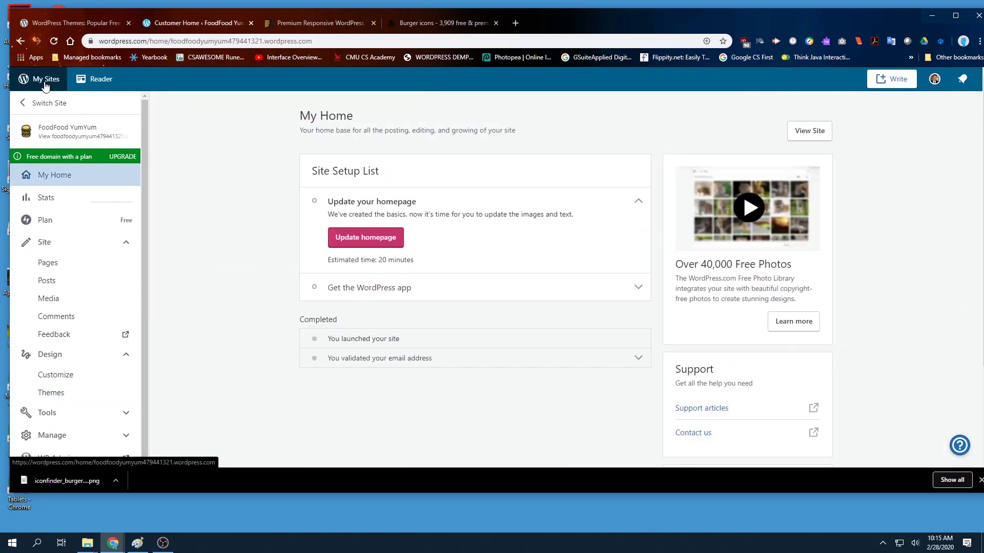
Step: Open the FoodFood YumYum live site in a separate browser tab, keeping My Home open
{"action": "left_click", "coordinate": [815, 133]}
{"action": "left_click", "coordinate": [21, 41]}
{"action": "right_click", "coordinate": [801, 132]}
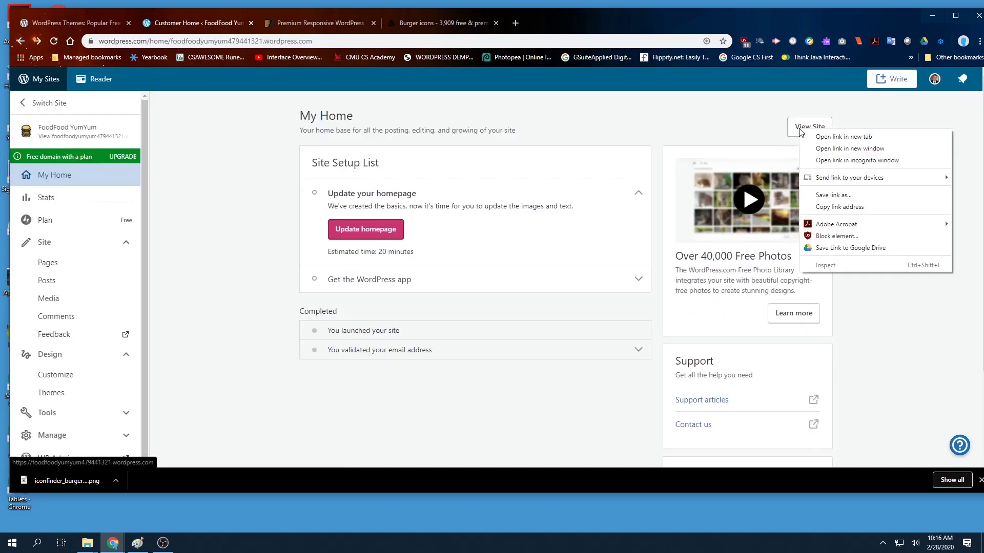
{"action": "left_click", "coordinate": [815, 137]}
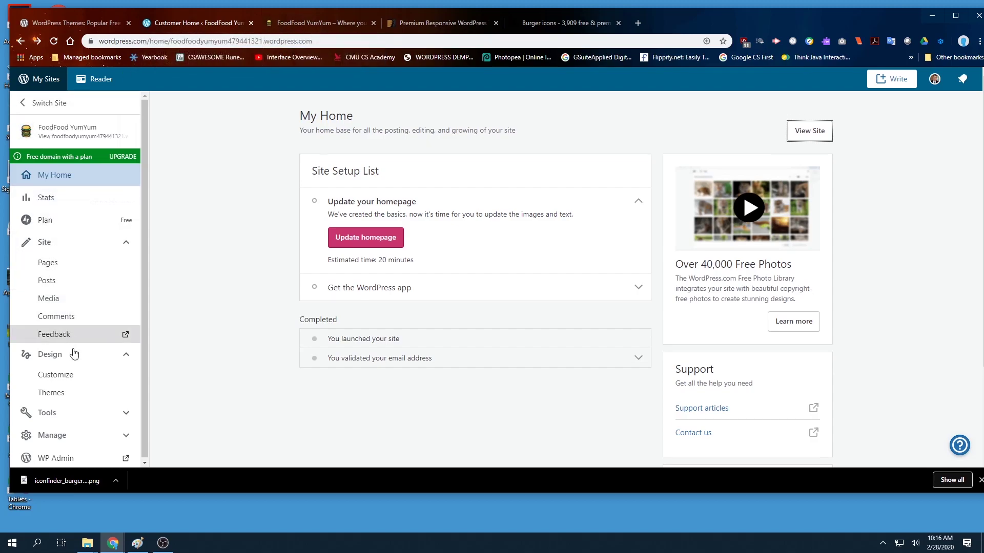
Step: Open the customizer for the FoodFood YumYum site from its design options
{"action": "left_click", "coordinate": [81, 365]}
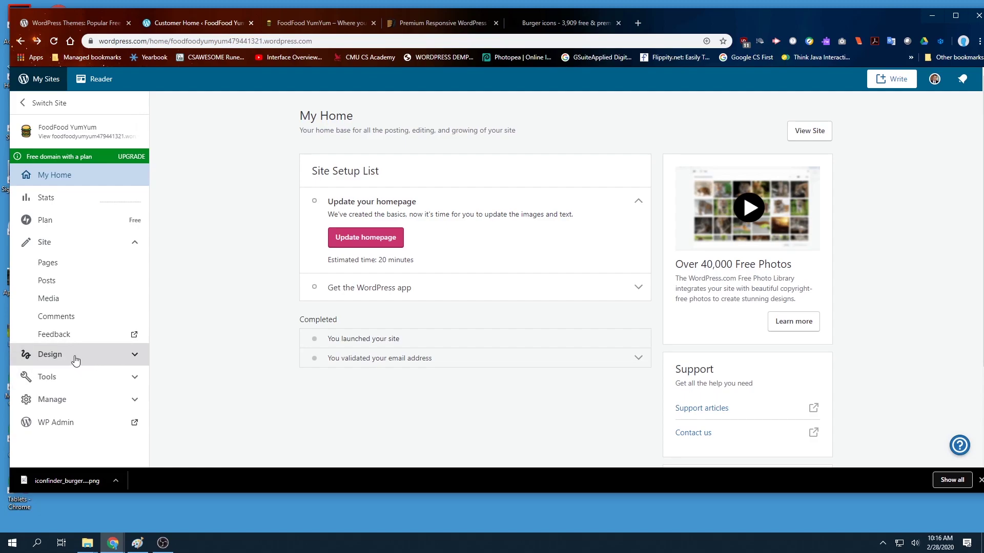
{"action": "left_click", "coordinate": [76, 357]}
{"action": "left_click", "coordinate": [72, 376]}
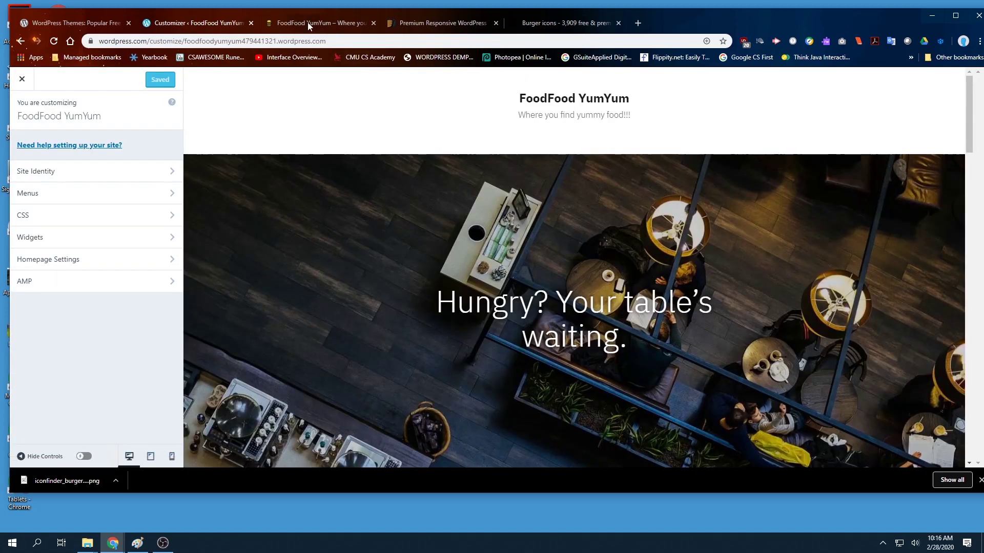
Step: Compare the live site with the customizer preview, looking through the live homepage down to the Our Food section
{"action": "left_click", "coordinate": [307, 23]}
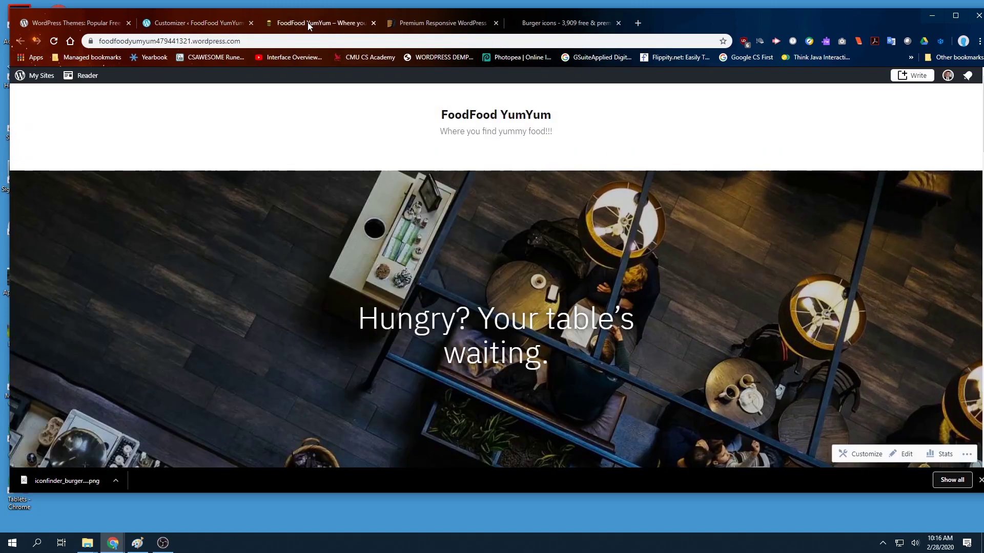
{"action": "left_click", "coordinate": [202, 21]}
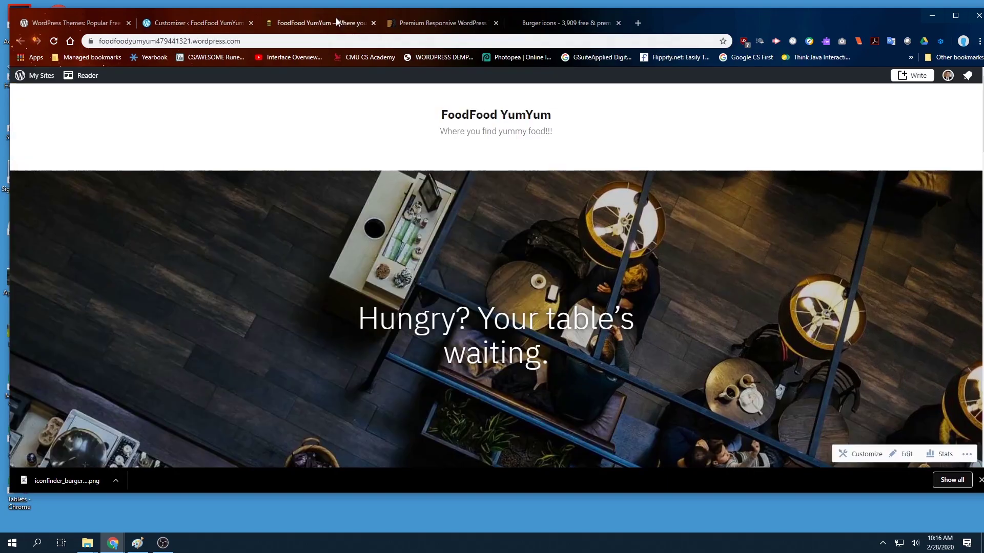
{"action": "left_click", "coordinate": [340, 24]}
{"action": "scroll", "coordinate": [423, 300], "scroll_direction": "down", "scroll_amount": 15}
{"action": "scroll", "coordinate": [419, 288], "scroll_direction": "up", "scroll_amount": 5}
{"action": "left_click", "coordinate": [228, 23]}
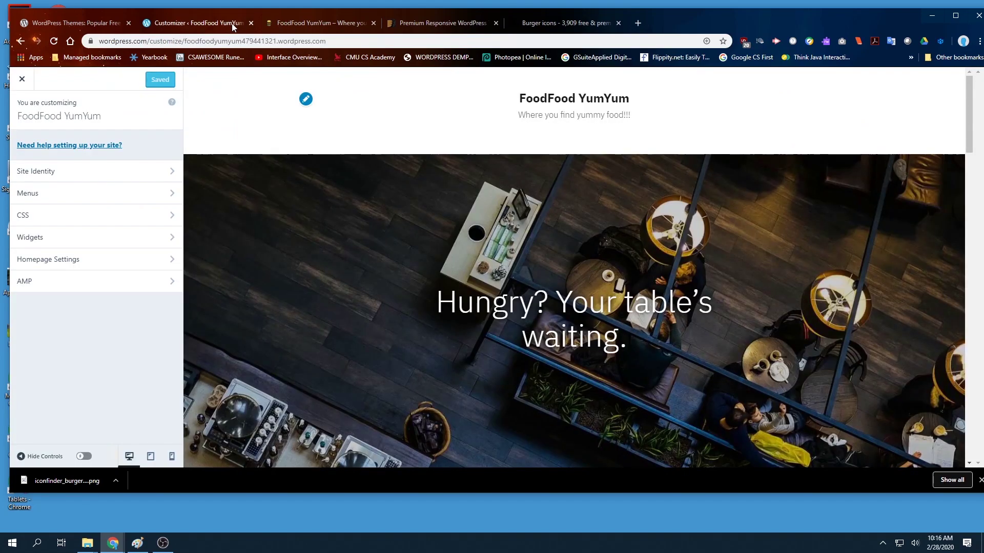
{"action": "left_click", "coordinate": [308, 23]}
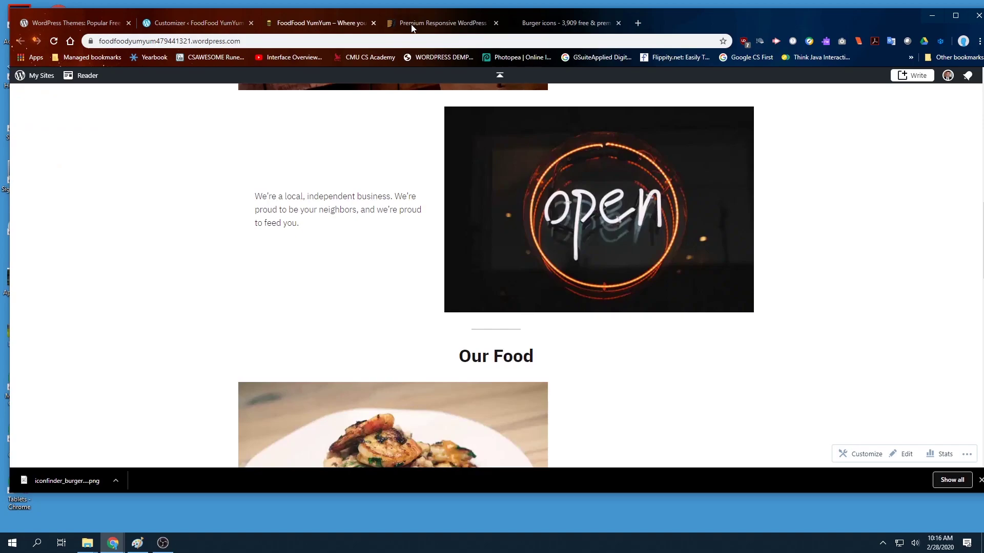
{"action": "left_click", "coordinate": [210, 25]}
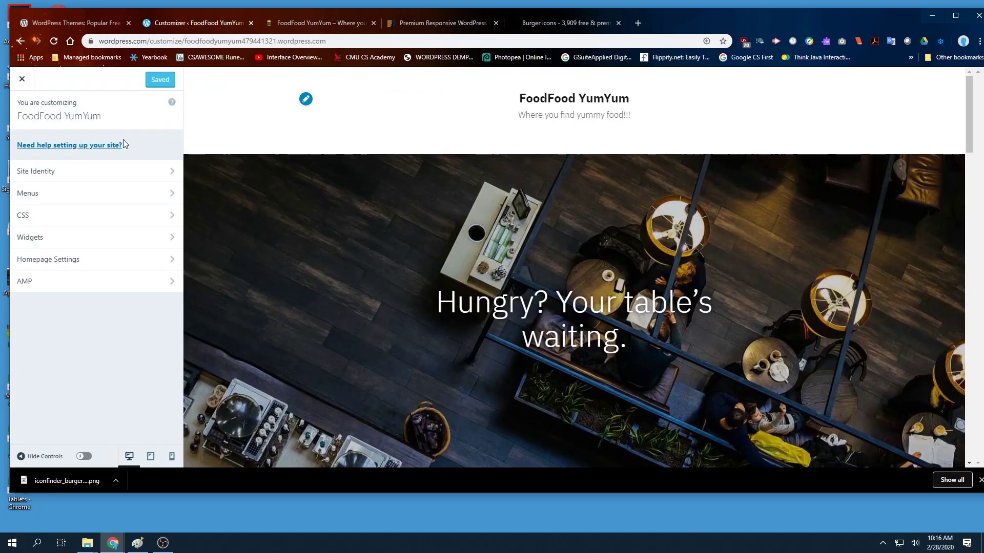
Step: Open the Site Identity settings and review the available footer credit choices without changing the default
{"action": "left_click", "coordinate": [77, 172]}
{"action": "scroll", "coordinate": [77, 180], "scroll_direction": "down", "scroll_amount": 2}
{"action": "left_click", "coordinate": [77, 422]}
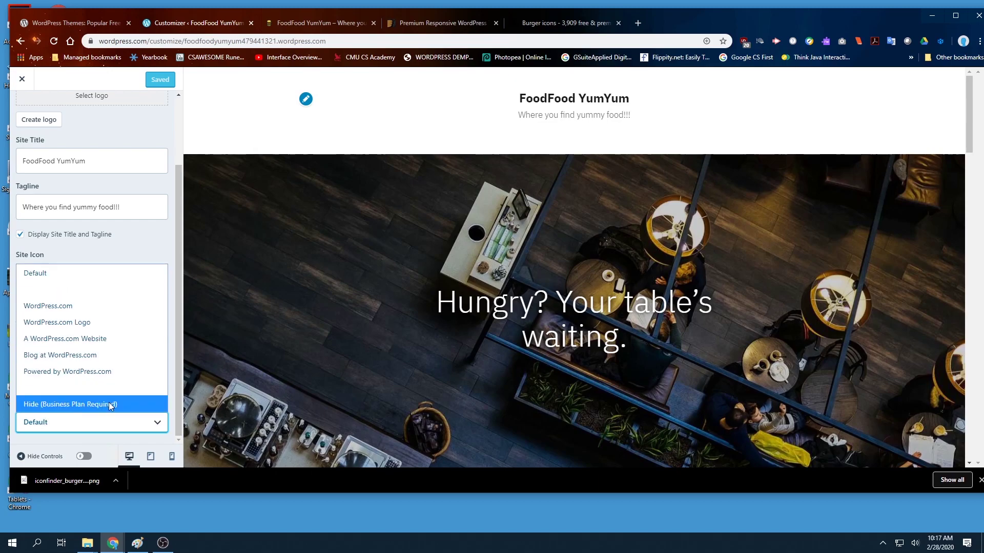
{"action": "left_click", "coordinate": [162, 258]}
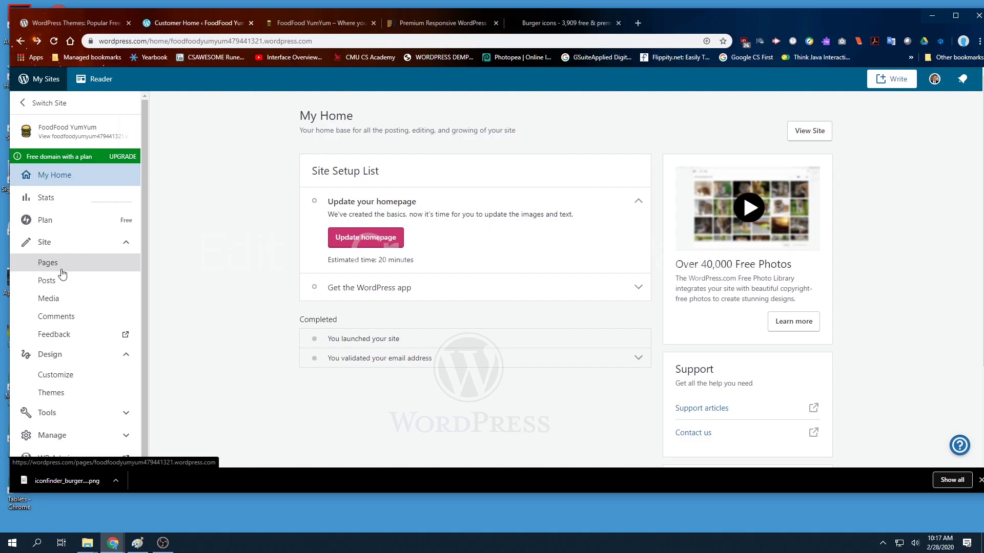
Step: Open the published Home page in the block editor and inspect its cover block and title
{"action": "left_click", "coordinate": [61, 270]}
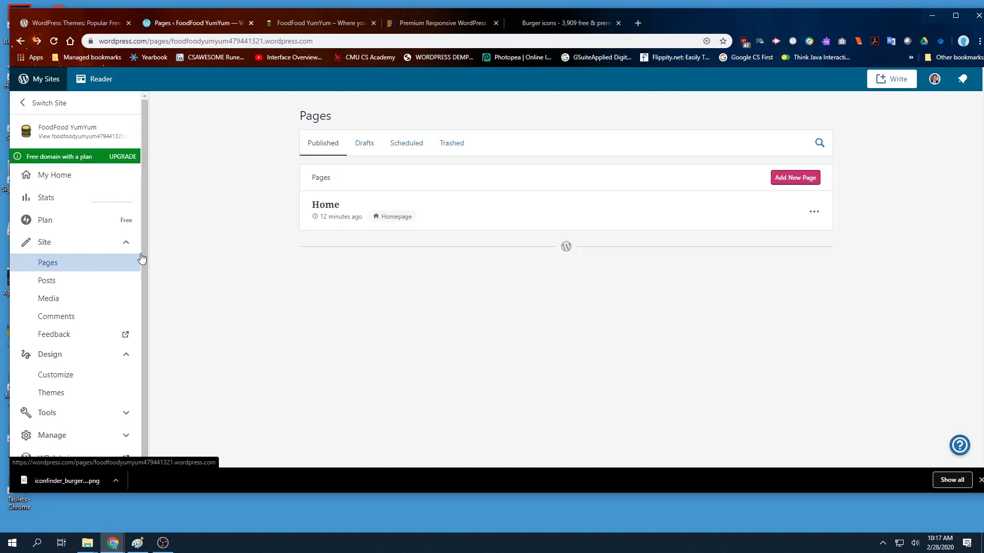
{"action": "left_click", "coordinate": [332, 205]}
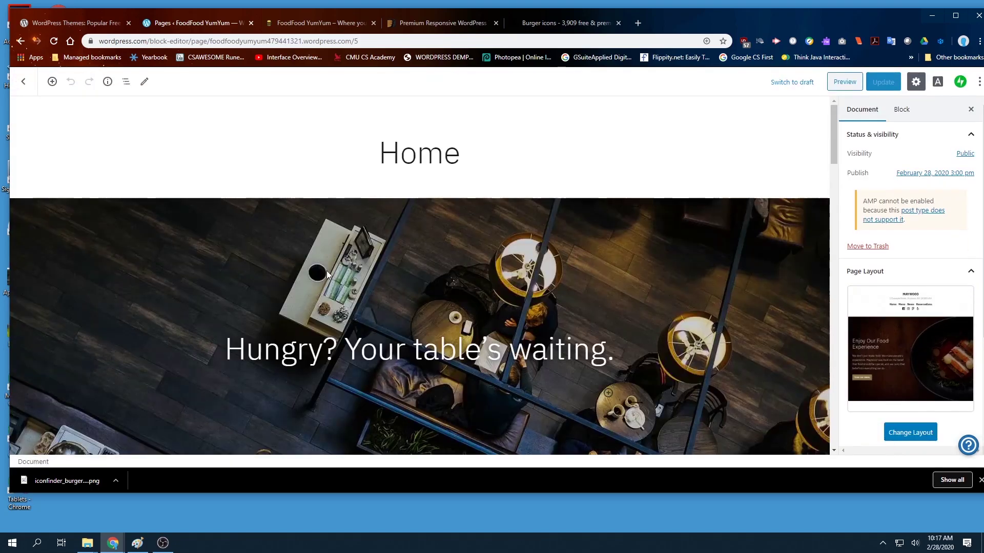
{"action": "left_click", "coordinate": [327, 271]}
{"action": "scroll", "coordinate": [176, 181], "scroll_direction": "up", "scroll_amount": 1}
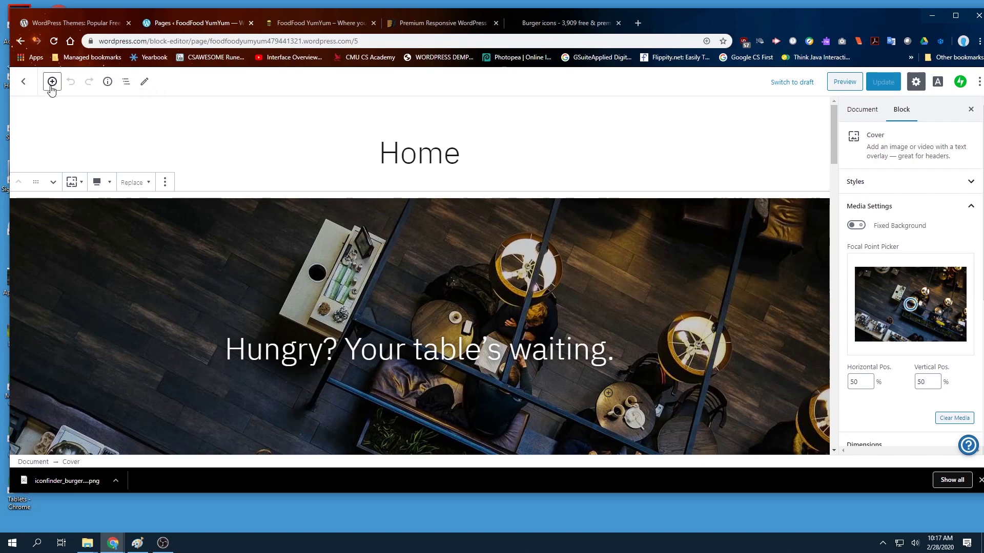
{"action": "left_click", "coordinate": [230, 148]}
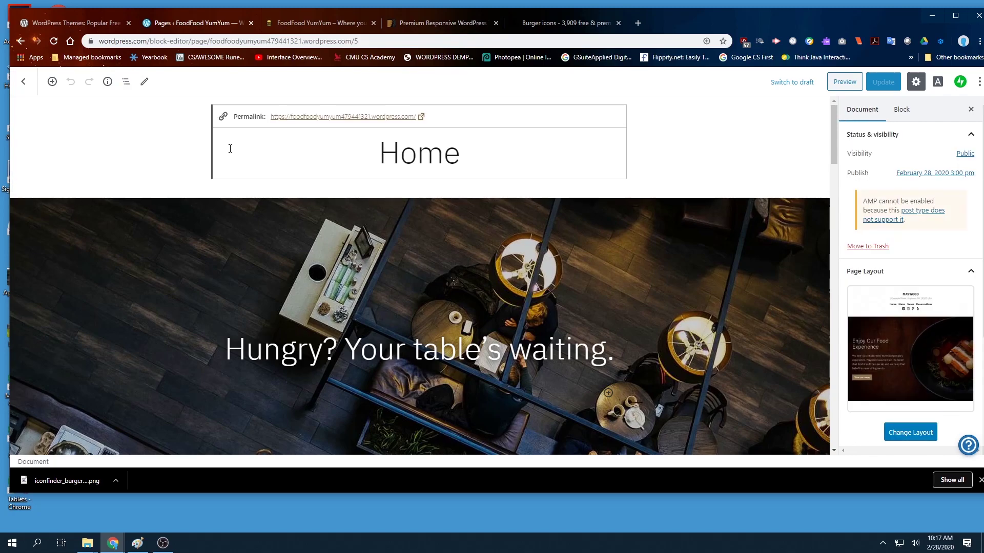
Step: Move the dining-table Media & Text block under About Us down one position and back up again
{"action": "scroll", "coordinate": [230, 150], "scroll_direction": "down", "scroll_amount": 6}
{"action": "scroll", "coordinate": [230, 150], "scroll_direction": "up", "scroll_amount": 6}
{"action": "scroll", "coordinate": [380, 151], "scroll_direction": "down", "scroll_amount": 10}
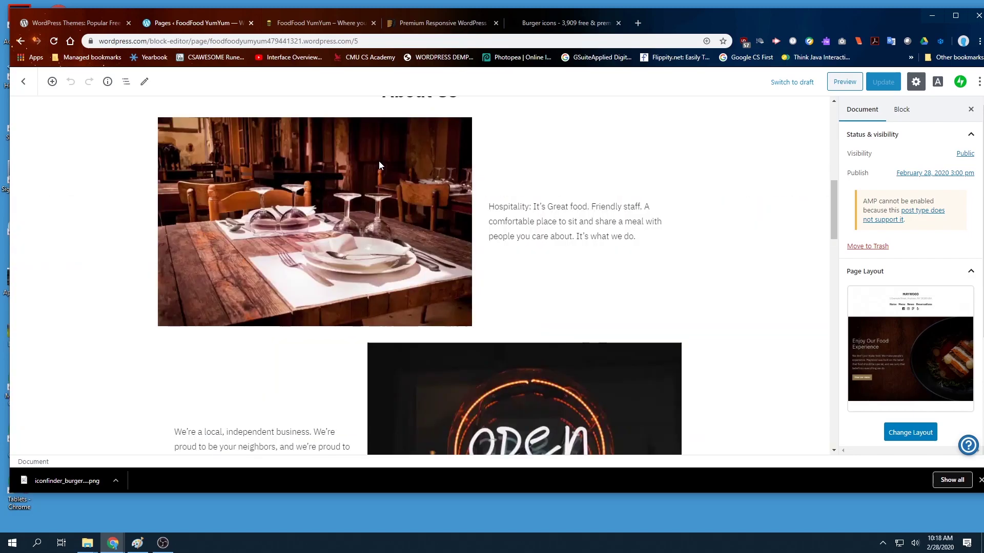
{"action": "left_click", "coordinate": [374, 159]}
{"action": "scroll", "coordinate": [238, 155], "scroll_direction": "up", "scroll_amount": 1}
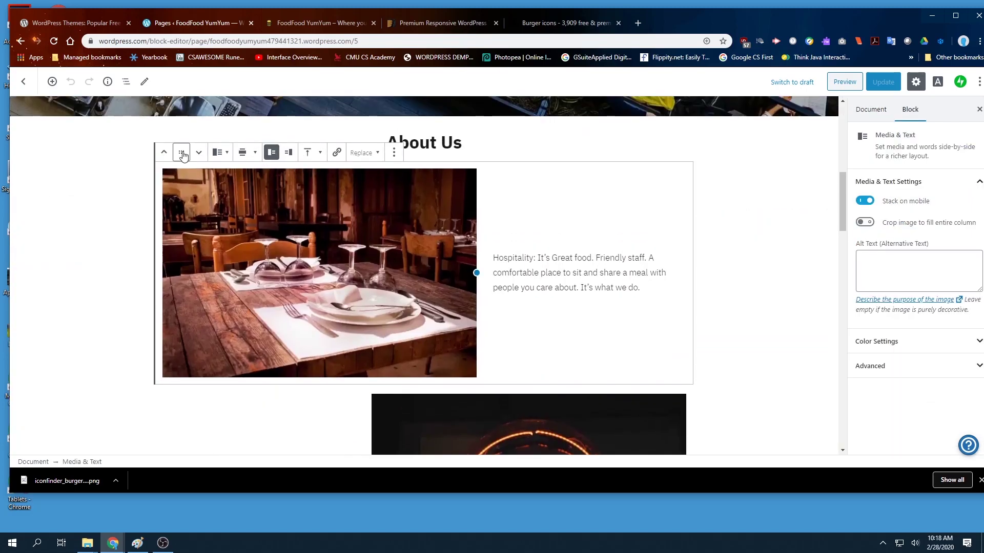
{"action": "left_click", "coordinate": [199, 153]}
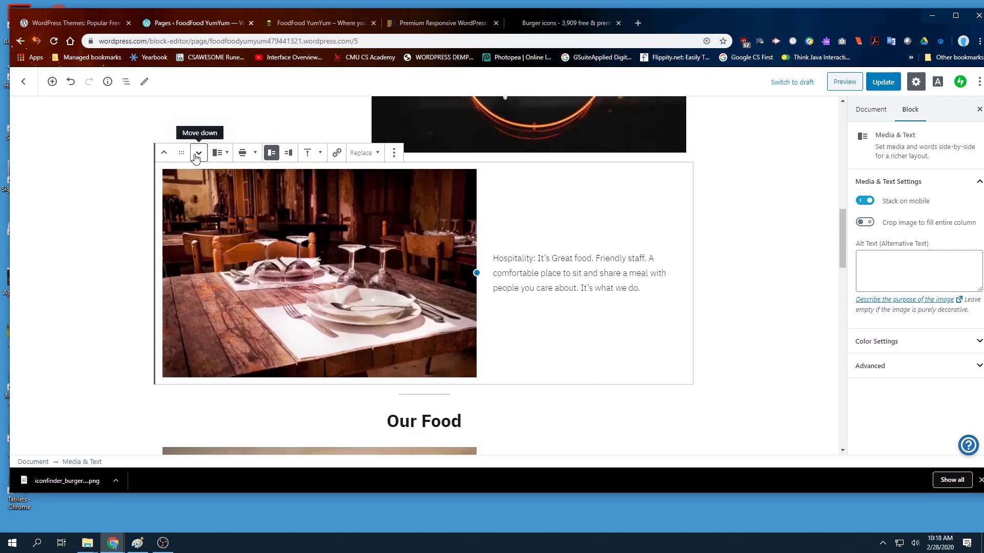
{"action": "left_click", "coordinate": [164, 153]}
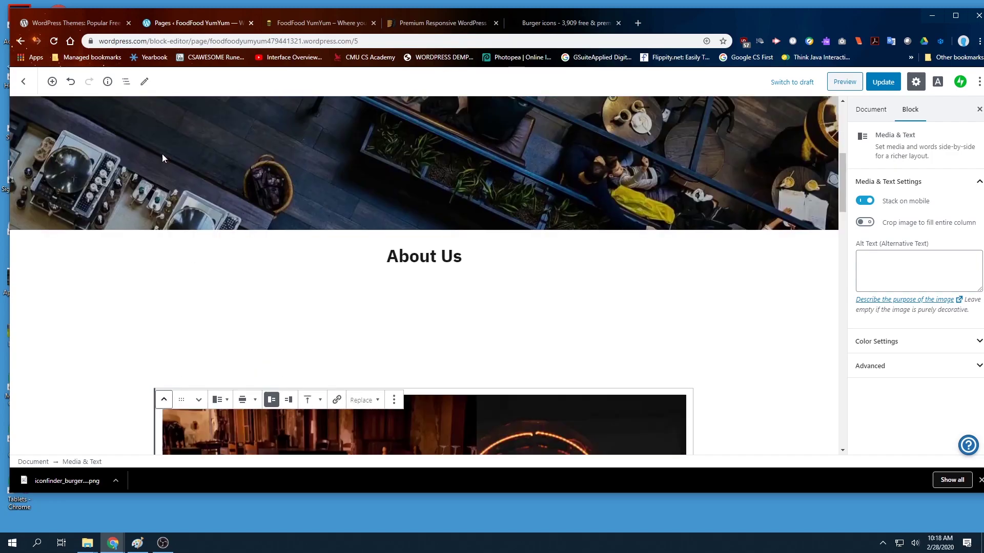
{"action": "scroll", "coordinate": [162, 154], "scroll_direction": "up", "scroll_amount": 4}
{"action": "scroll", "coordinate": [279, 294], "scroll_direction": "down", "scroll_amount": 5}
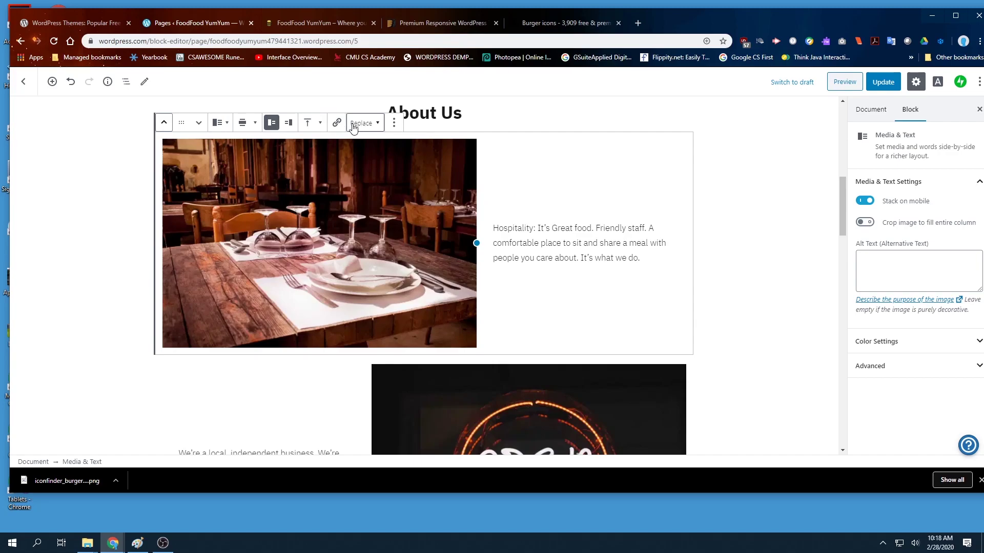
Step: Review the dining-table block's vertical alignment and image replacement options, and insert a paragraph reading "sdfsdfsdfsd" after the block
{"action": "left_click", "coordinate": [320, 124]}
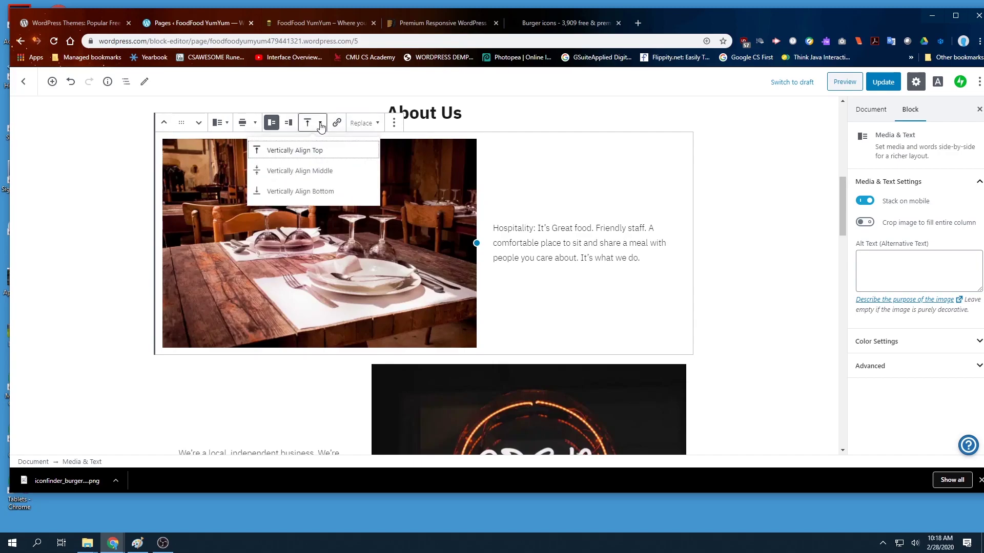
{"action": "left_click", "coordinate": [365, 124]}
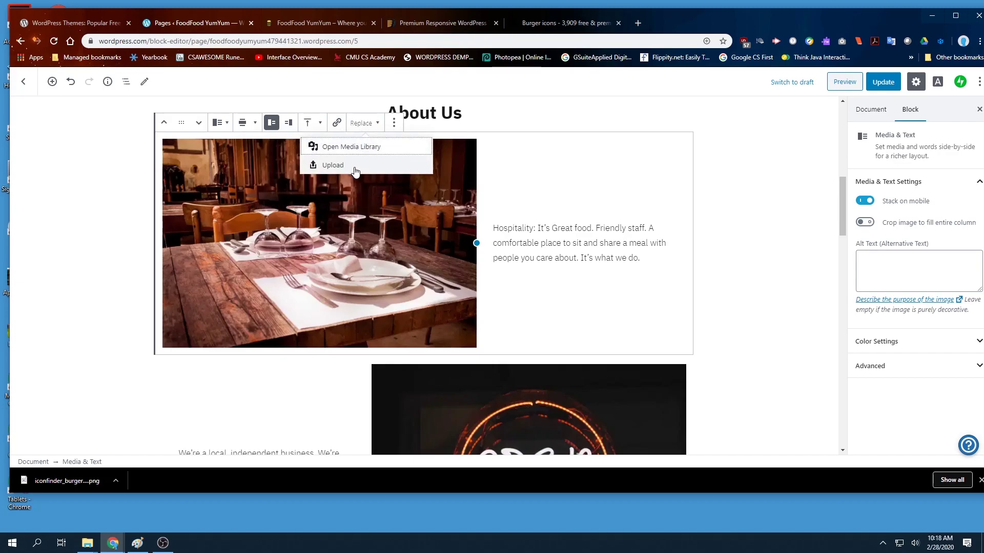
{"action": "left_click", "coordinate": [394, 123]}
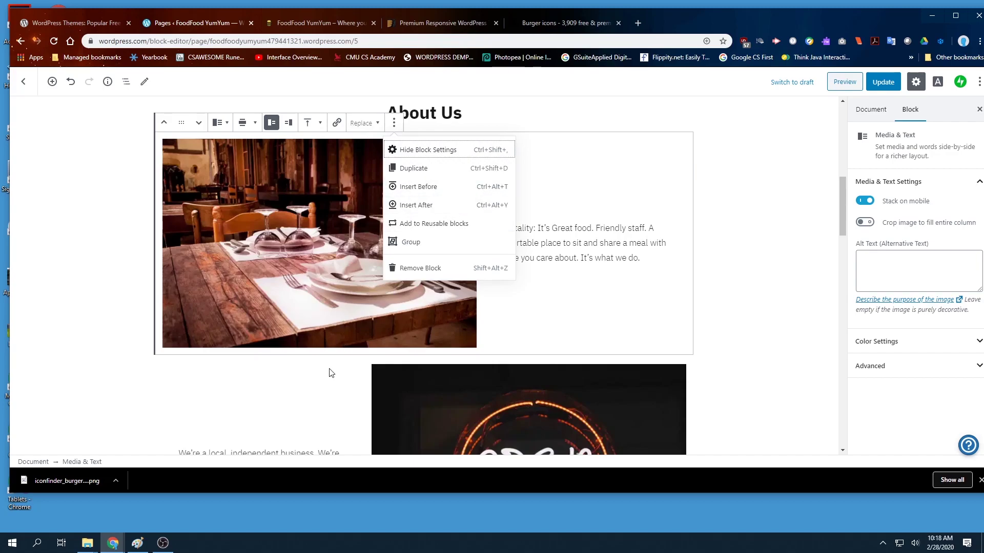
{"action": "left_click", "coordinate": [423, 204]}
{"action": "type", "text": "sdfsdfsdfsdf"}
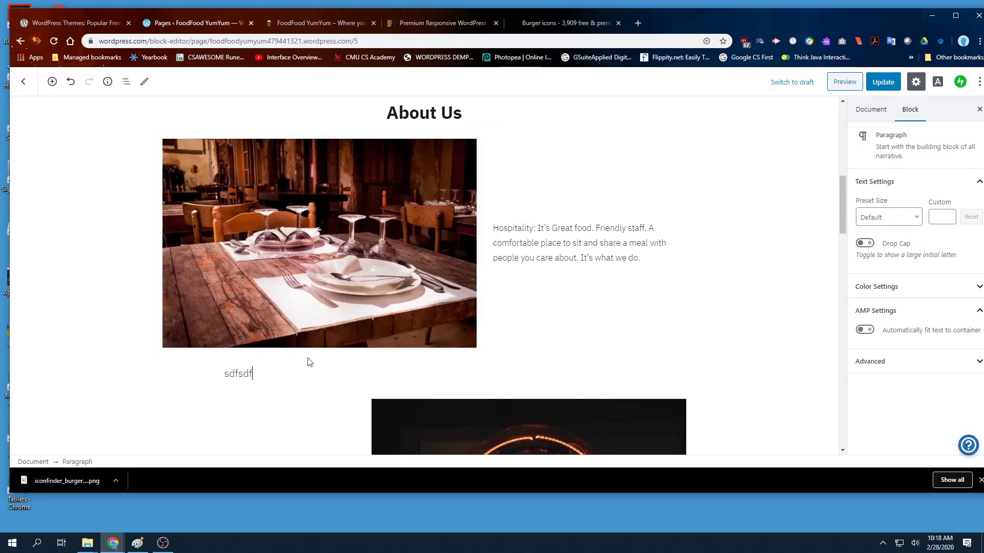
Step: Move the "sdfsdfsdfsd" paragraph above the dining-table block and back below it
{"action": "scroll", "coordinate": [218, 441], "scroll_direction": "down", "scroll_amount": 3}
{"action": "left_click", "coordinate": [252, 301]}
{"action": "left_click", "coordinate": [255, 218]}
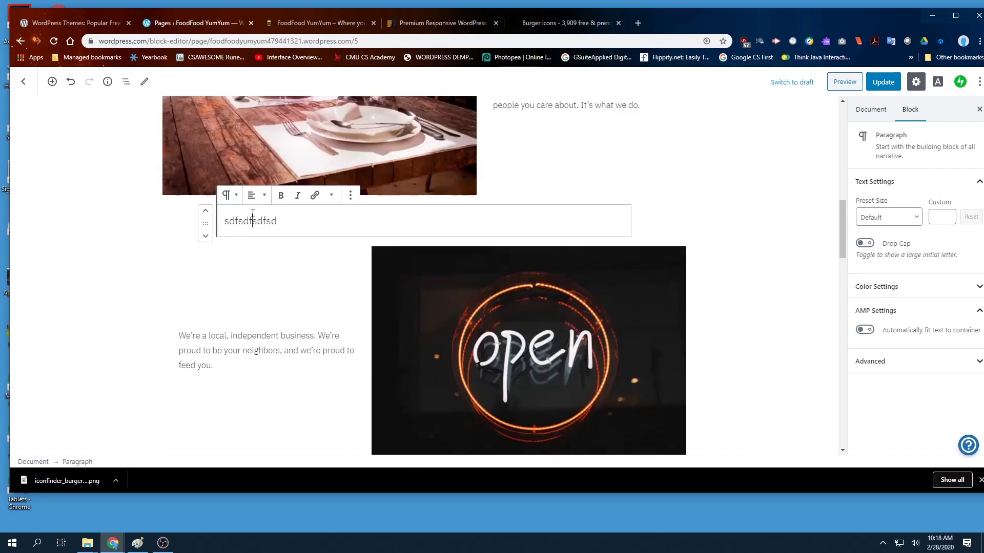
{"action": "left_click", "coordinate": [205, 211]}
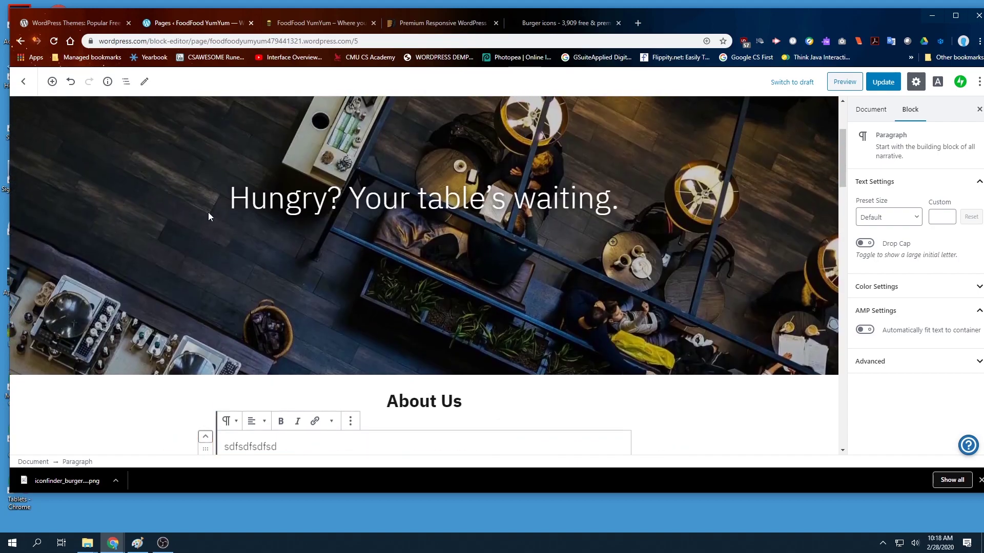
{"action": "scroll", "coordinate": [206, 446], "scroll_direction": "down", "scroll_amount": 3}
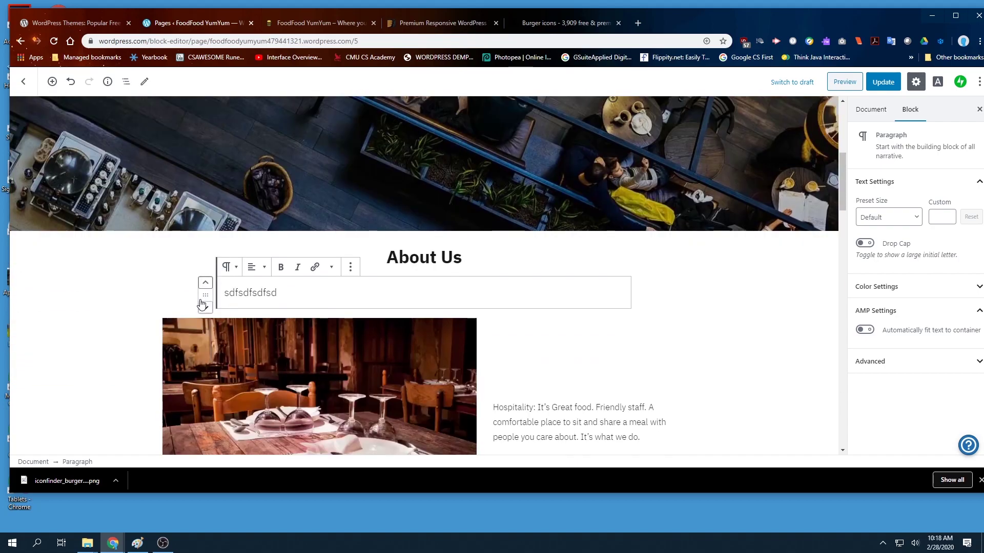
{"action": "left_click", "coordinate": [205, 309]}
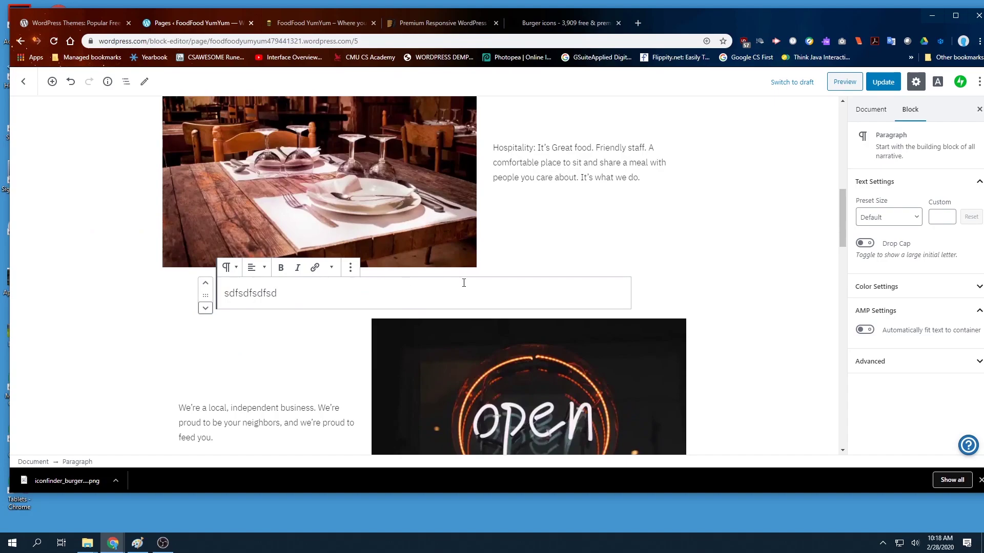
{"action": "left_click_drag", "start_coordinate": [757, 17], "coordinate": [751, 14]}
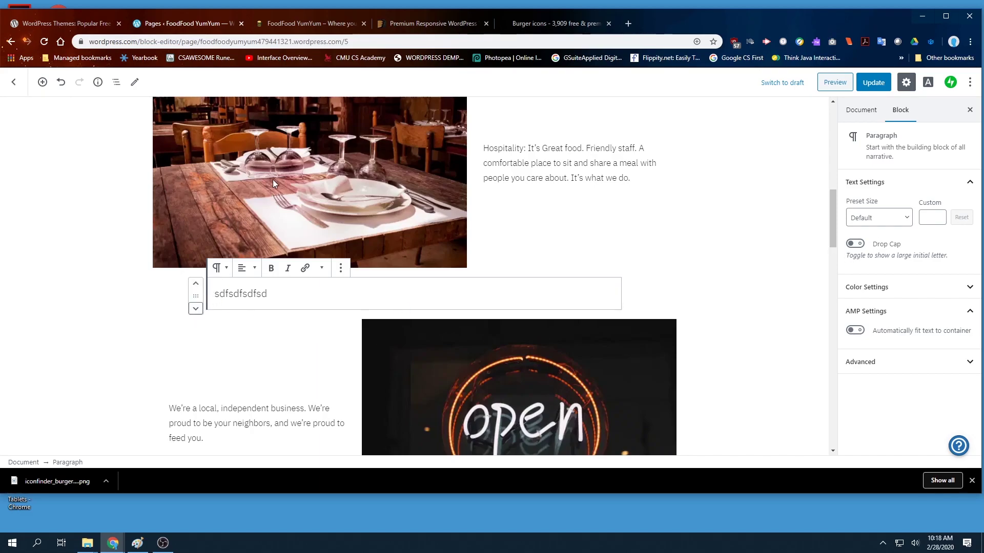
{"action": "scroll", "coordinate": [282, 246], "scroll_direction": "up", "scroll_amount": 2}
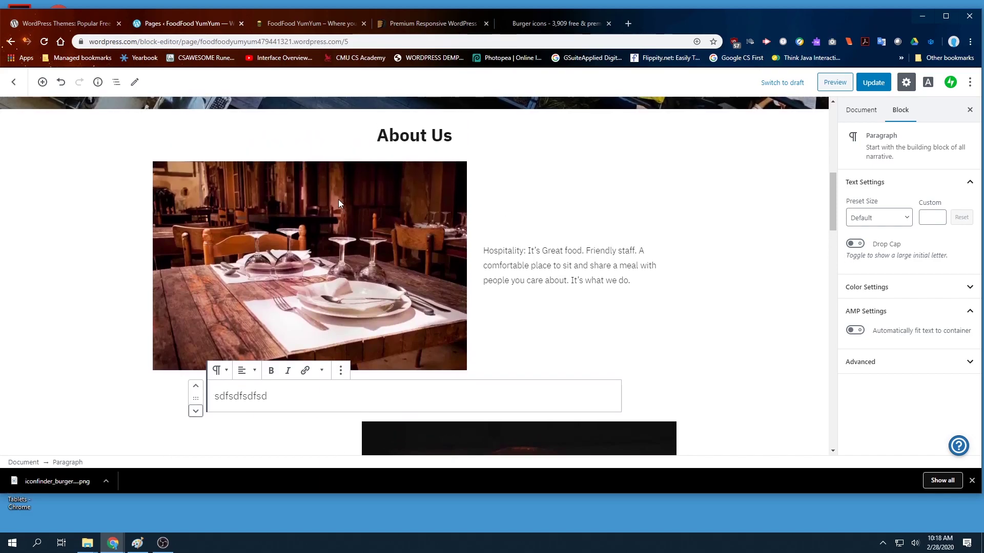
{"action": "scroll", "coordinate": [432, 325], "scroll_direction": "down", "scroll_amount": 8}
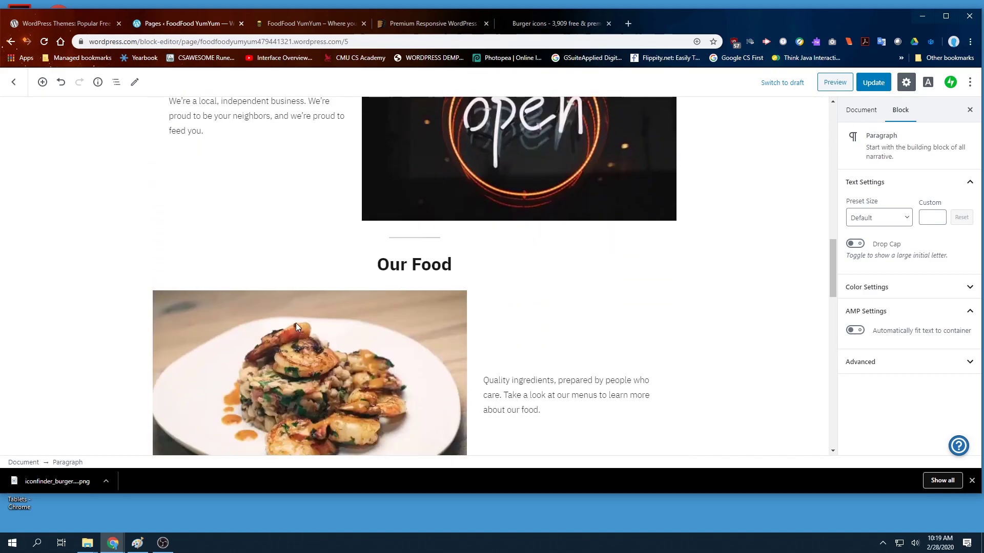
{"action": "scroll", "coordinate": [246, 174], "scroll_direction": "up", "scroll_amount": 3}
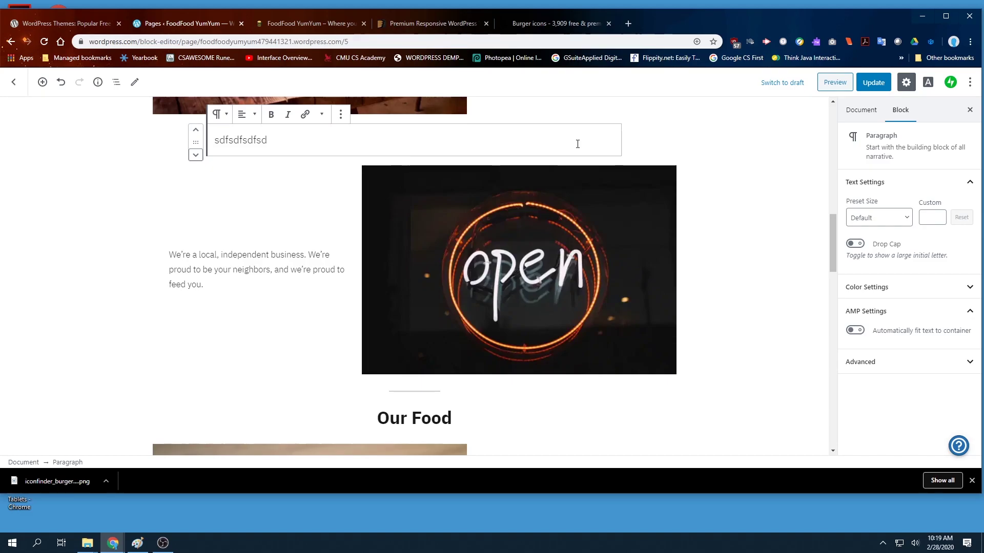
Step: Switch the "sdfsdfsdfsd" paragraph to HTML editing and examine its paragraph tags
{"action": "left_click", "coordinate": [341, 115]}
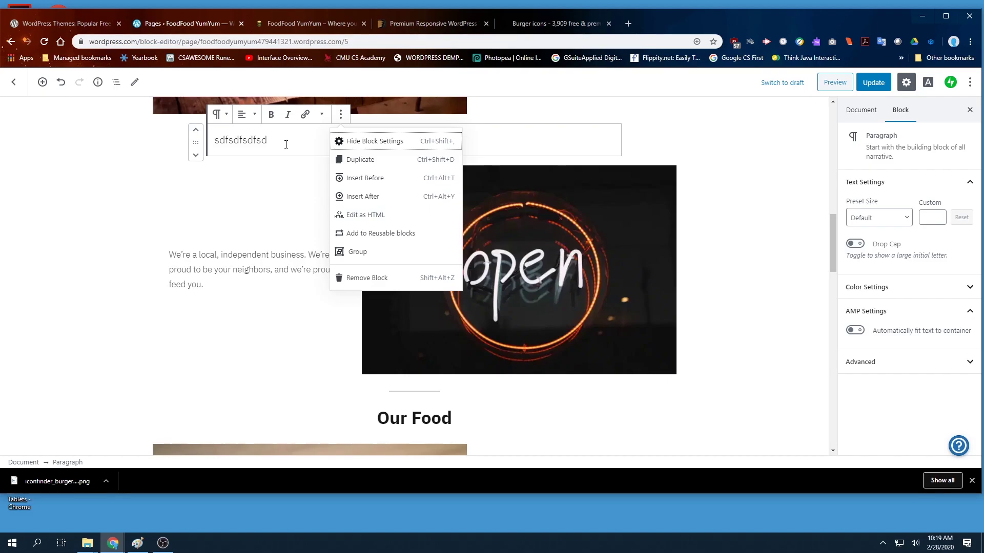
{"action": "left_click", "coordinate": [354, 215]}
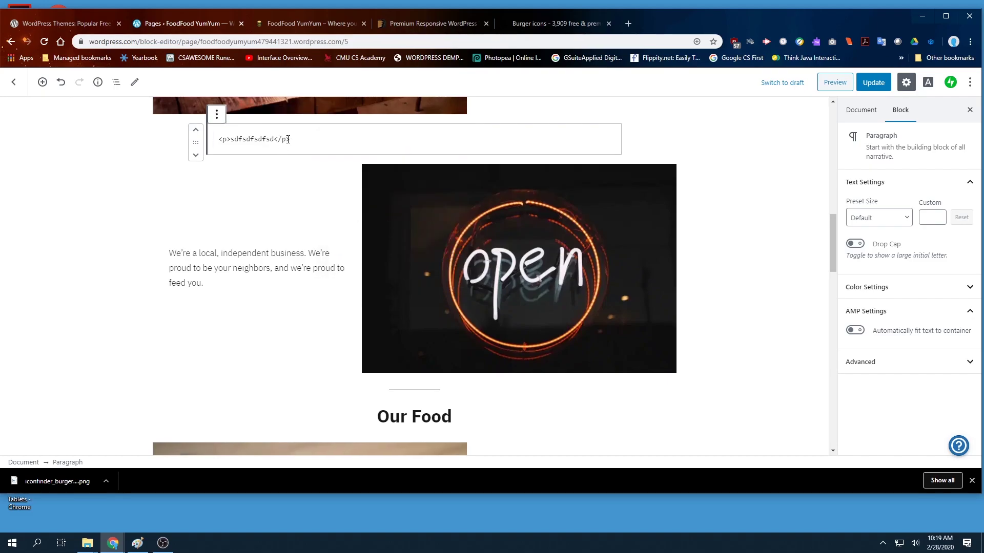
{"action": "left_click_drag", "start_coordinate": [215, 140], "coordinate": [312, 140]}
{"action": "left_click", "coordinate": [310, 139]}
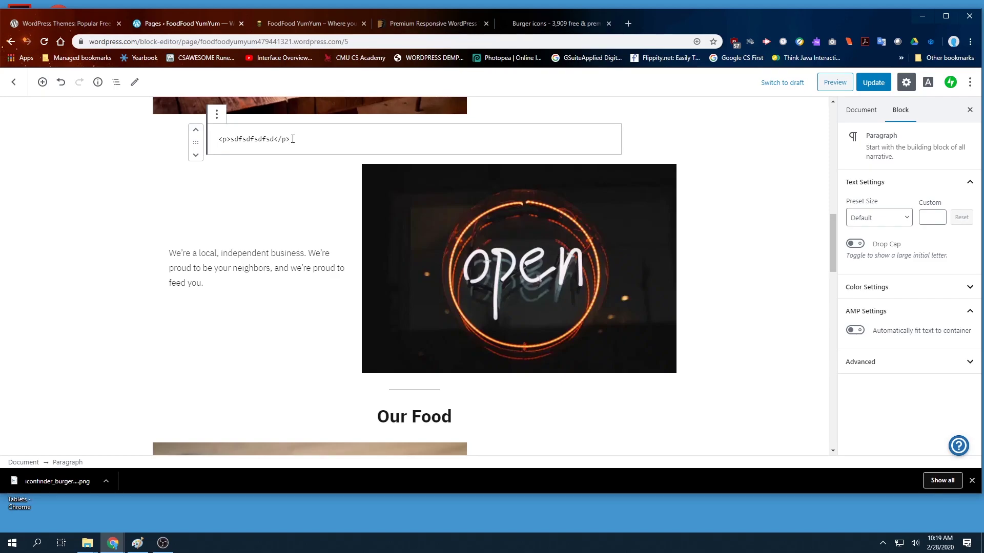
Step: Switch the "sdfsdfsdfsd" paragraph back to visual editing and review its remaining block options
{"action": "left_click", "coordinate": [217, 115]}
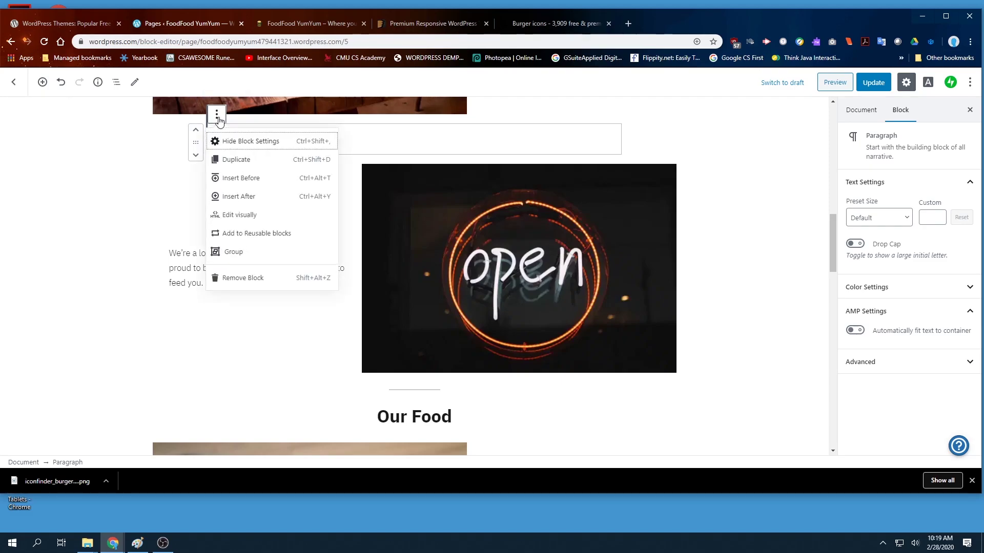
{"action": "left_click", "coordinate": [244, 220]}
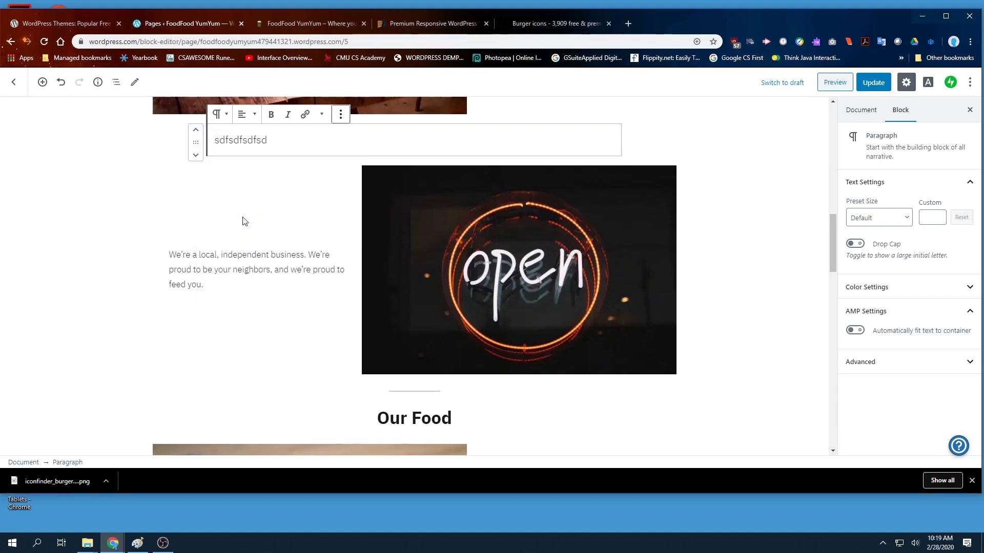
{"action": "left_click", "coordinate": [341, 114]}
{"action": "left_click", "coordinate": [275, 140]}
{"action": "left_click", "coordinate": [340, 114]}
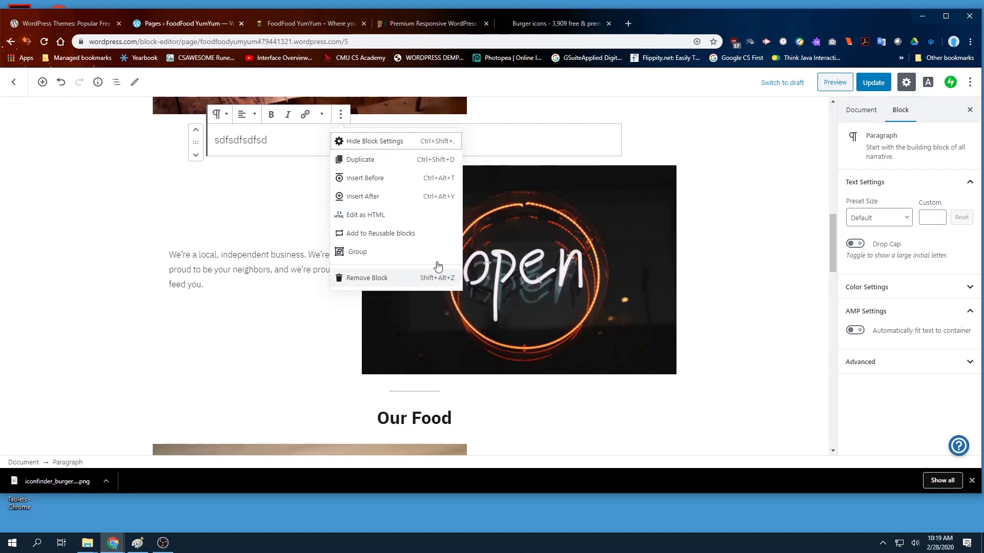
Step: Try to relocate the "sdfsdfsdfsd" paragraph further down the page, and move it back up toward the dining-table block
{"action": "left_click_drag", "start_coordinate": [198, 144], "coordinate": [202, 233]}
{"action": "left_click_drag", "start_coordinate": [199, 147], "coordinate": [205, 379]}
{"action": "left_click", "coordinate": [195, 132]}
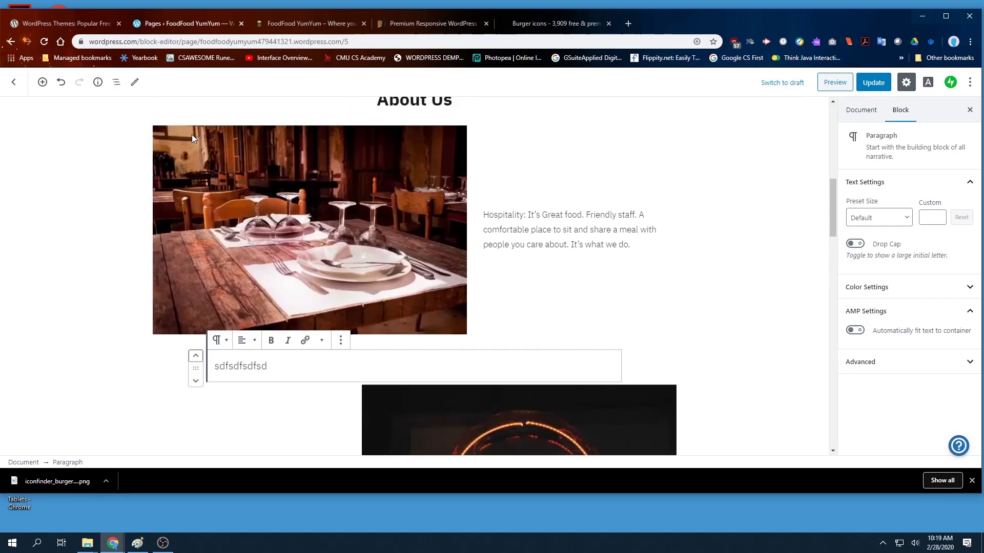
Step: Examine the paragraph's advanced settings and set its preset text size to Large
{"action": "scroll", "coordinate": [434, 193], "scroll_direction": "up", "scroll_amount": 10}
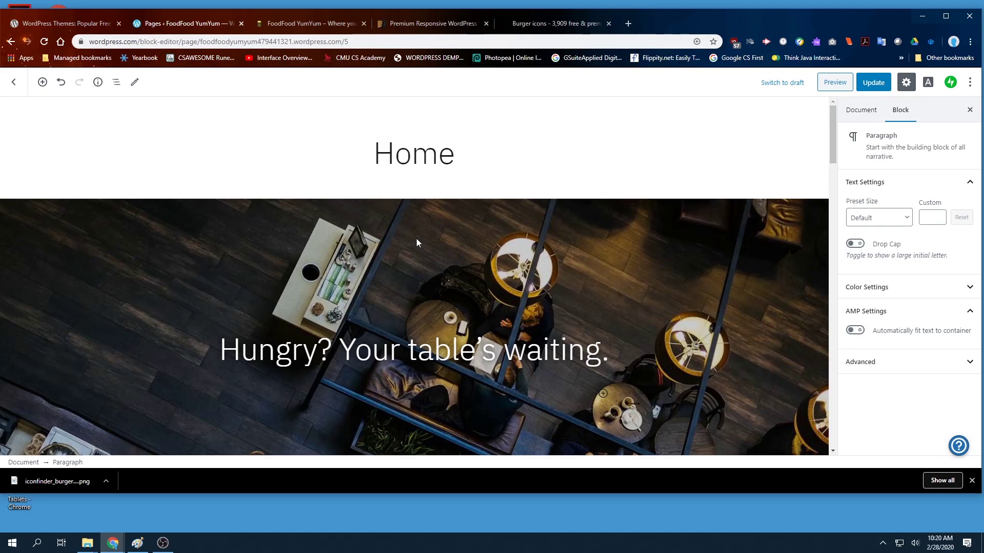
{"action": "scroll", "coordinate": [414, 243], "scroll_direction": "down", "scroll_amount": 2}
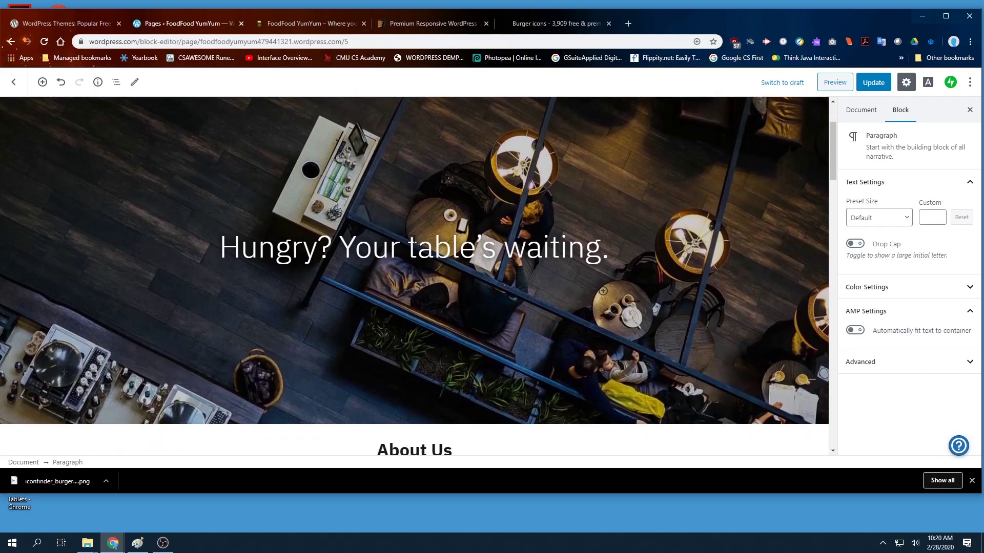
{"action": "left_click", "coordinate": [871, 364]}
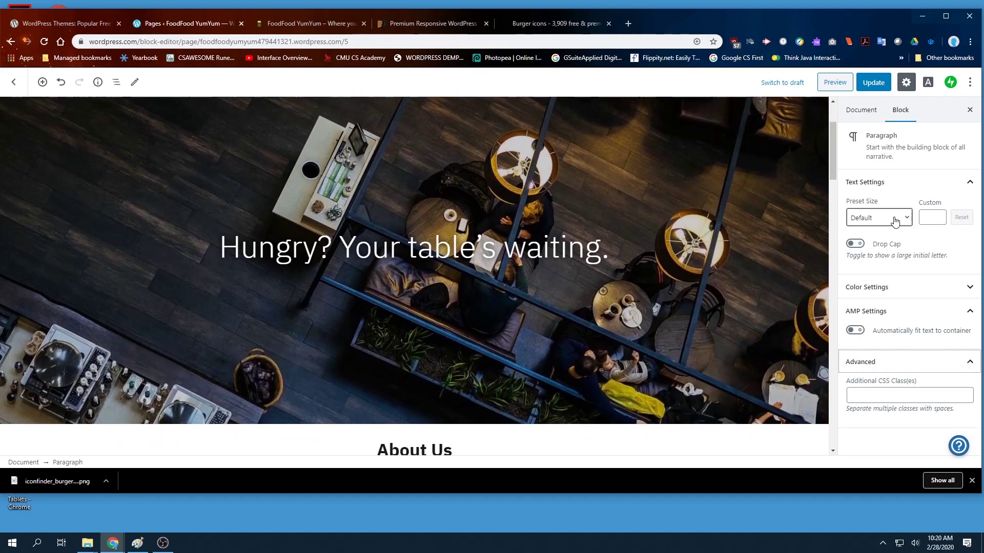
{"action": "left_click", "coordinate": [895, 221]}
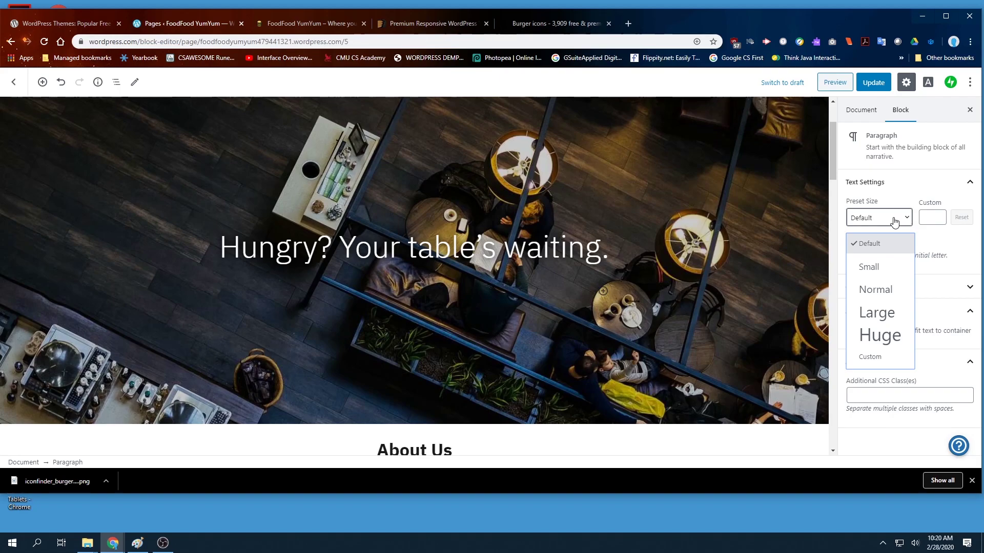
{"action": "left_click", "coordinate": [881, 317]}
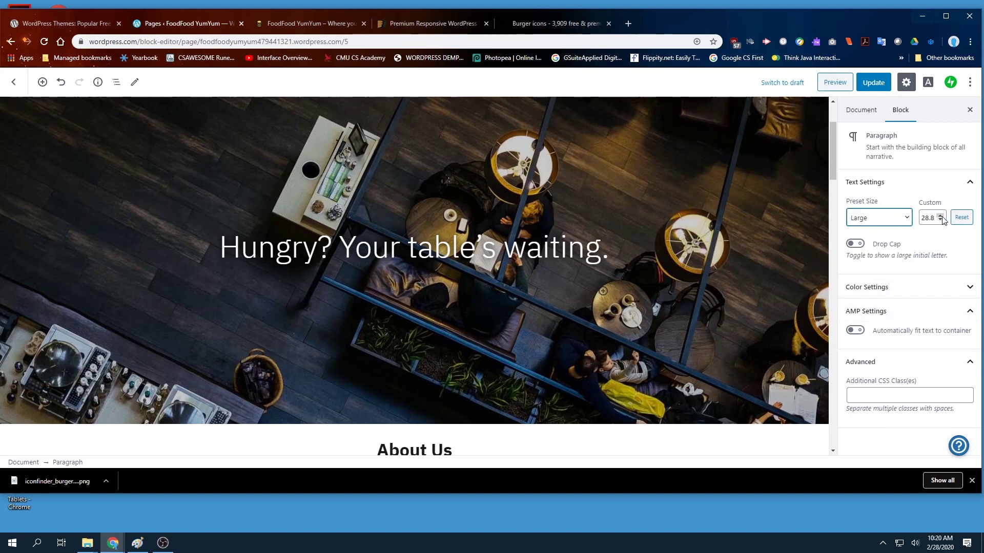
Step: Examine the Common Blocks and Formatting categories in the block library
{"action": "left_click", "coordinate": [43, 82]}
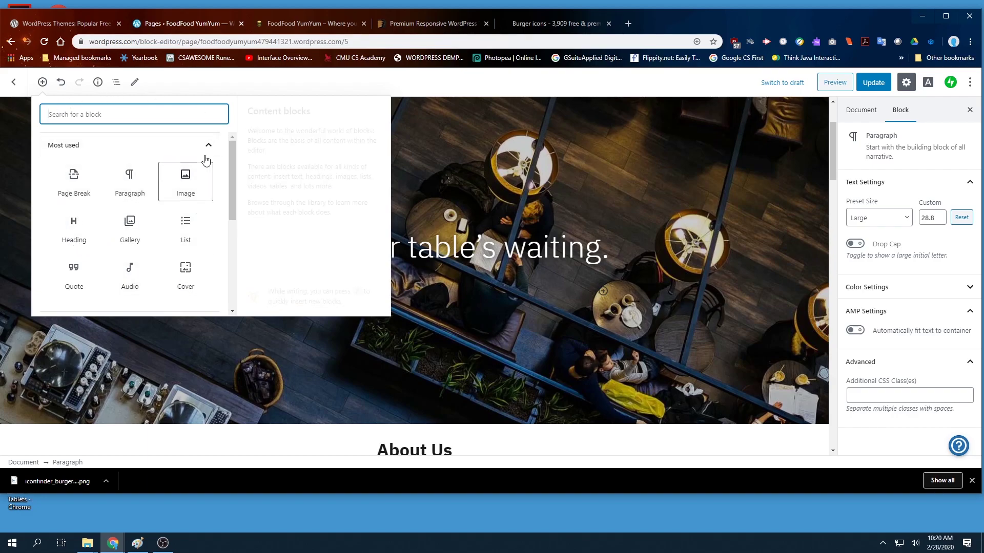
{"action": "scroll", "coordinate": [183, 241], "scroll_direction": "down", "scroll_amount": 5}
{"action": "scroll", "coordinate": [154, 228], "scroll_direction": "up", "scroll_amount": 3}
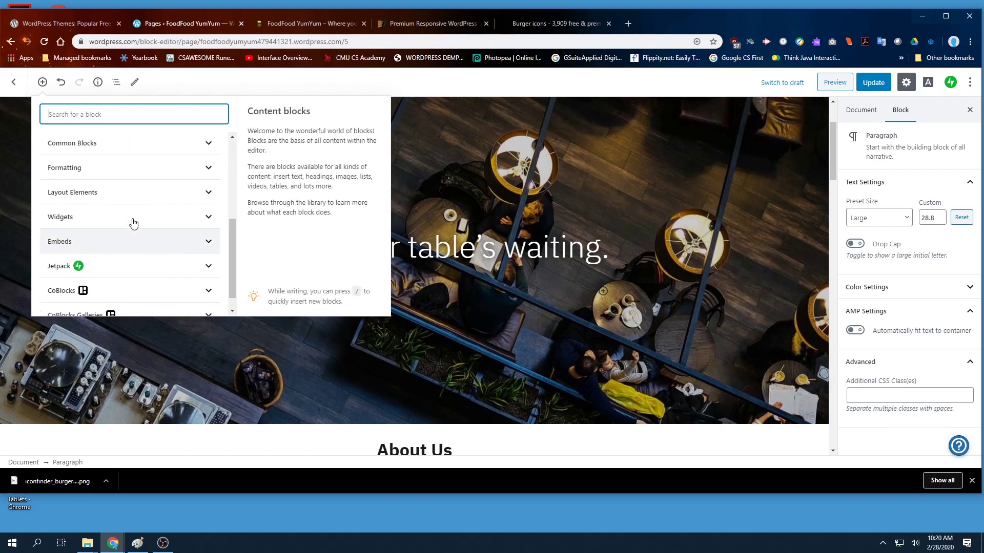
{"action": "left_click", "coordinate": [133, 178]}
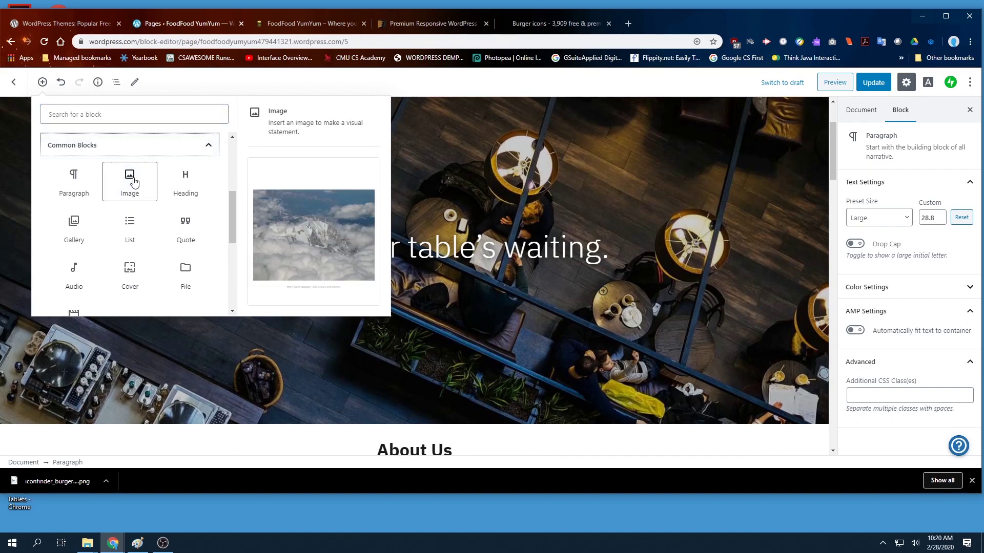
{"action": "left_click", "coordinate": [158, 151]}
{"action": "left_click", "coordinate": [149, 169]}
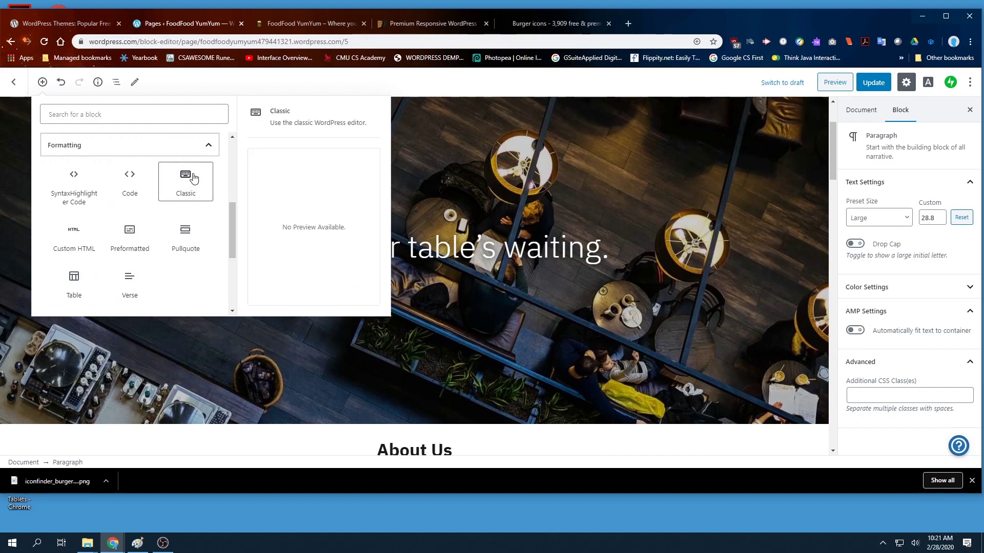
{"action": "left_click", "coordinate": [166, 154]}
Step: Examine the blocks available in the Widgets category of the block library
{"action": "left_click", "coordinate": [138, 195]}
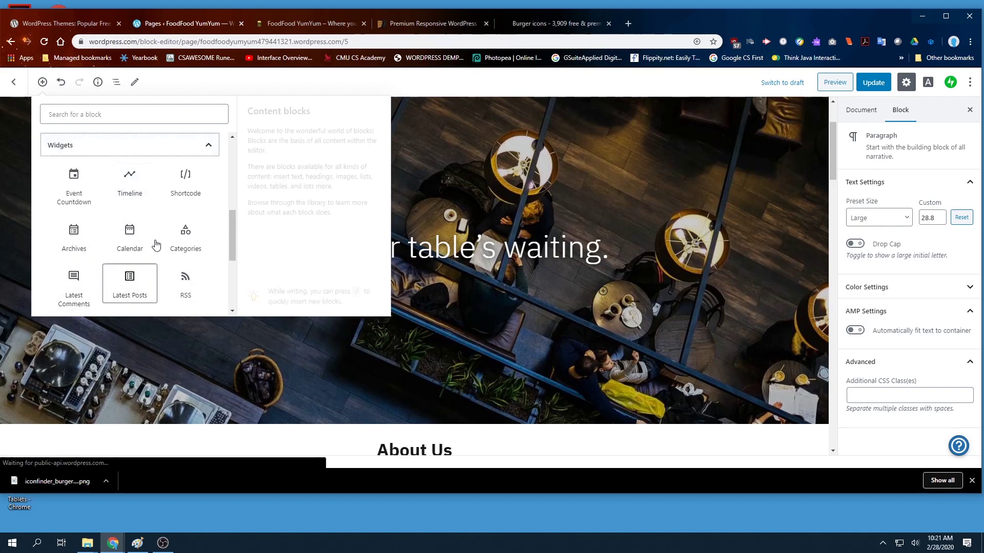
{"action": "scroll", "coordinate": [114, 218], "scroll_direction": "down", "scroll_amount": 2}
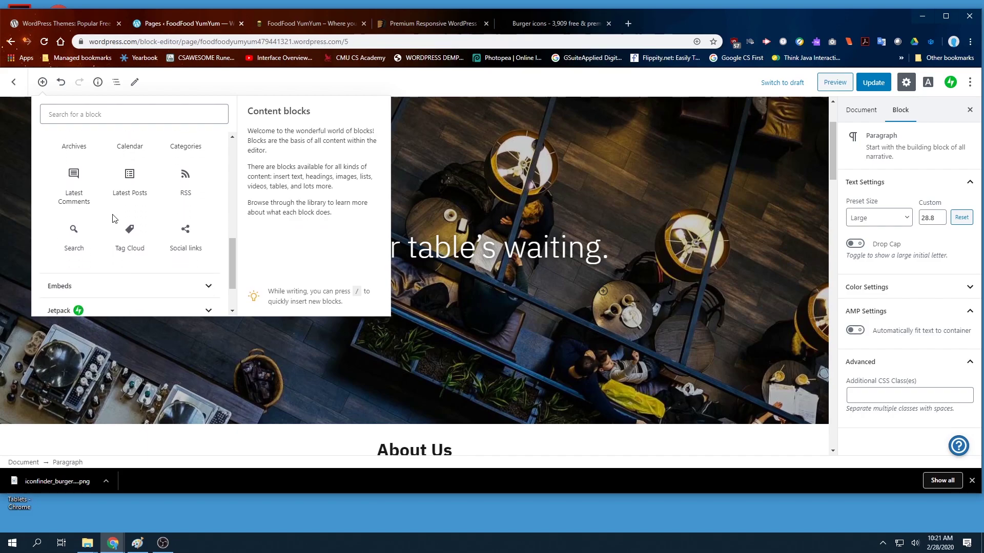
{"action": "scroll", "coordinate": [114, 218], "scroll_direction": "up", "scroll_amount": 1}
{"action": "scroll", "coordinate": [130, 171], "scroll_direction": "up", "scroll_amount": 3}
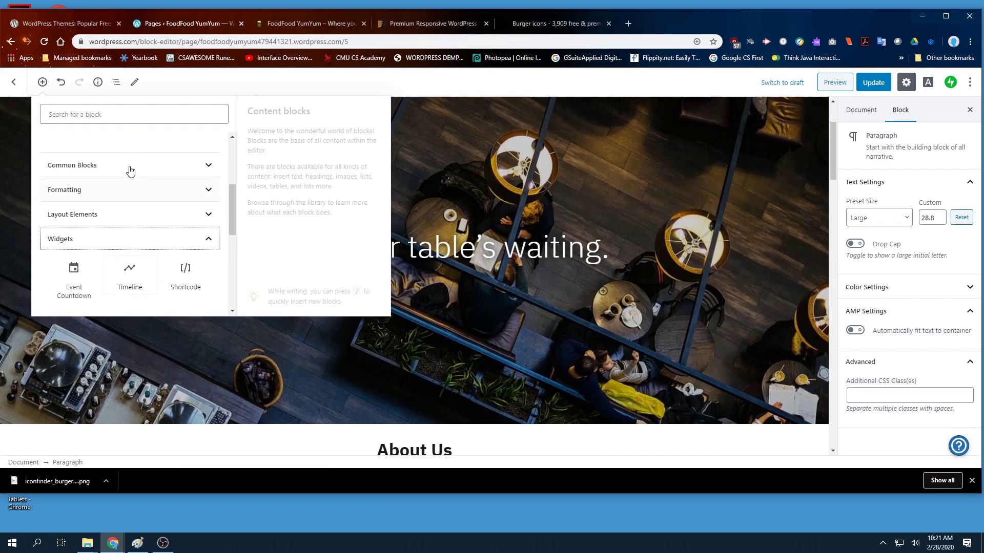
{"action": "left_click", "coordinate": [121, 248]}
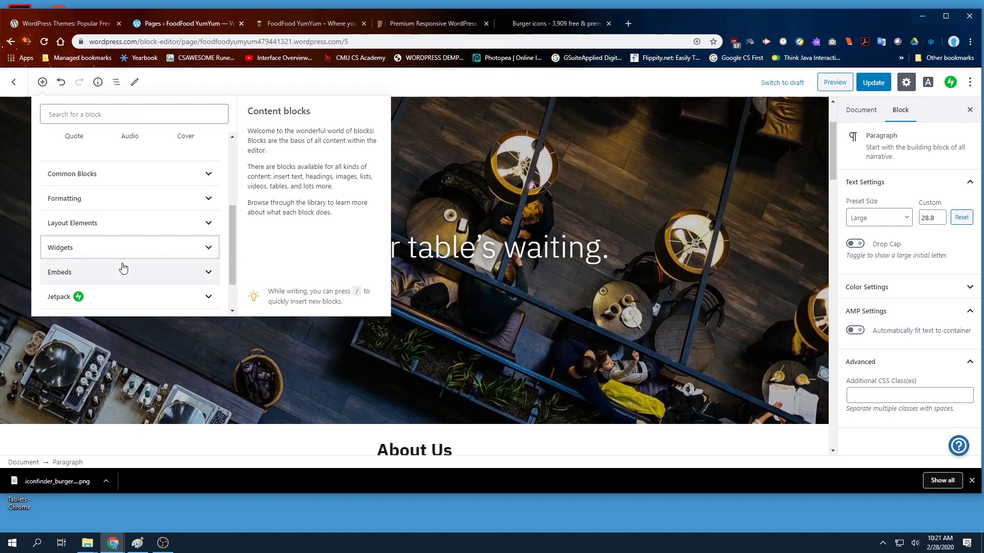
Step: Examine the Embeds and CoBlocks categories in the block library, and close the library
{"action": "left_click", "coordinate": [122, 270]}
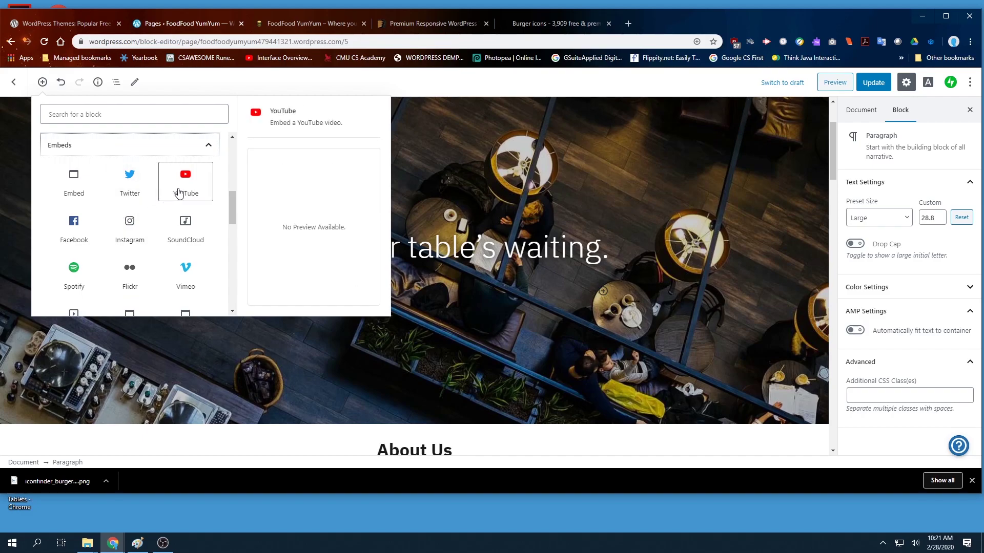
{"action": "scroll", "coordinate": [130, 228], "scroll_direction": "down", "scroll_amount": 2}
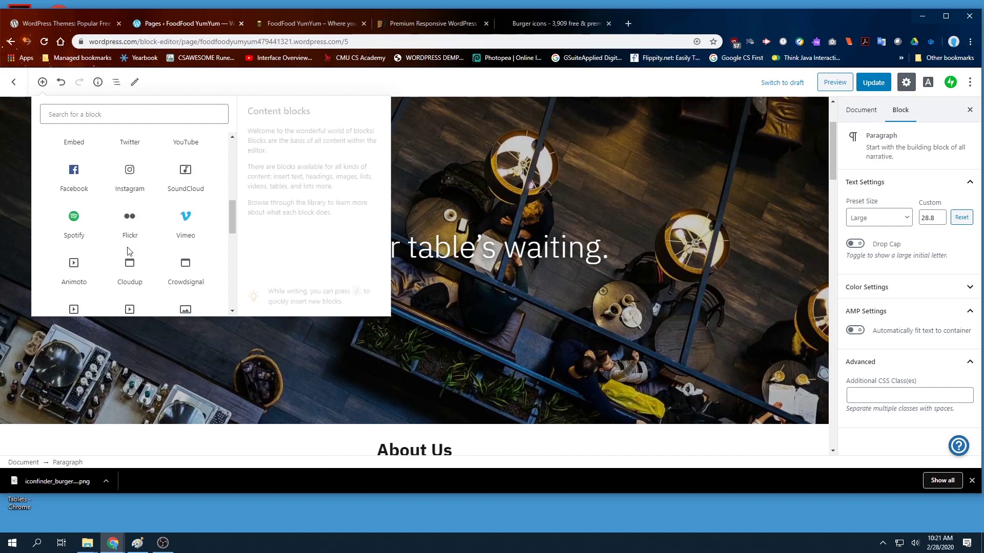
{"action": "scroll", "coordinate": [128, 250], "scroll_direction": "down", "scroll_amount": 3}
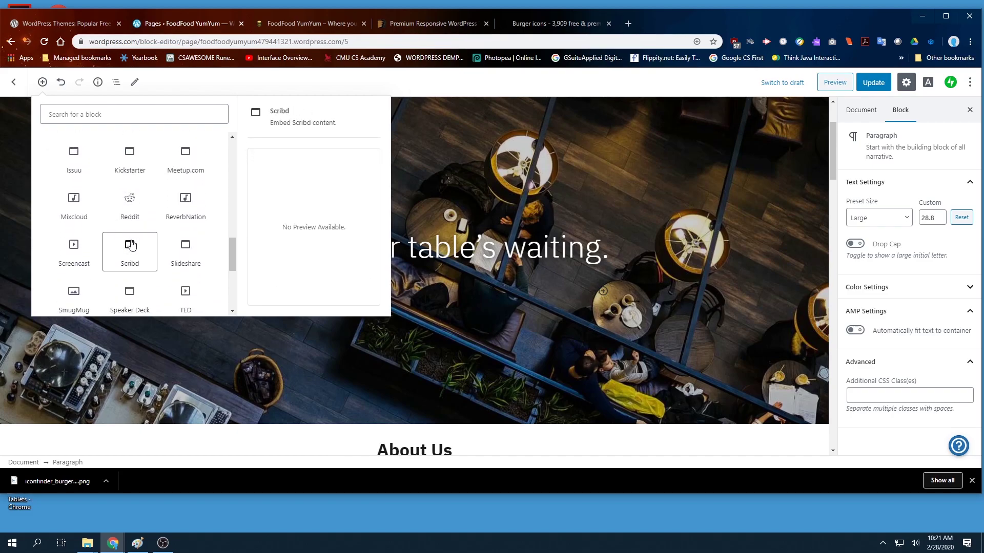
{"action": "scroll", "coordinate": [132, 242], "scroll_direction": "down", "scroll_amount": 3}
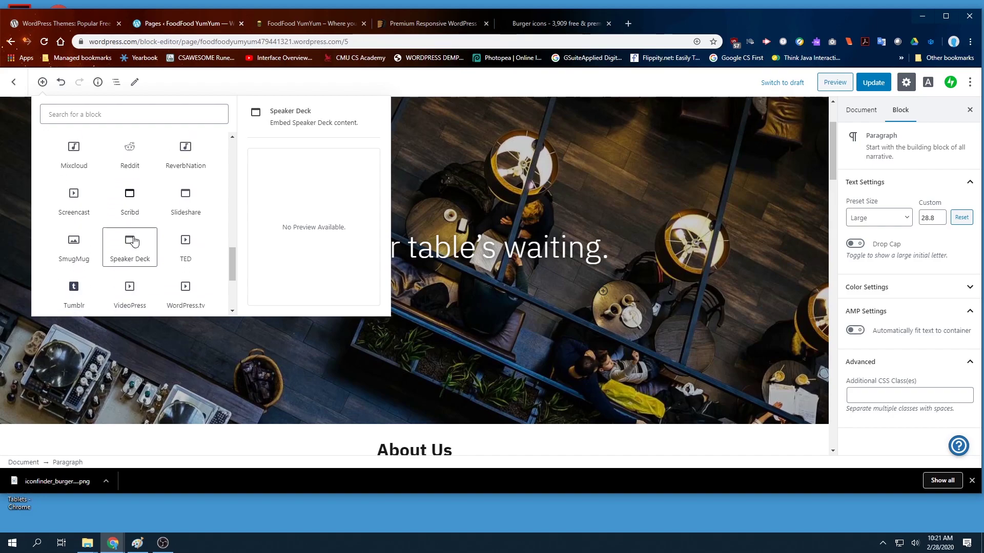
{"action": "scroll", "coordinate": [134, 238], "scroll_direction": "down", "scroll_amount": 1}
{"action": "left_click", "coordinate": [142, 246]}
{"action": "left_click", "coordinate": [139, 277]}
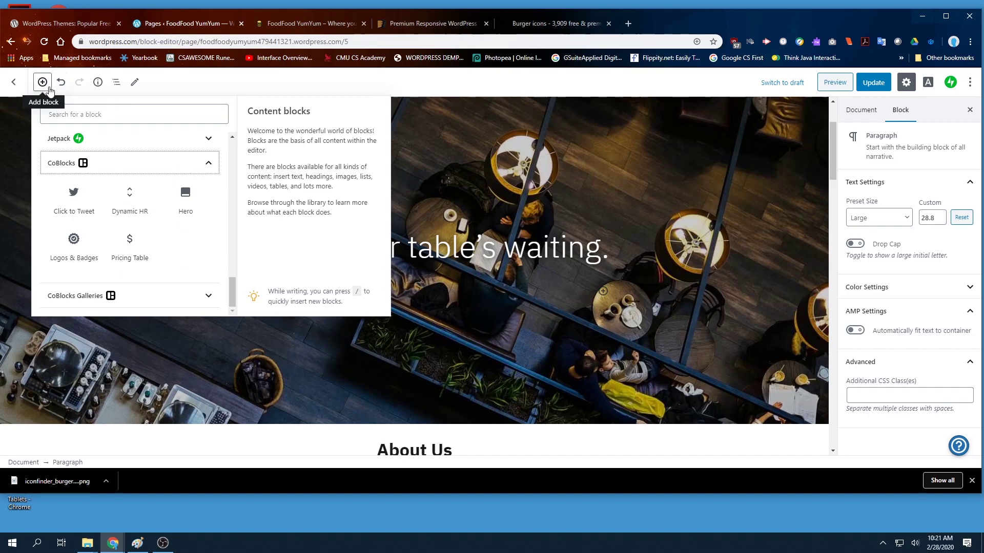
{"action": "left_click", "coordinate": [287, 83]}
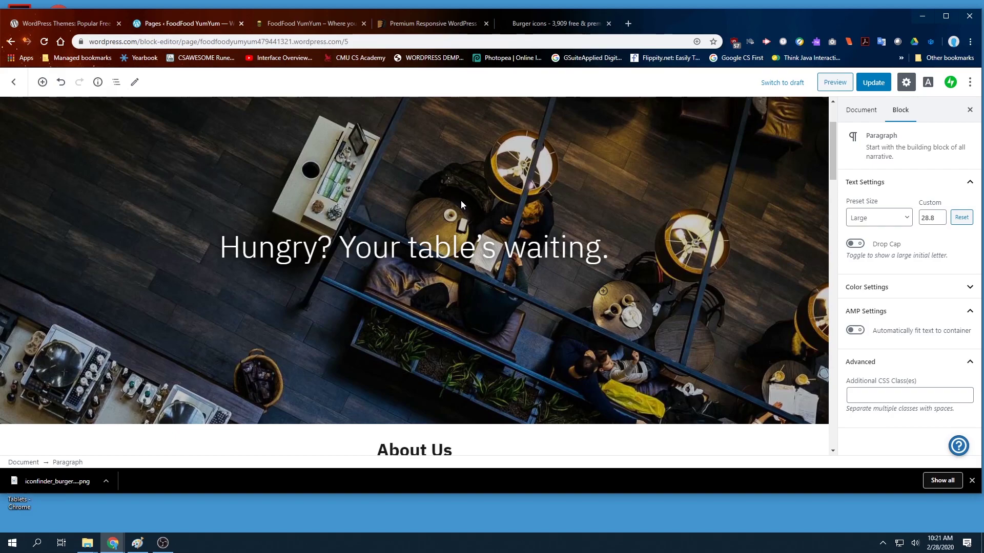
Step: Leave the Home page editor without saving the changes, and start adding a new page
{"action": "left_click", "coordinate": [14, 82]}
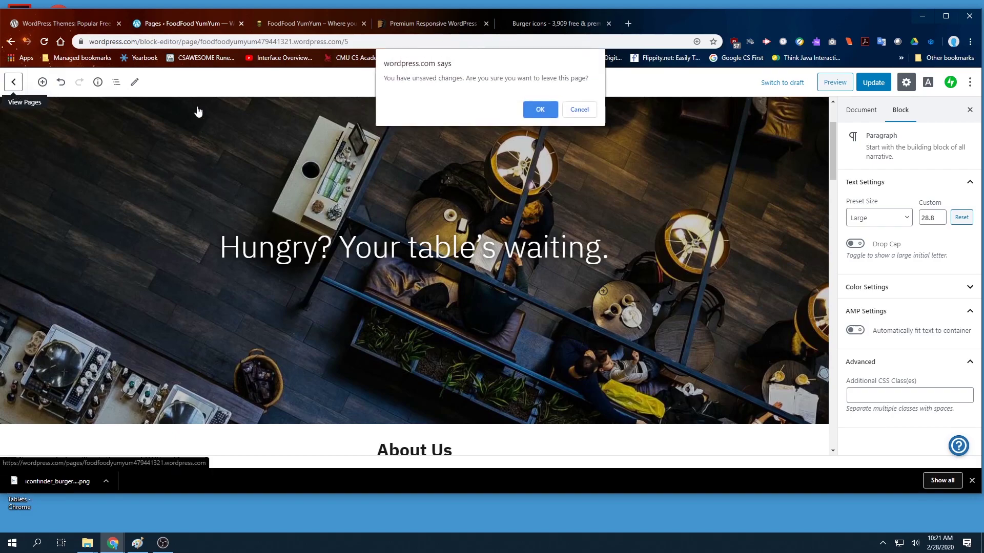
{"action": "left_click", "coordinate": [534, 114]}
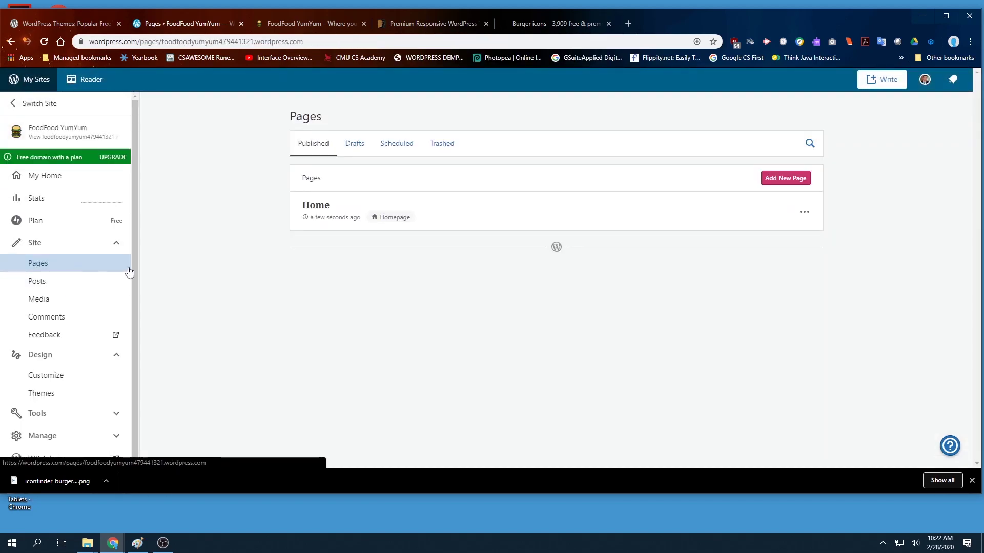
{"action": "left_click", "coordinate": [783, 183]}
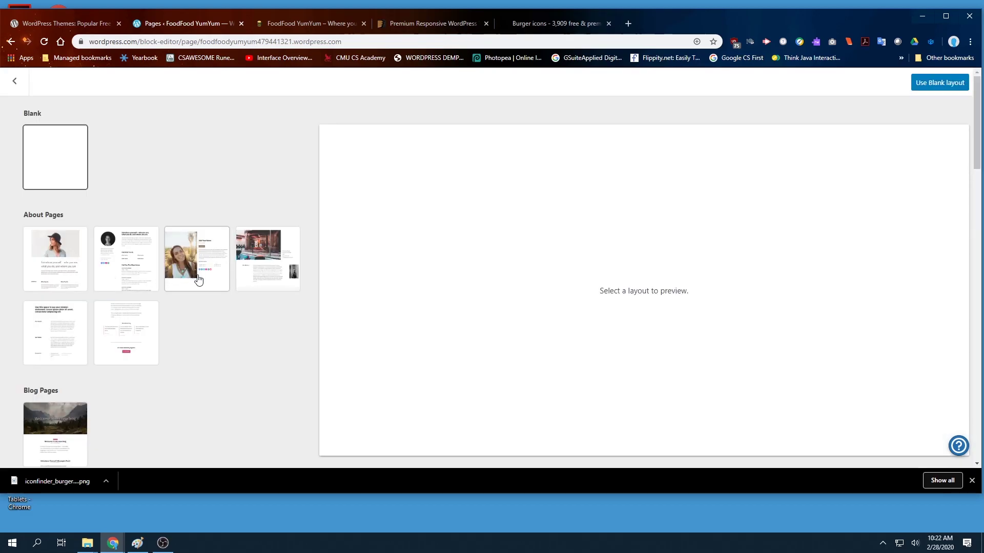
Step: Preview the About layouts with the mission statement and the woman in a hat, comparing them with the Blank layout
{"action": "left_click", "coordinate": [77, 318]}
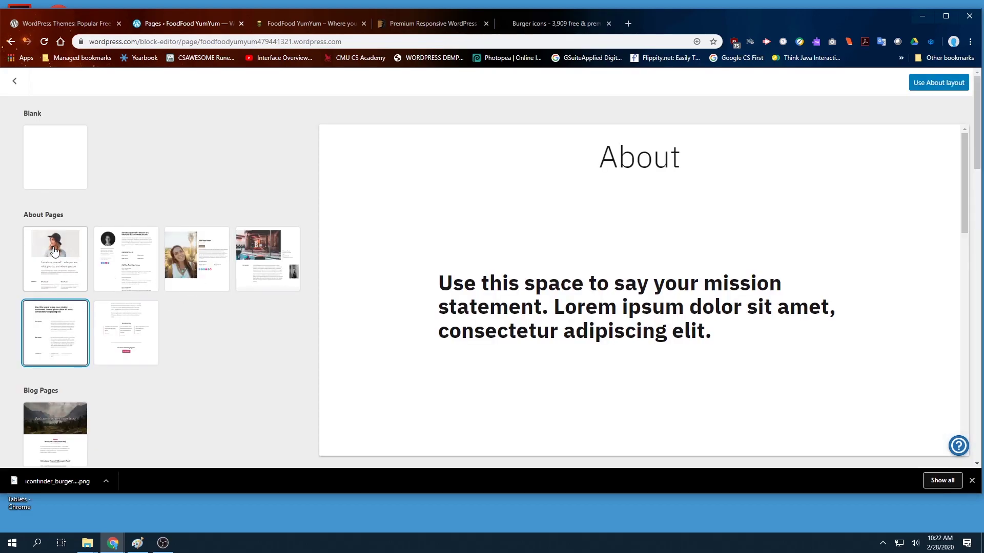
{"action": "left_click", "coordinate": [64, 251]}
{"action": "left_click", "coordinate": [71, 184]}
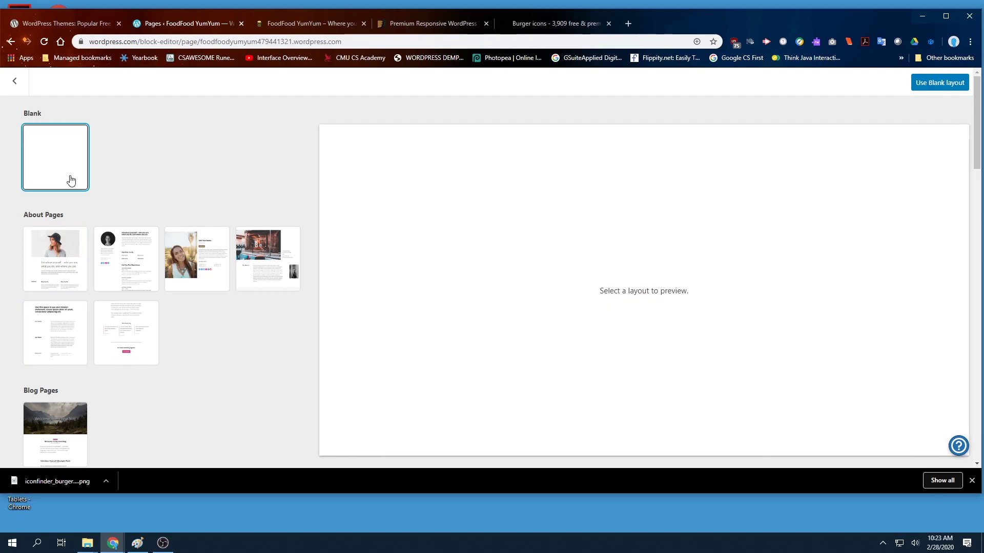
{"action": "left_click", "coordinate": [57, 257]}
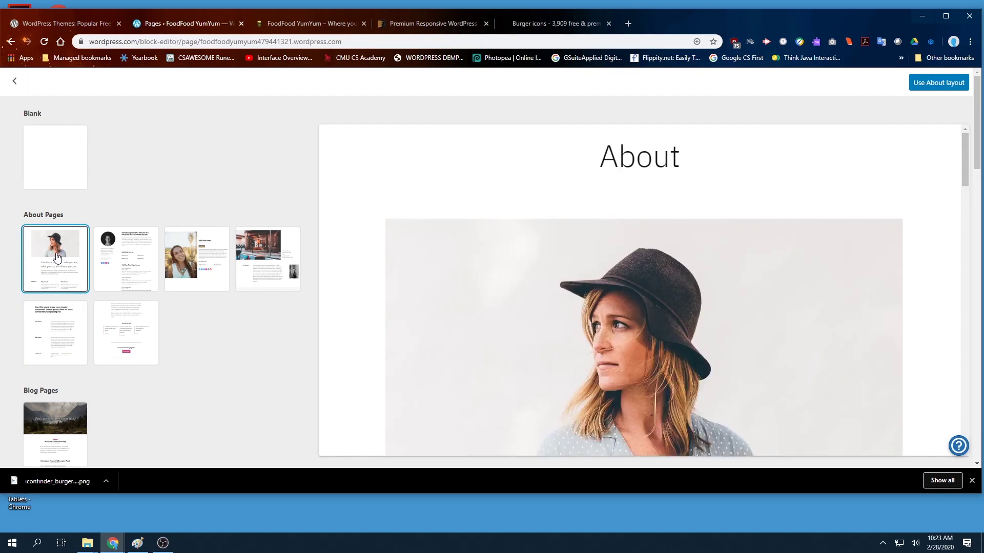
Step: Preview the About layout with the circular portrait and contact details, and apply it to the new page
{"action": "left_click", "coordinate": [101, 257]}
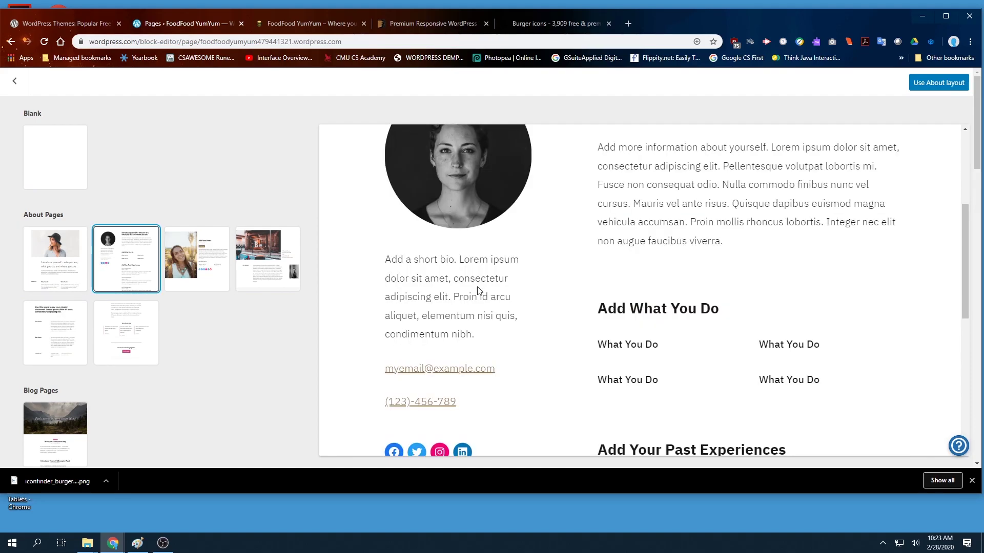
{"action": "scroll", "coordinate": [553, 164], "scroll_direction": "up", "scroll_amount": 1}
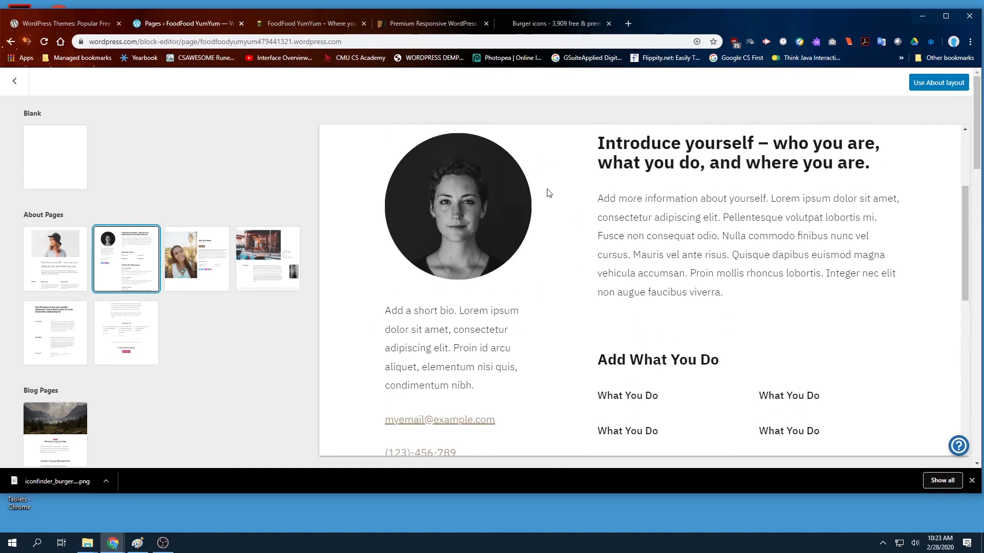
{"action": "scroll", "coordinate": [546, 193], "scroll_direction": "down", "scroll_amount": 2}
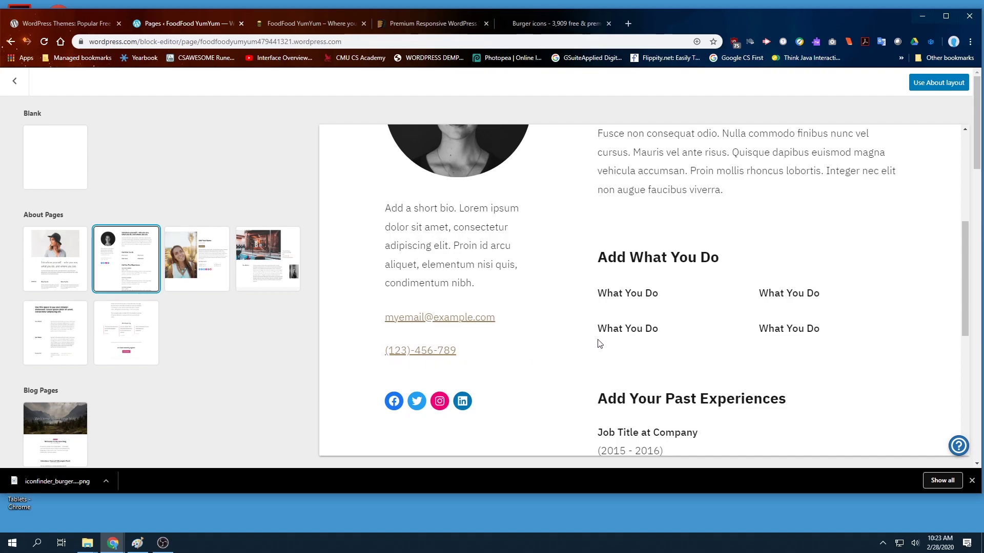
{"action": "scroll", "coordinate": [608, 359], "scroll_direction": "down", "scroll_amount": 2}
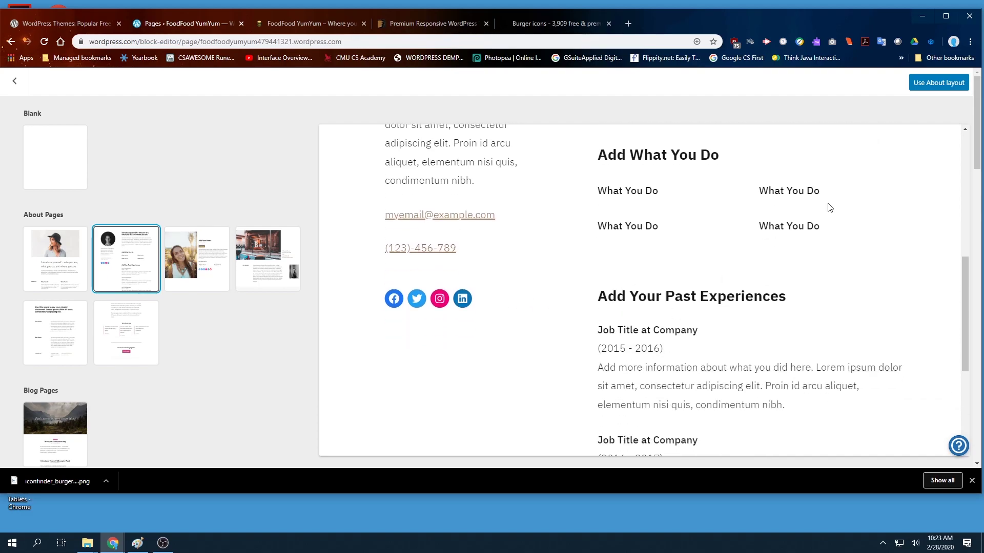
{"action": "left_click", "coordinate": [925, 85]}
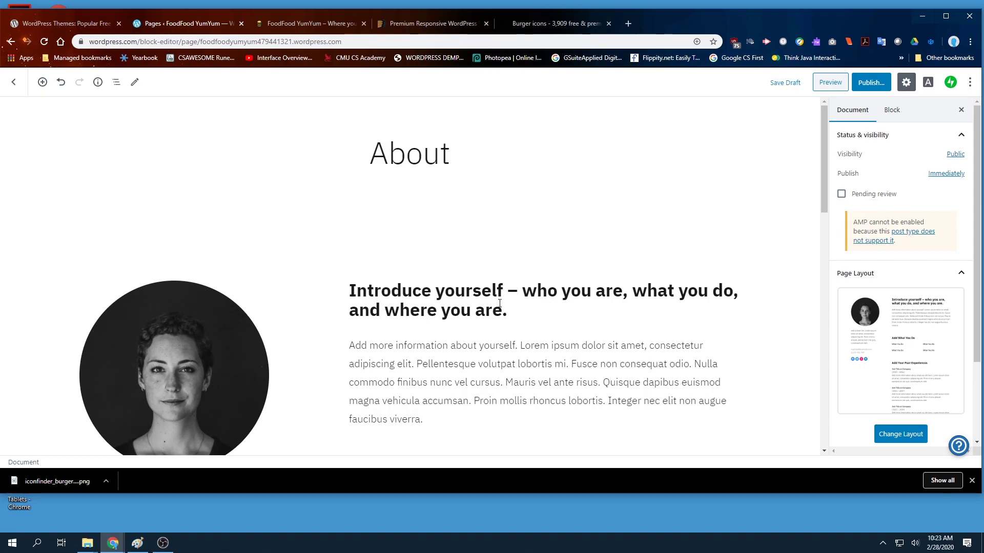
{"action": "scroll", "coordinate": [479, 319], "scroll_direction": "down", "scroll_amount": 3}
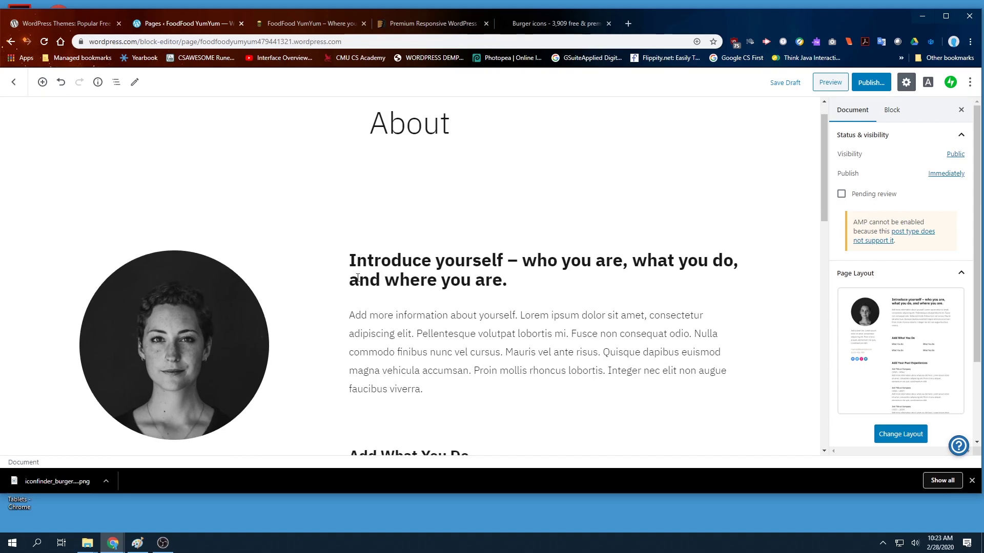
Step: Replace the page title with "Our Pride"
{"action": "scroll", "coordinate": [357, 281], "scroll_direction": "up", "scroll_amount": 3}
{"action": "left_click", "coordinate": [388, 192]}
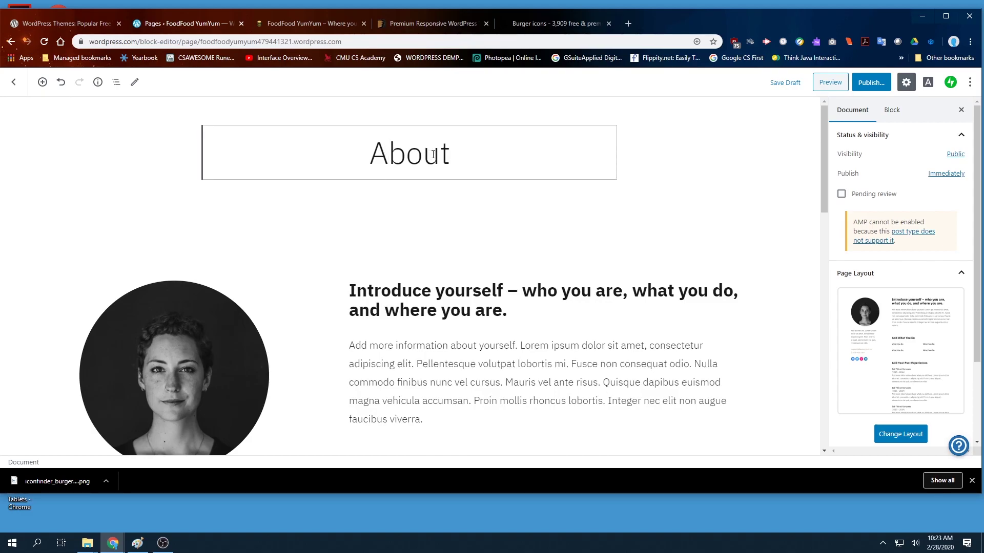
{"action": "left_click_drag", "start_coordinate": [451, 155], "coordinate": [376, 160]}
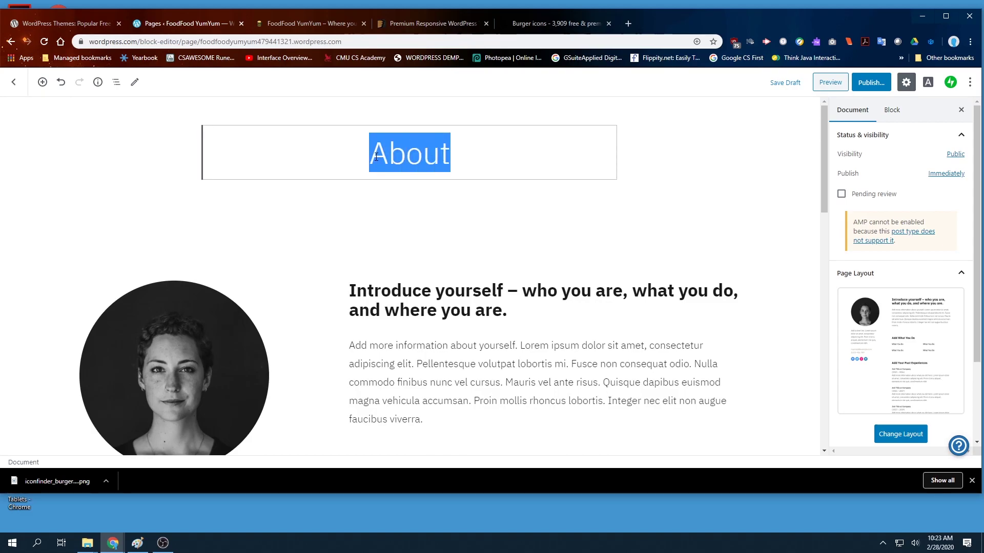
{"action": "type", "text": "Our P"}
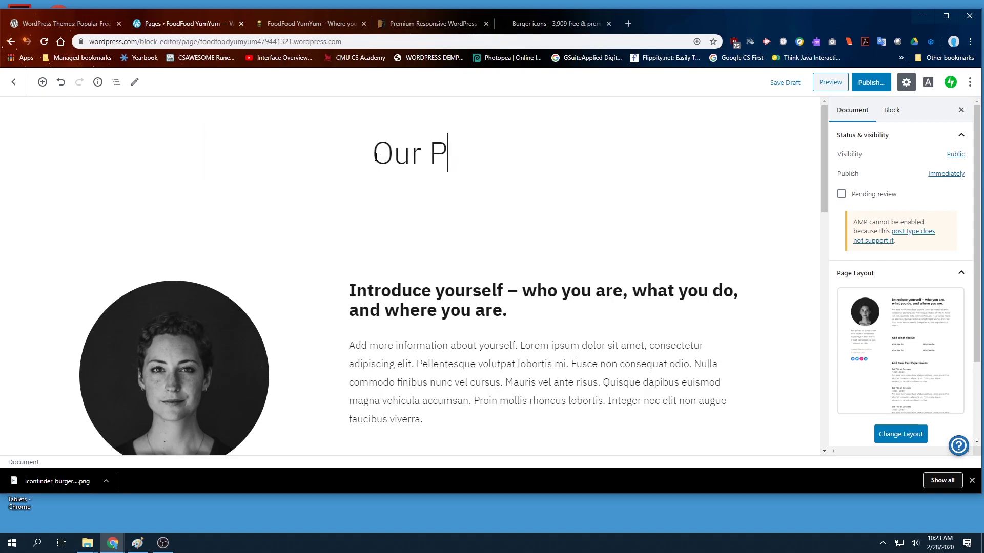
{"action": "type", "text": "ride"}
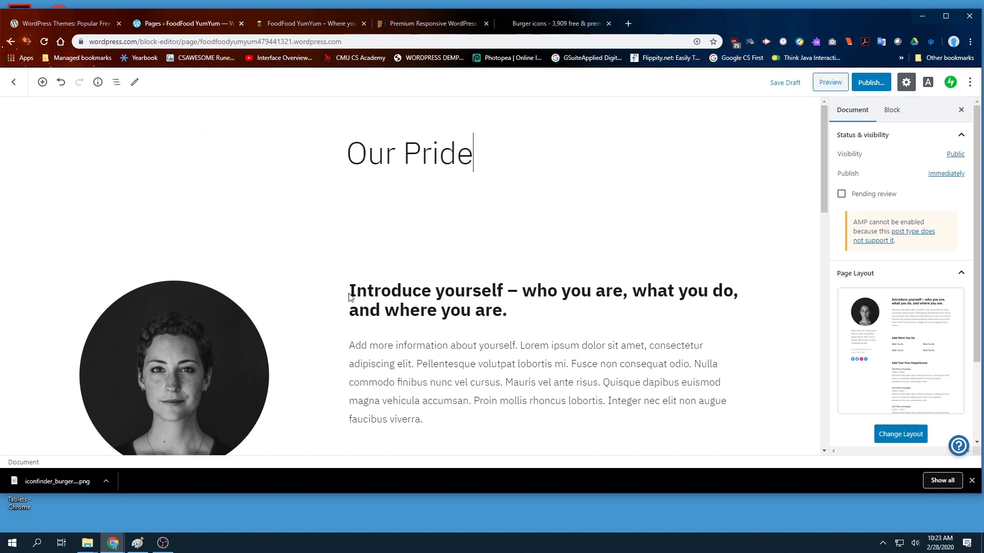
Step: Replace the introductory heading beside the portrait with "Best Food on the Planet"
{"action": "left_click", "coordinate": [406, 302]}
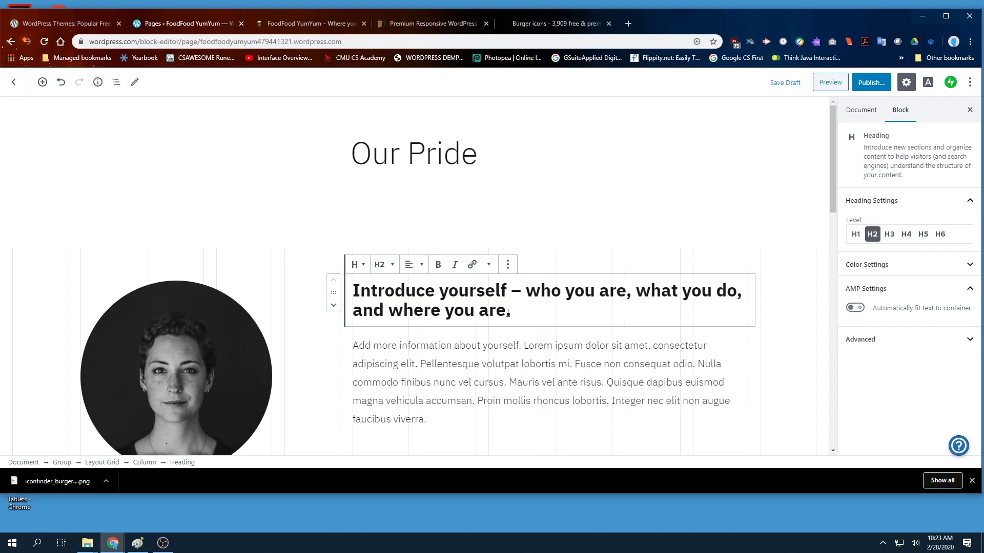
{"action": "scroll", "coordinate": [508, 313], "scroll_direction": "down", "scroll_amount": 1}
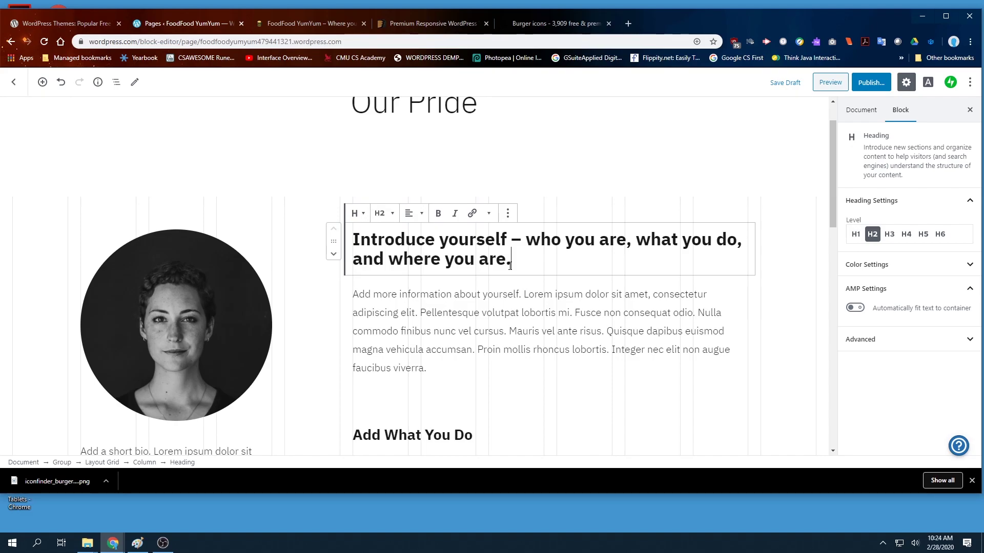
{"action": "left_click_drag", "start_coordinate": [510, 265], "coordinate": [354, 241]}
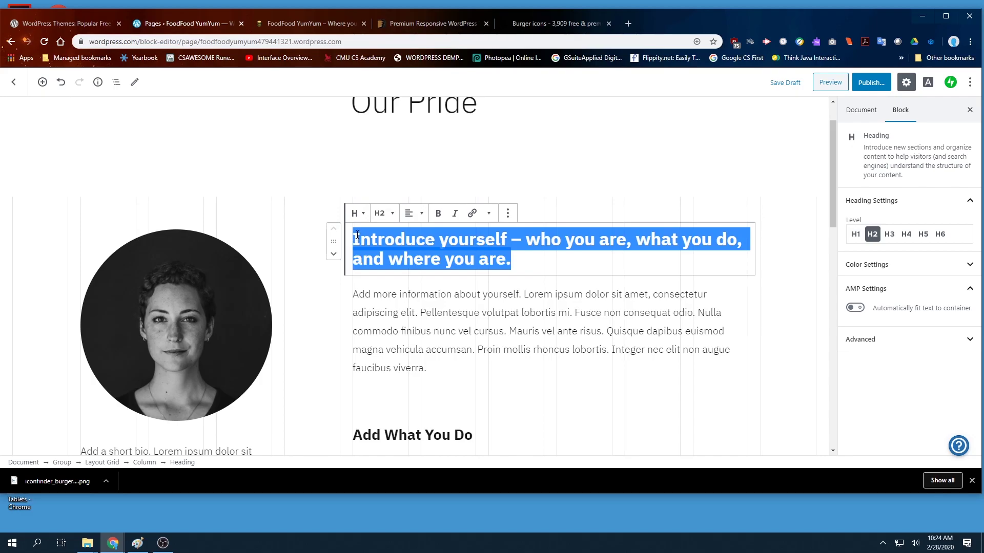
{"action": "type", "text": "Best Food "}
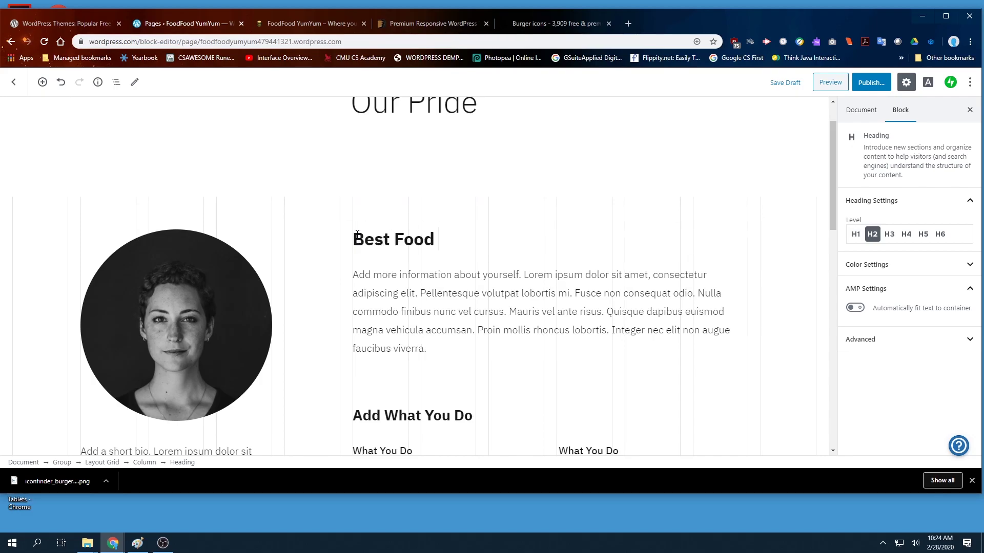
{"action": "type", "text": "on the Pla"}
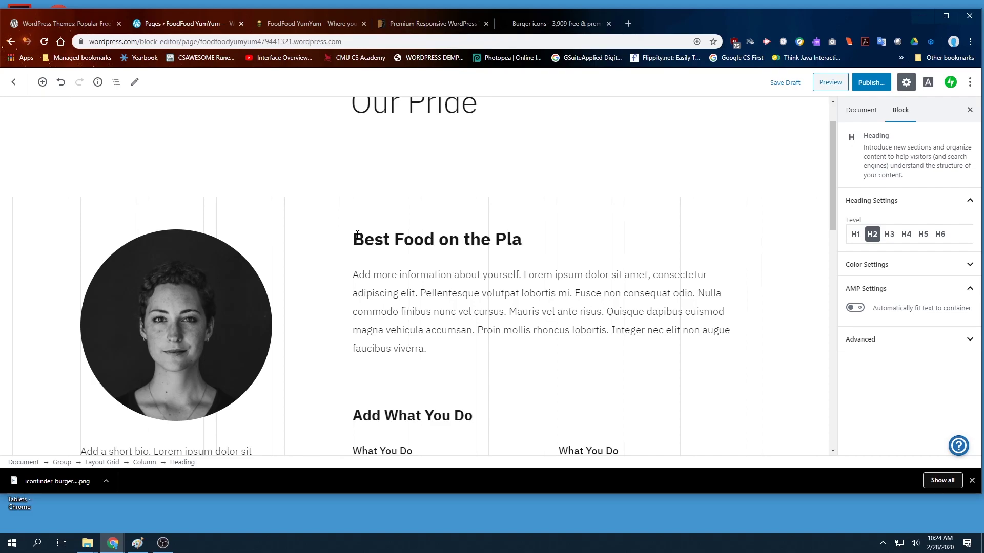
{"action": "type", "text": "net"}
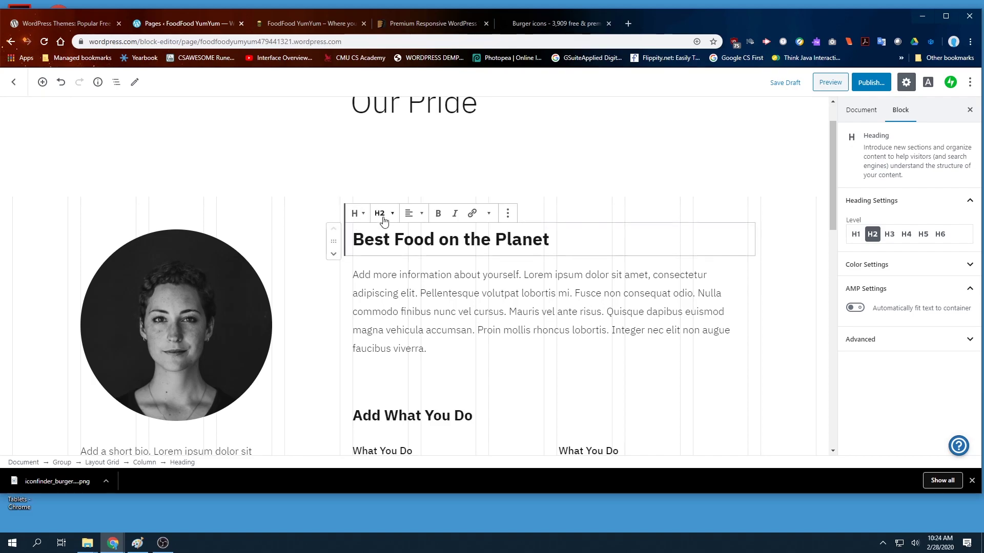
Step: Replace the placeholder paragraph under the introductory heading with "We take pride in our food......"
{"action": "left_click", "coordinate": [372, 277]}
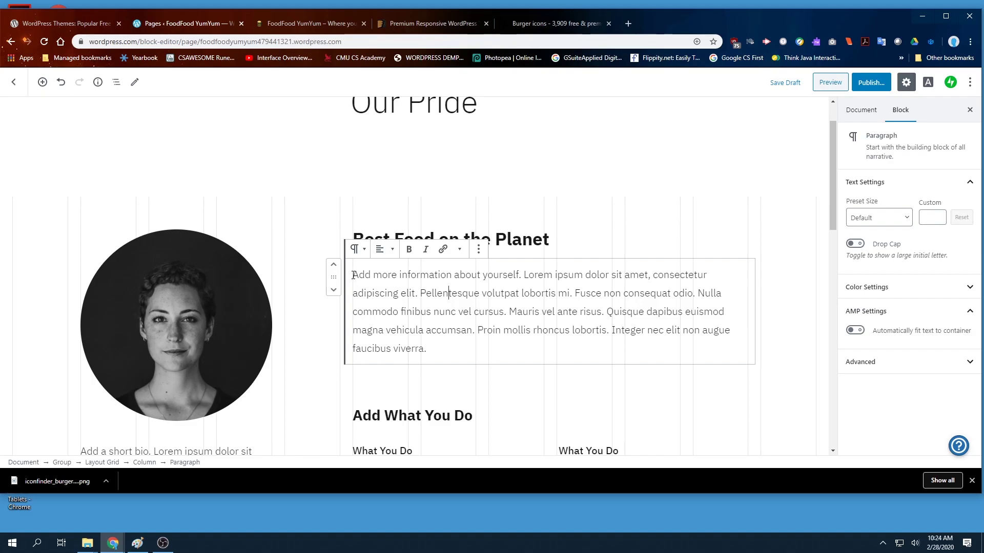
{"action": "left_click_drag", "start_coordinate": [353, 276], "coordinate": [426, 349]}
{"action": "scroll", "coordinate": [428, 346], "scroll_direction": "down", "scroll_amount": 1}
{"action": "type", "text": "We take p"}
{"action": "type", "text": "rind in o"}
{"action": "key", "text": "BackSpace"}
{"action": "key", "text": "BackSpace"}
{"action": "key", "text": "BackSpace"}
{"action": "key", "text": "BackSpace"}
{"action": "key", "text": "BackSpace"}
{"action": "key", "text": "BackSpace"}
{"action": "key", "text": "BackSpace"}
{"action": "type", "text": "de in our "}
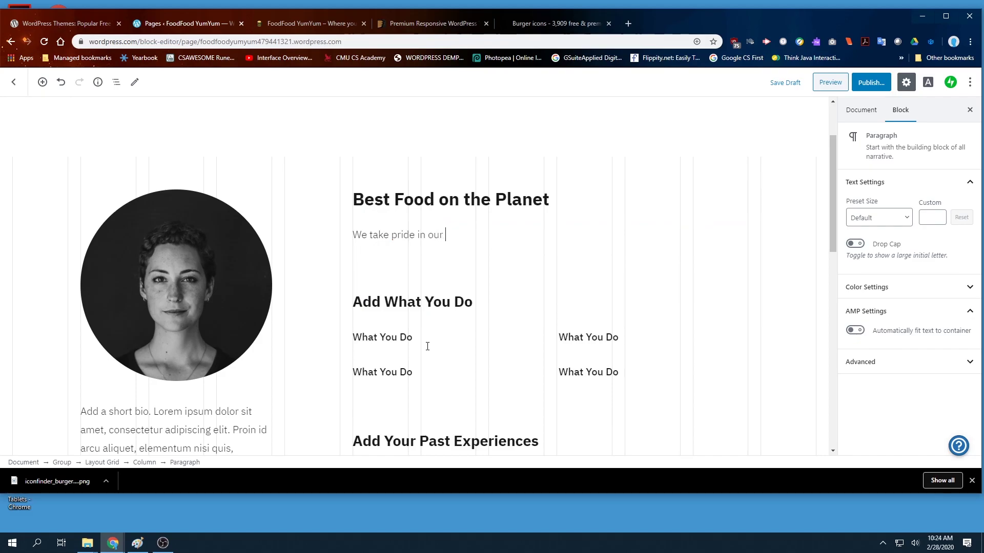
{"action": "type", "text": "food......"}
Step: Replace the two "What You Do" entries in the first column with "Pizzas" and "Grinders"
{"action": "triple_click", "coordinate": [392, 337]}
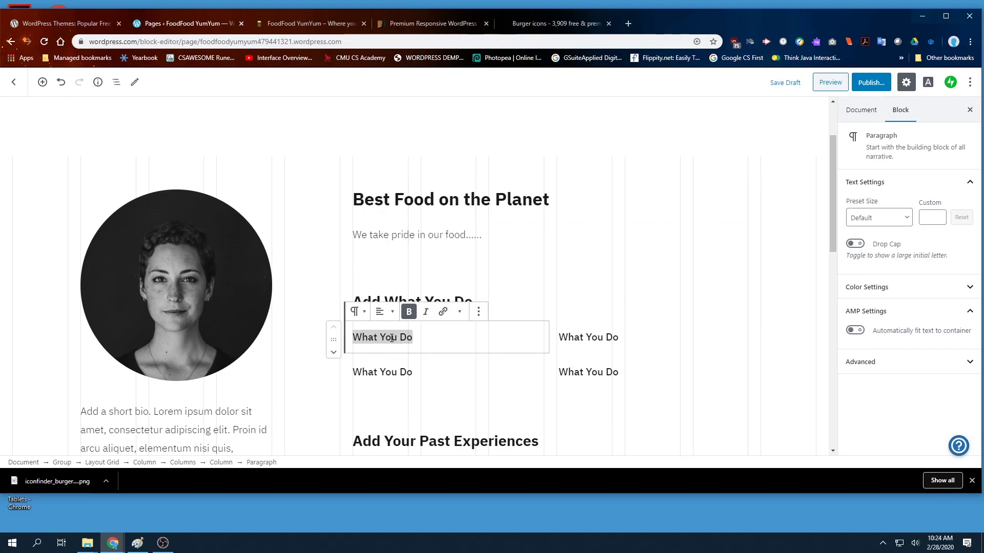
{"action": "scroll", "coordinate": [391, 337], "scroll_direction": "down", "scroll_amount": 2}
{"action": "type", "text": "Pizzas"}
{"action": "triple_click", "coordinate": [378, 269]}
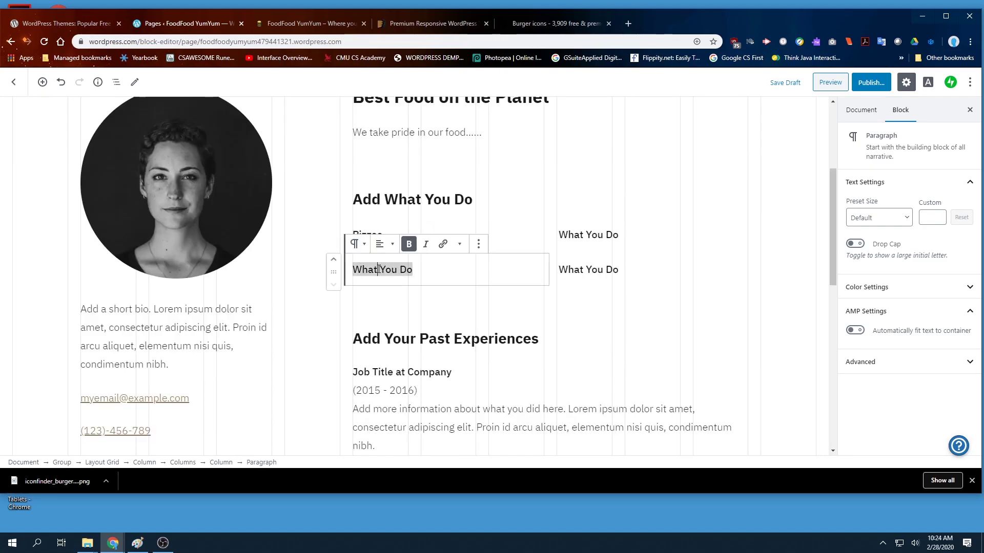
{"action": "scroll", "coordinate": [378, 270], "scroll_direction": "down", "scroll_amount": 1}
{"action": "type", "text": "Grinder"}
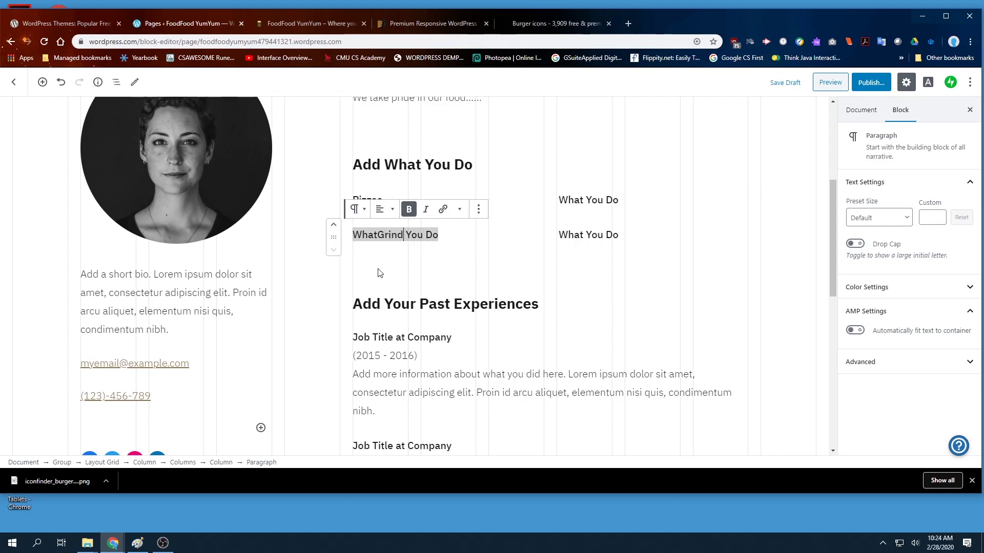
{"action": "left_click_drag", "start_coordinate": [449, 235], "coordinate": [351, 235]}
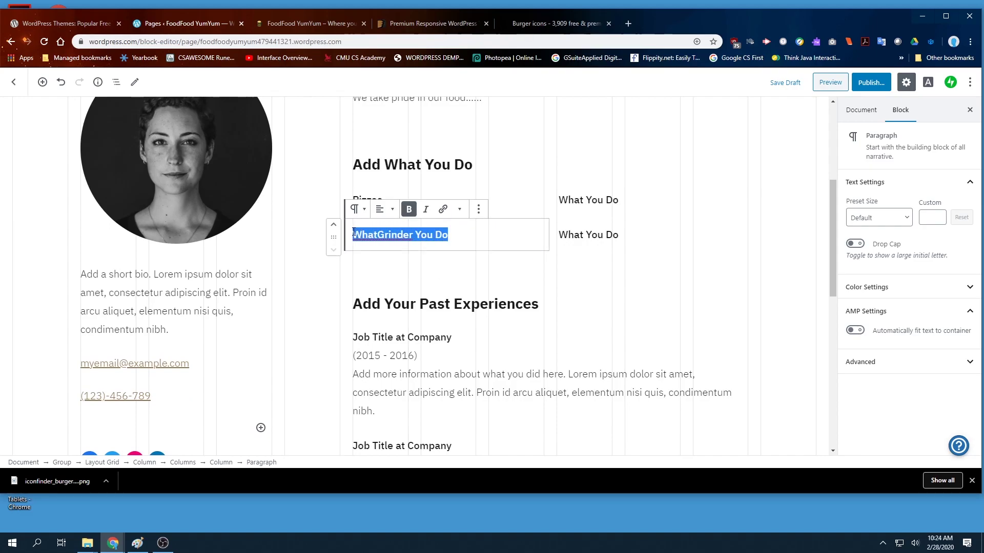
{"action": "type", "text": "Grinders"}
Step: Replace the second column's upper "What You Do" entry with "Organic" and enter "Friendly Service" in the lower one
{"action": "triple_click", "coordinate": [609, 204]}
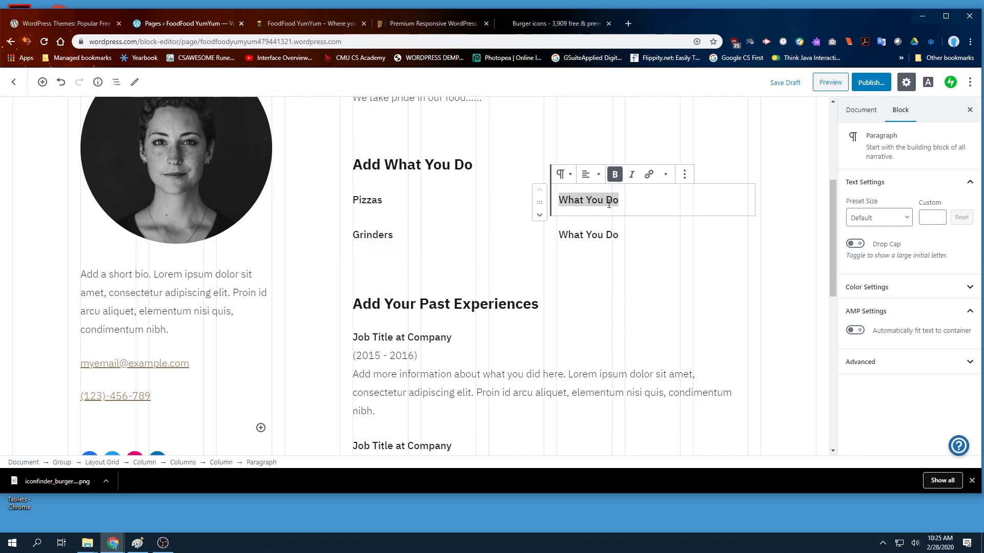
{"action": "scroll", "coordinate": [609, 204], "scroll_direction": "up", "scroll_amount": 1}
{"action": "type", "text": "Organic"}
{"action": "triple_click", "coordinate": [587, 274]}
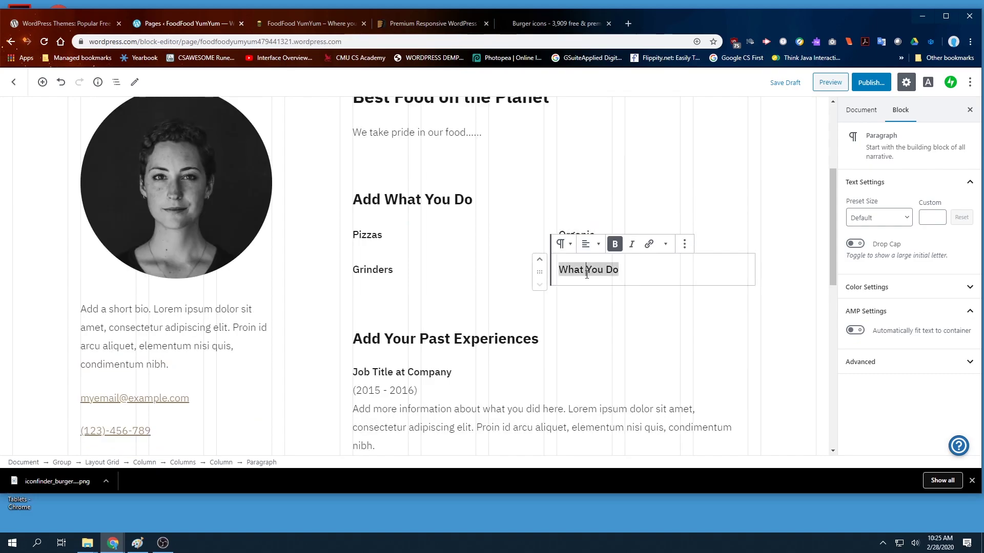
{"action": "scroll", "coordinate": [586, 274], "scroll_direction": "down", "scroll_amount": 1}
{"action": "type", "text": "Friendl"}
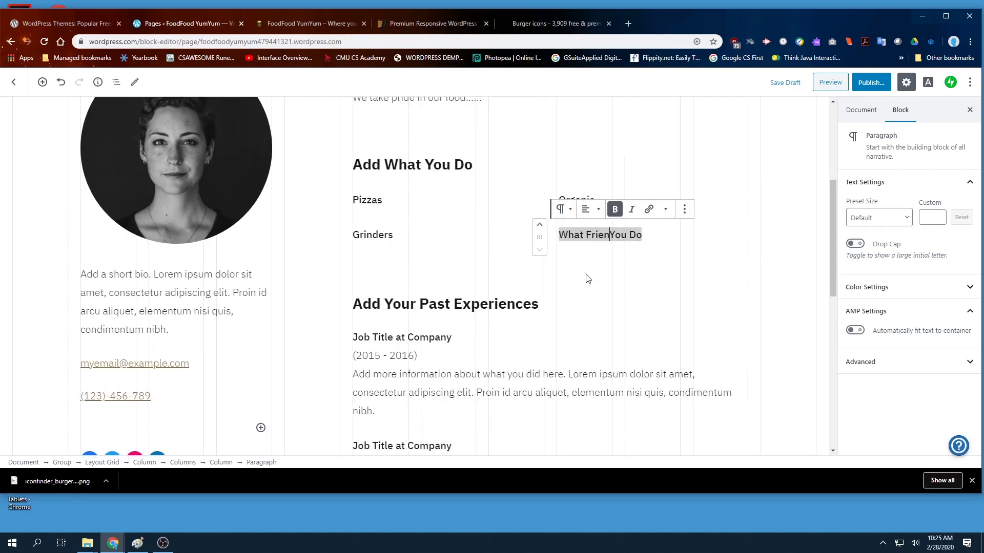
{"action": "type", "text": "y Service"}
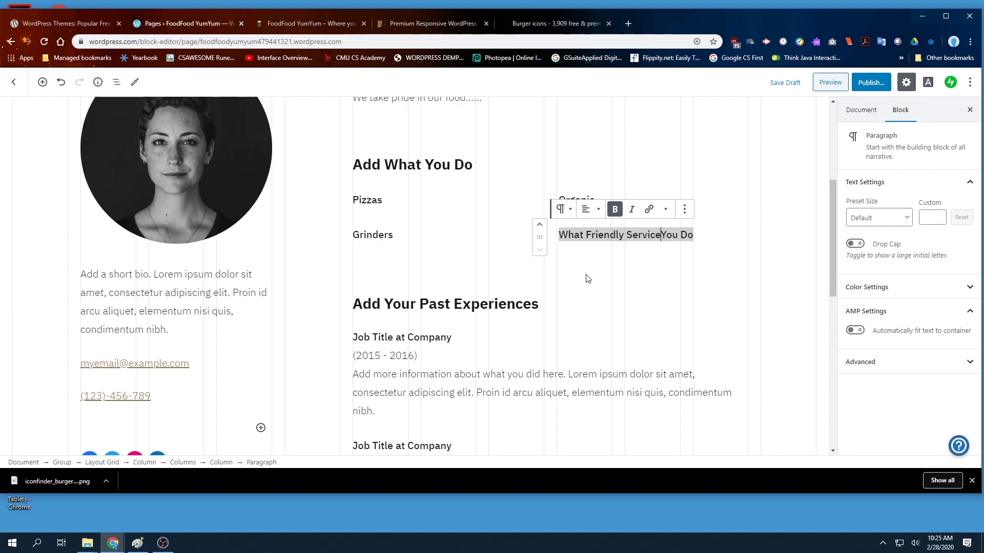
Step: Replace the "Add What You Do" heading with "What we provide"
{"action": "left_click", "coordinate": [471, 168]}
{"action": "left_click_drag", "start_coordinate": [477, 164], "coordinate": [356, 160]}
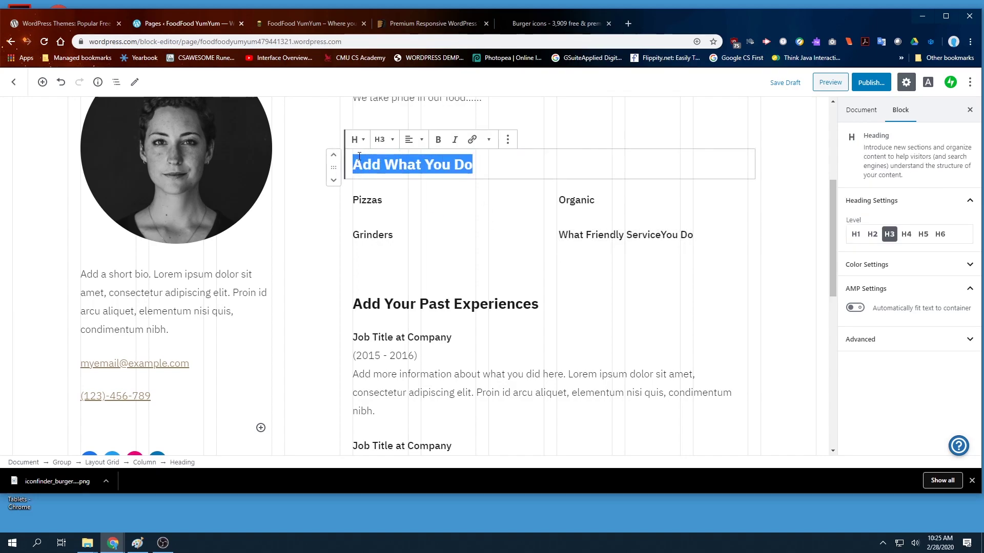
{"action": "scroll", "coordinate": [359, 157], "scroll_direction": "up", "scroll_amount": 1}
{"action": "type", "text": "What "}
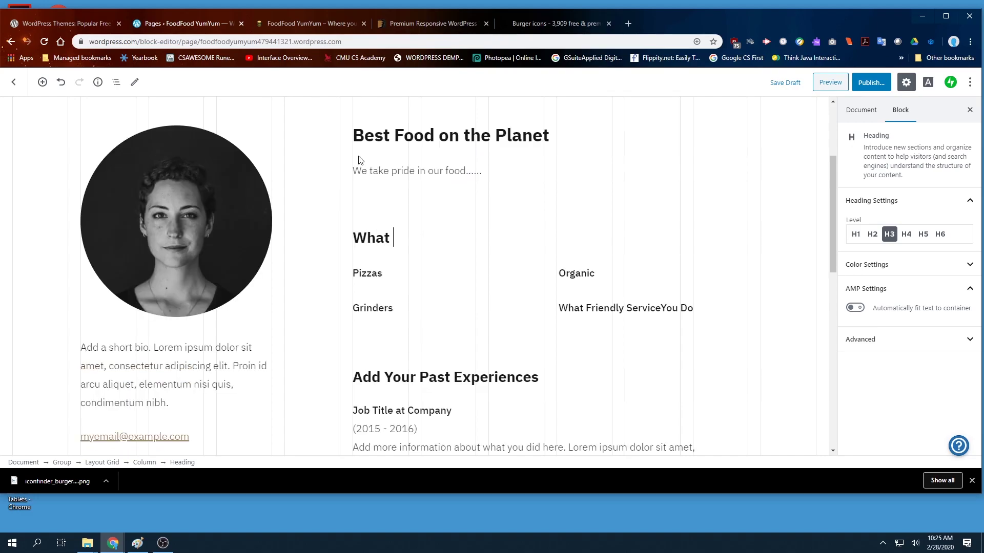
{"action": "type", "text": "we provide"}
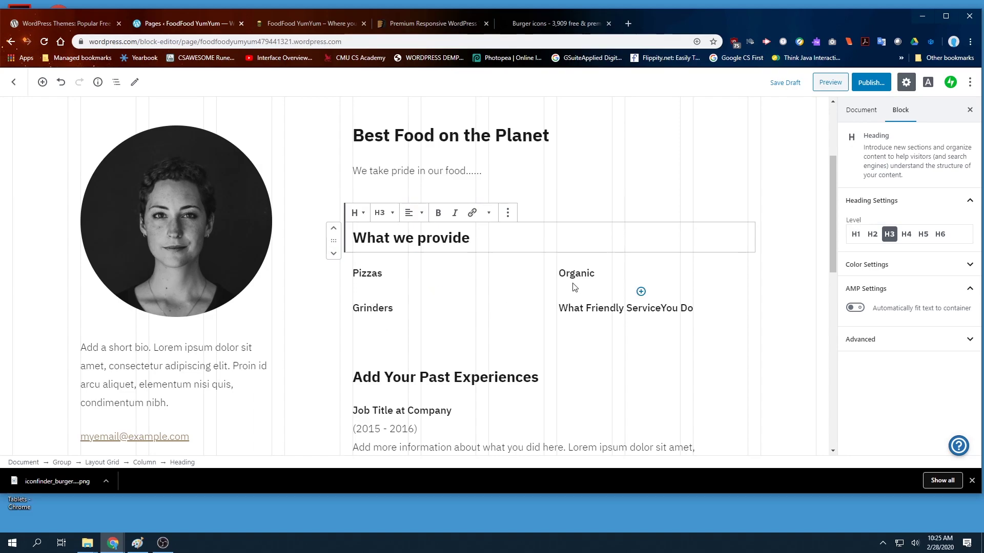
Step: Add the word "All" in front of the "Organic" entry
{"action": "left_click", "coordinate": [563, 272]}
{"action": "scroll", "coordinate": [562, 272], "scroll_direction": "down", "scroll_amount": 1}
{"action": "type", "text": "All"}
{"action": "triple_click", "coordinate": [587, 270]}
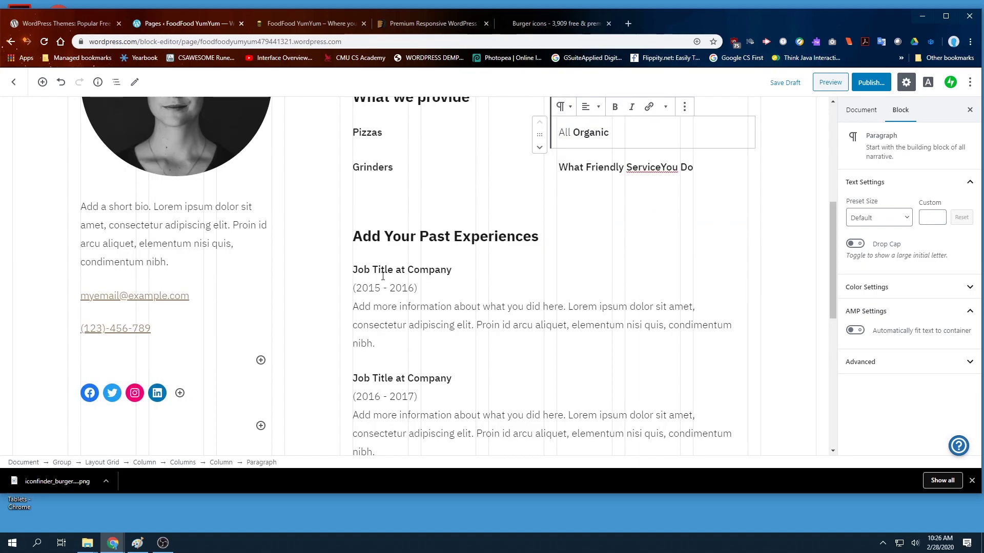
{"action": "left_click_drag", "start_coordinate": [351, 270], "coordinate": [450, 272]}
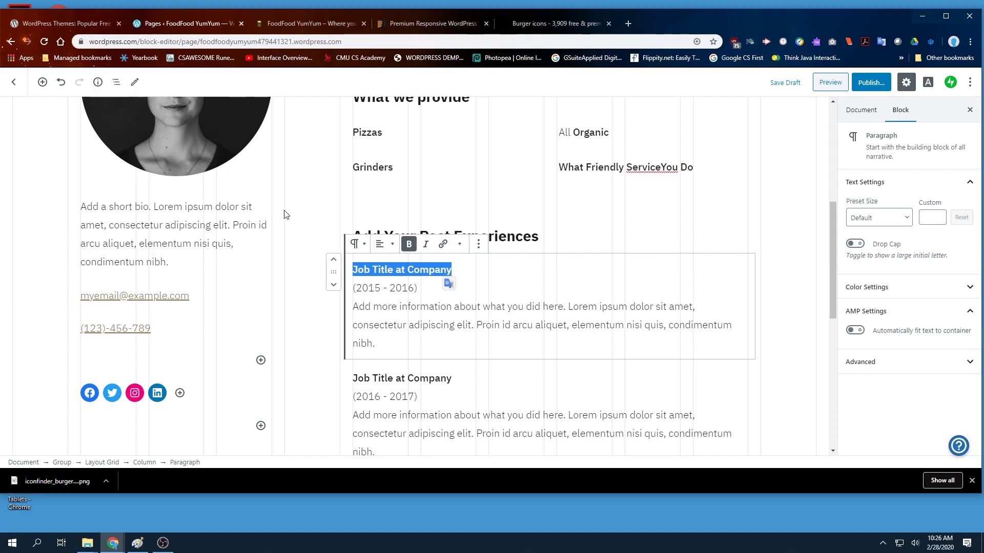
{"action": "scroll", "coordinate": [284, 213], "scroll_direction": "up", "scroll_amount": 6}
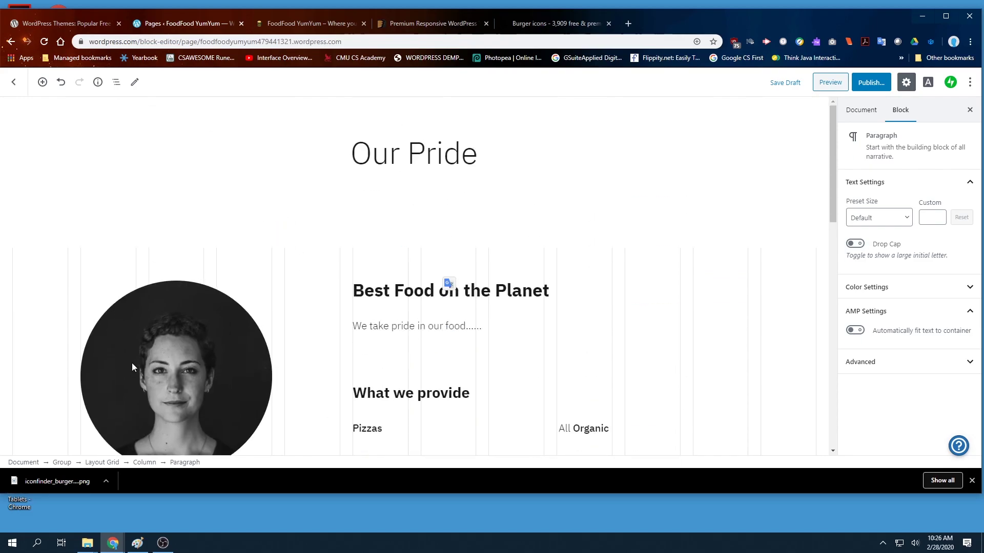
{"action": "scroll", "coordinate": [301, 253], "scroll_direction": "down", "scroll_amount": 4}
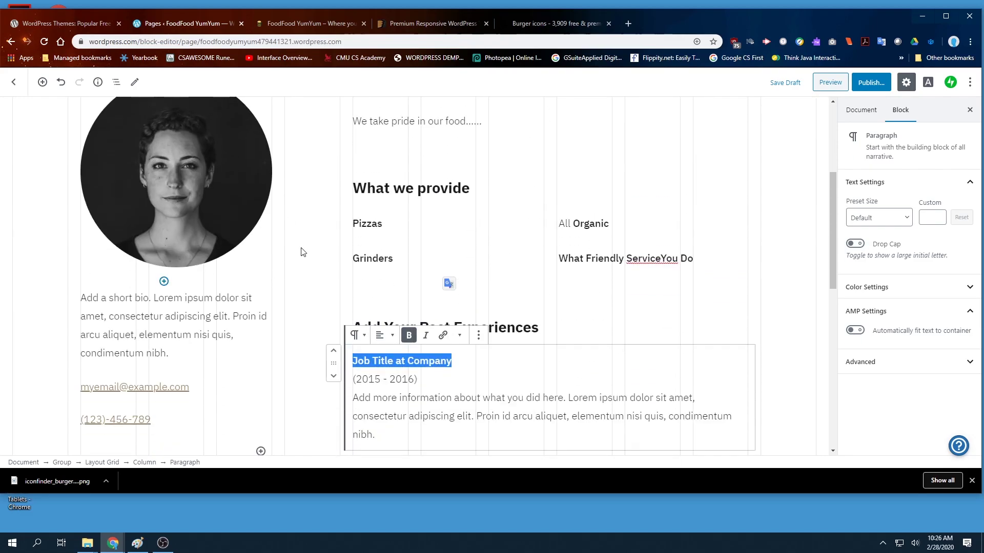
Step: Remove the 2016 - 2017 and 2017 - 2019 job blocks from the past experiences section
{"action": "scroll", "coordinate": [300, 252], "scroll_direction": "down", "scroll_amount": 3}
{"action": "left_click", "coordinate": [389, 334]}
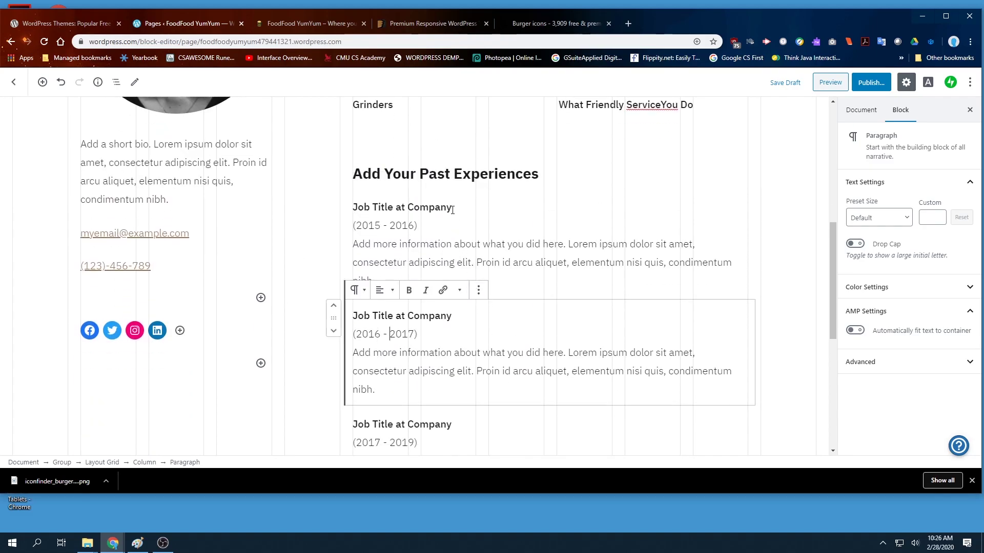
{"action": "left_click", "coordinate": [478, 290]}
{"action": "left_click", "coordinate": [498, 453]}
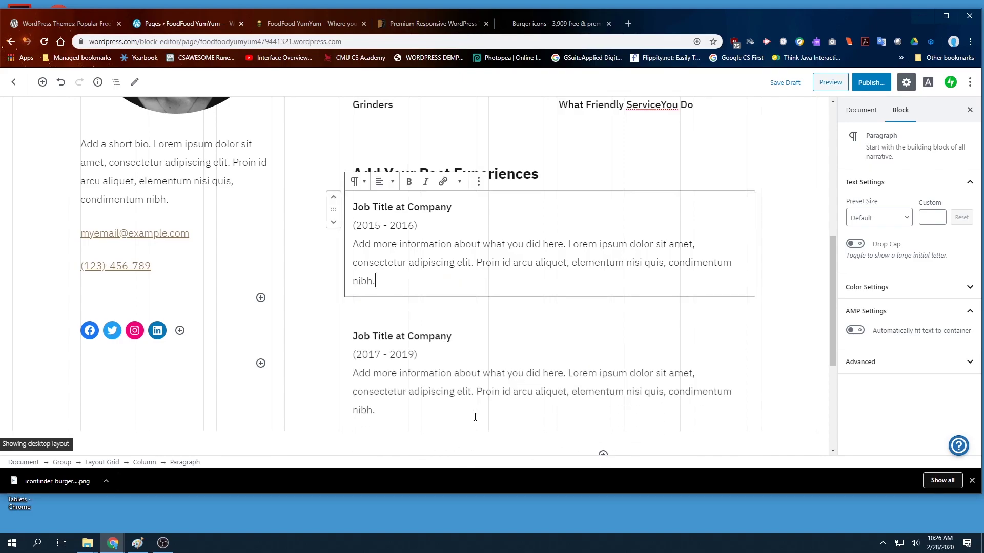
{"action": "left_click", "coordinate": [448, 316]}
{"action": "left_click", "coordinate": [479, 290]}
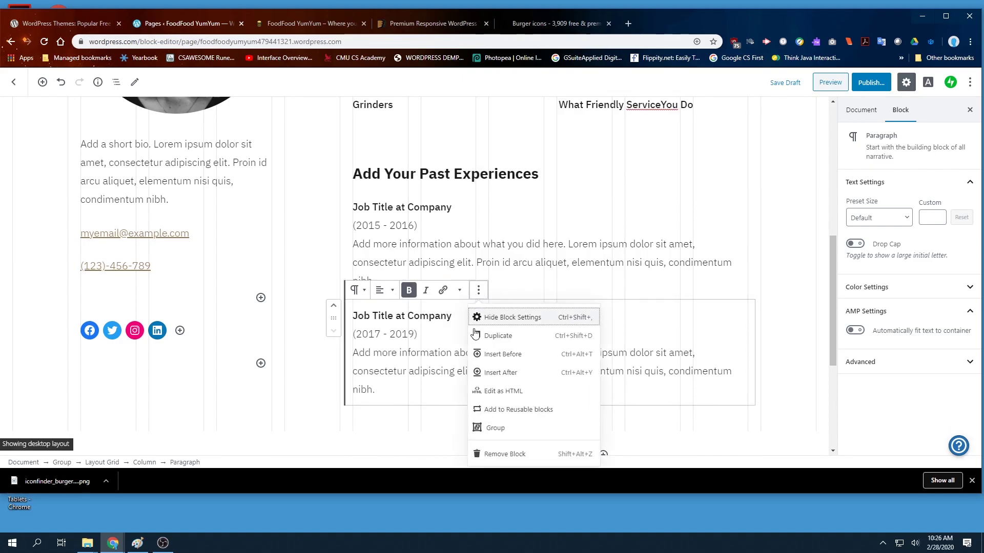
{"action": "left_click", "coordinate": [484, 453]}
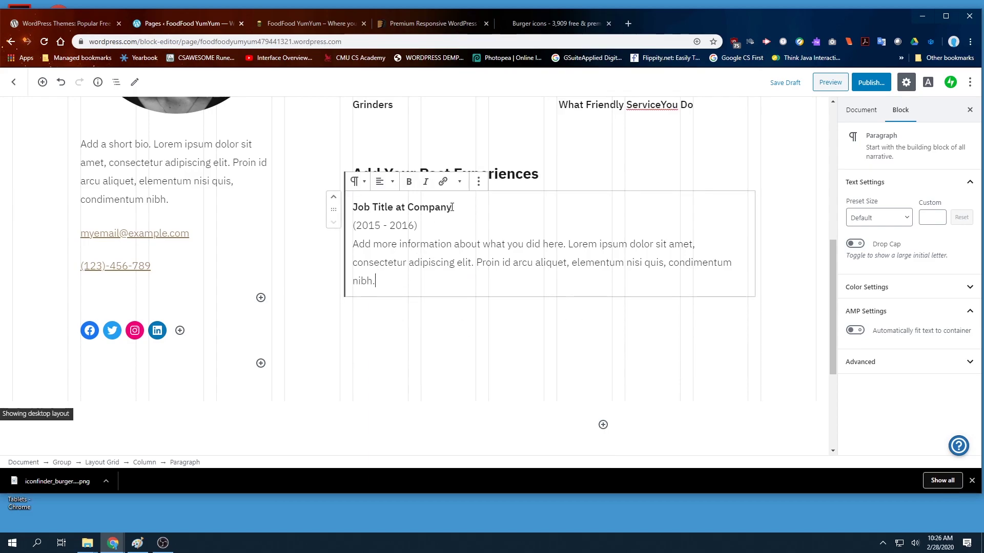
{"action": "left_click_drag", "start_coordinate": [452, 207], "coordinate": [364, 207]}
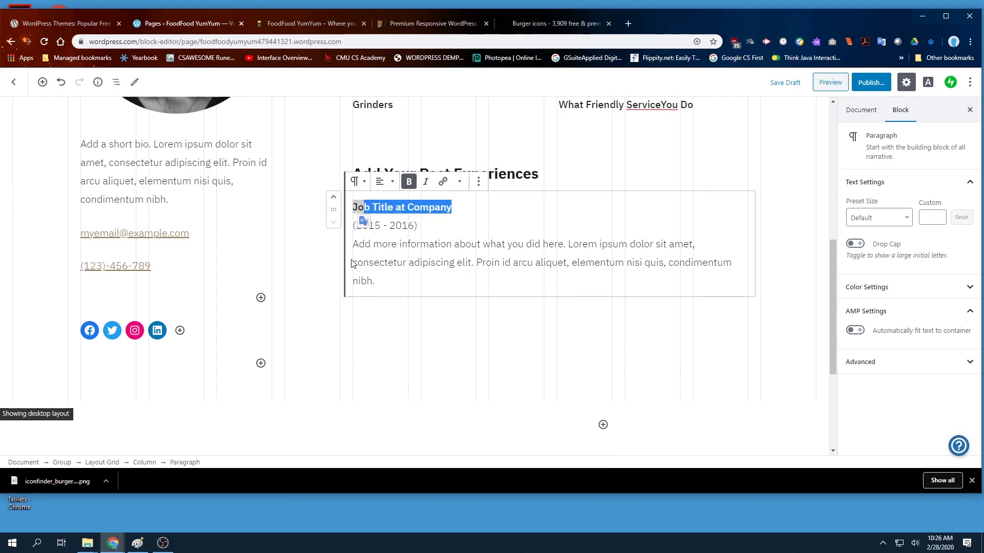
{"action": "left_click_drag", "start_coordinate": [356, 247], "coordinate": [397, 286]}
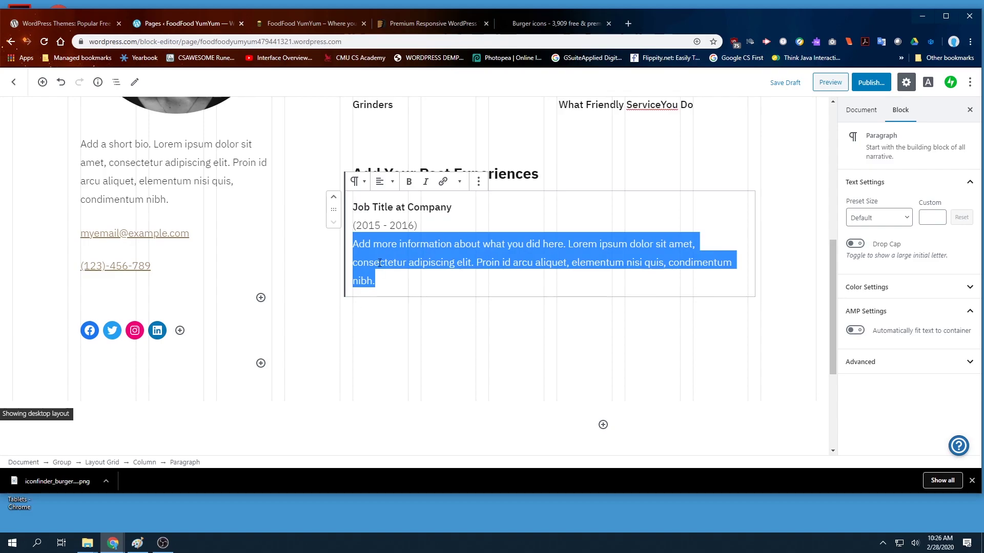
Step: Replace the circular portrait image with the lemon in sunglasses picture from the media library
{"action": "scroll", "coordinate": [256, 246], "scroll_direction": "up", "scroll_amount": 4}
{"action": "left_click", "coordinate": [206, 204]}
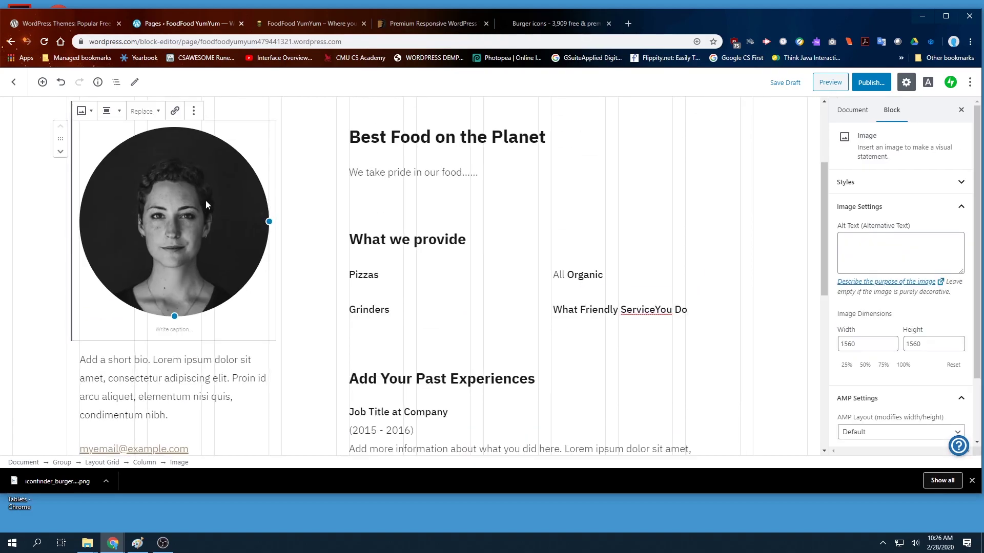
{"action": "left_click", "coordinate": [145, 111]}
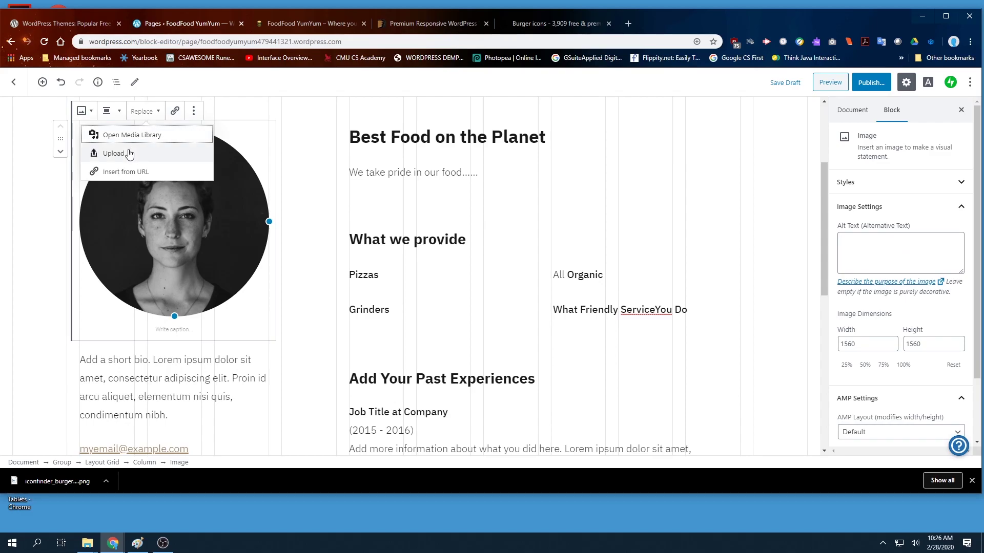
{"action": "left_click", "coordinate": [142, 143]}
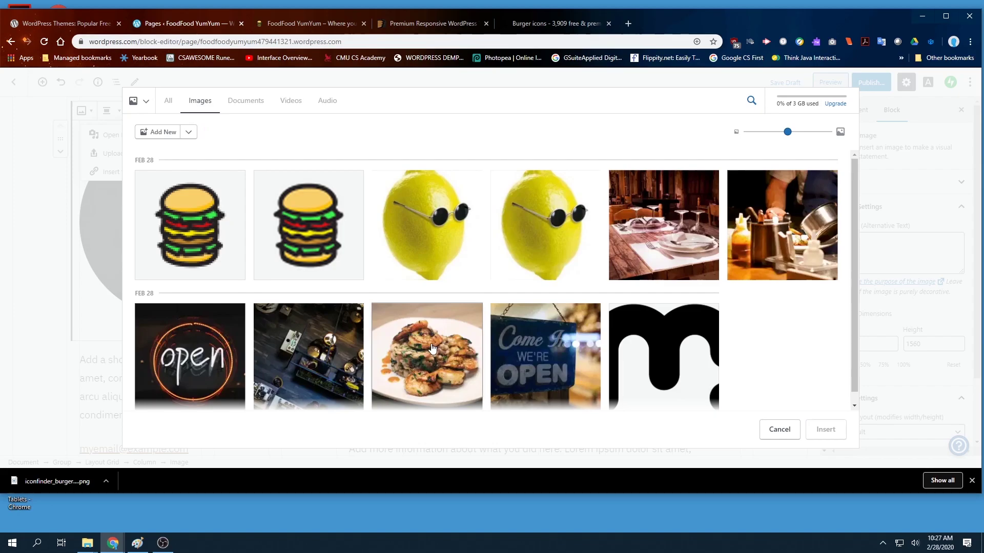
{"action": "left_click", "coordinate": [460, 246]}
{"action": "left_click", "coordinate": [460, 246]}
{"action": "left_click", "coordinate": [460, 246]}
{"action": "left_click", "coordinate": [825, 429]}
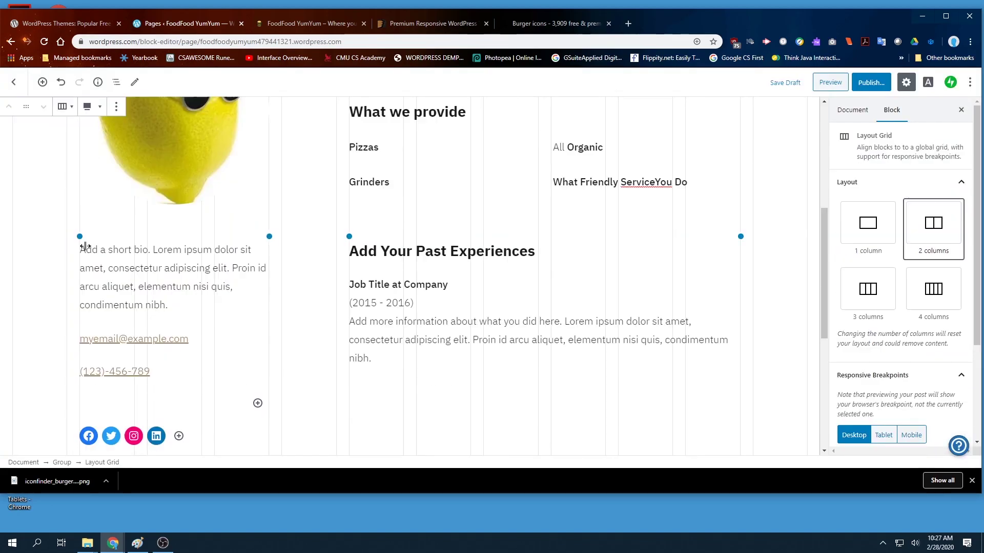
Step: Look over the edited layout with the new image and publish the page
{"action": "double_click", "coordinate": [165, 303]}
{"action": "left_click", "coordinate": [70, 258]}
{"action": "scroll", "coordinate": [127, 278], "scroll_direction": "up", "scroll_amount": 4}
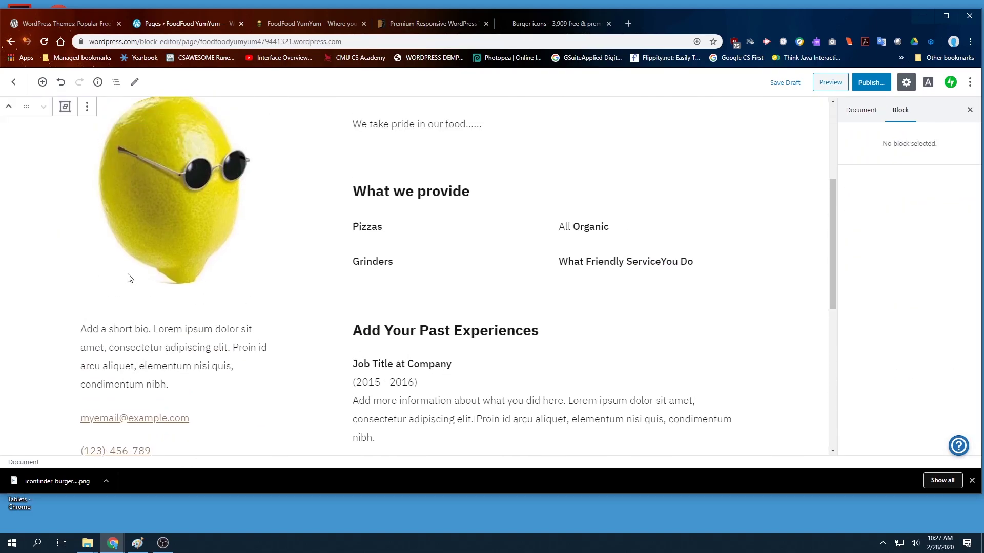
{"action": "scroll", "coordinate": [127, 279], "scroll_direction": "down", "scroll_amount": 2}
{"action": "left_click", "coordinate": [871, 82]}
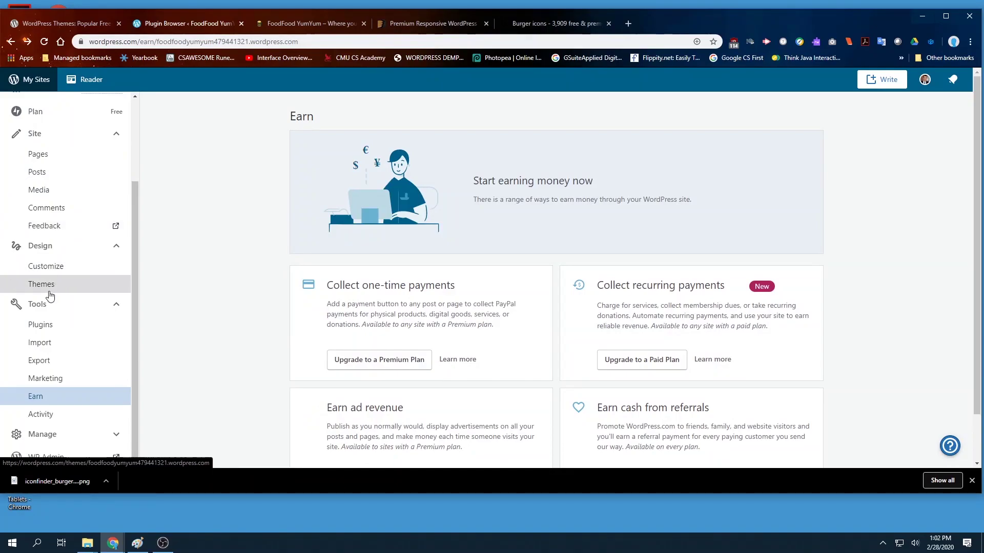
Step: Open the site customizer and add a Custom HTML widget to the footer
{"action": "left_click", "coordinate": [47, 268]}
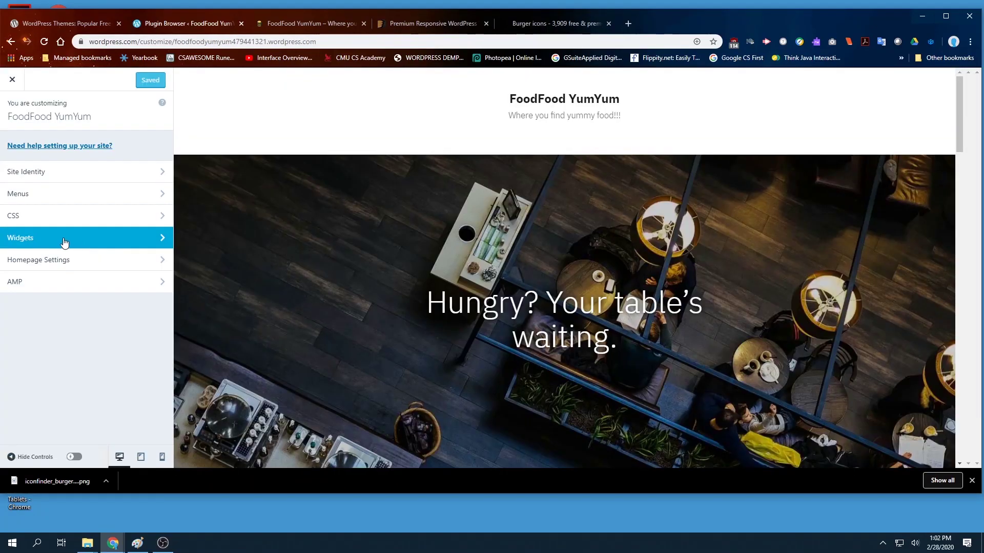
{"action": "left_click", "coordinate": [63, 239]}
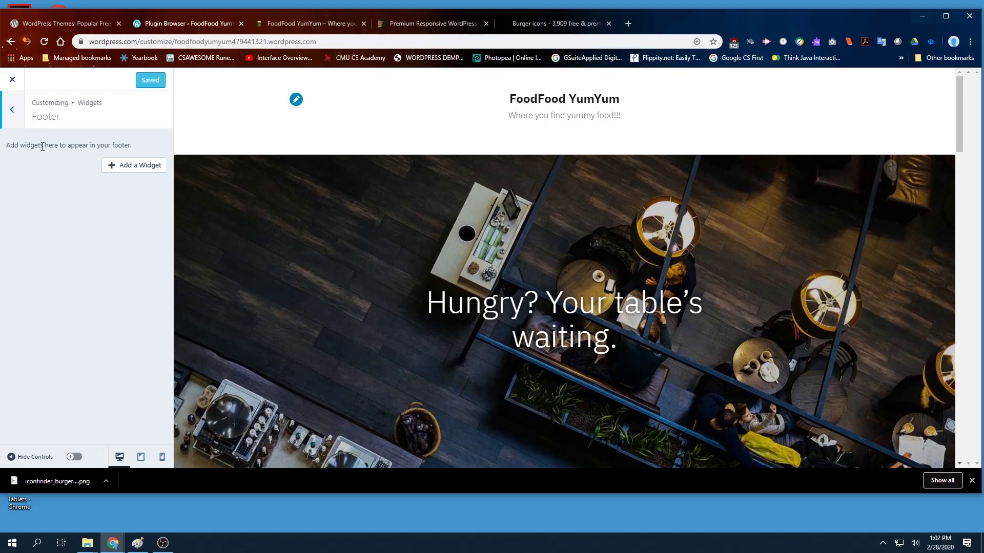
{"action": "scroll", "coordinate": [186, 278], "scroll_direction": "down", "scroll_amount": 4}
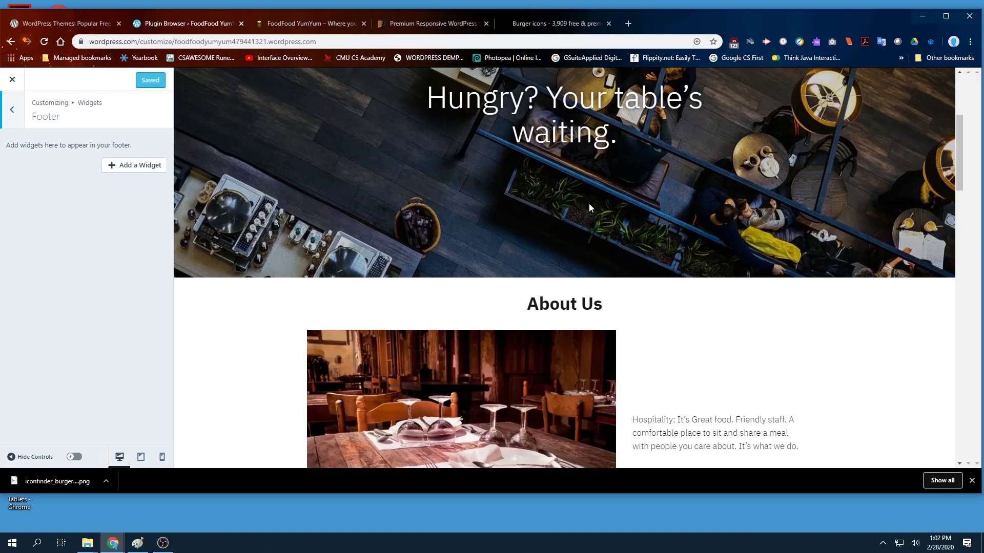
{"action": "left_click", "coordinate": [111, 169]}
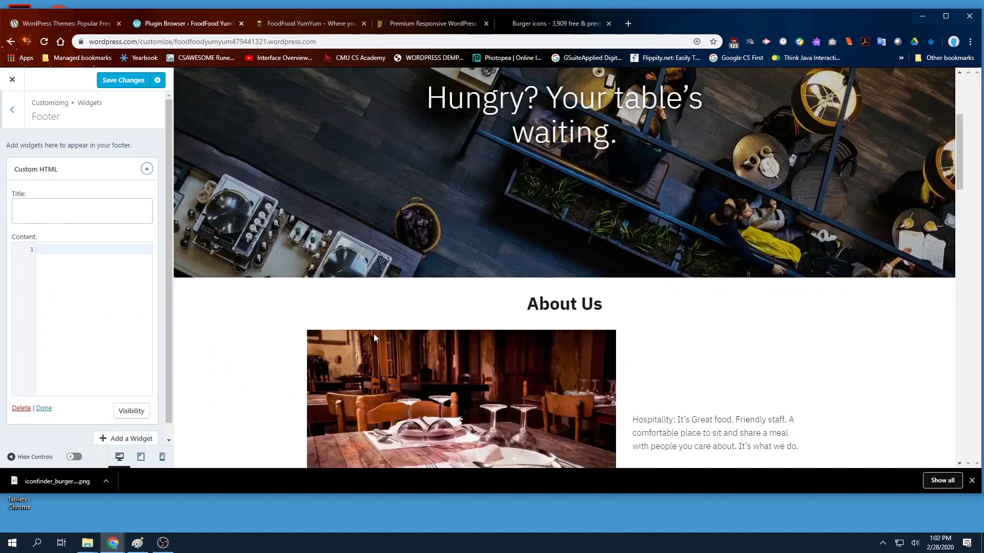
Step: Title the footer widget "Thing", enter an h1 heading reading "hi" as its HTML content, and finish editing it
{"action": "left_click", "coordinate": [46, 213]}
{"action": "type", "text": "Thing"}
{"action": "left_click", "coordinate": [61, 291]}
{"action": "type", "text": "<h1>"}
{"action": "key", "text": "Return"}
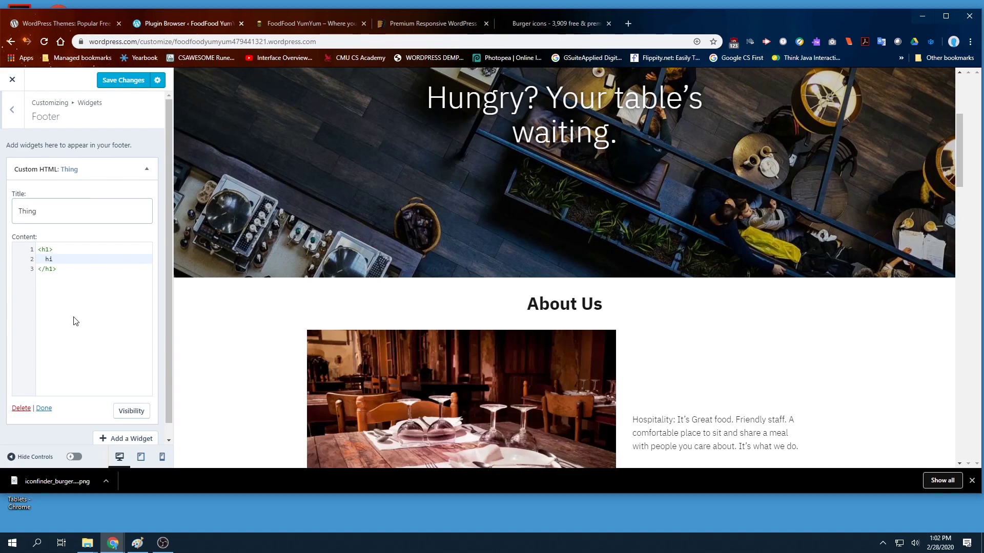
{"action": "left_click", "coordinate": [44, 409]}
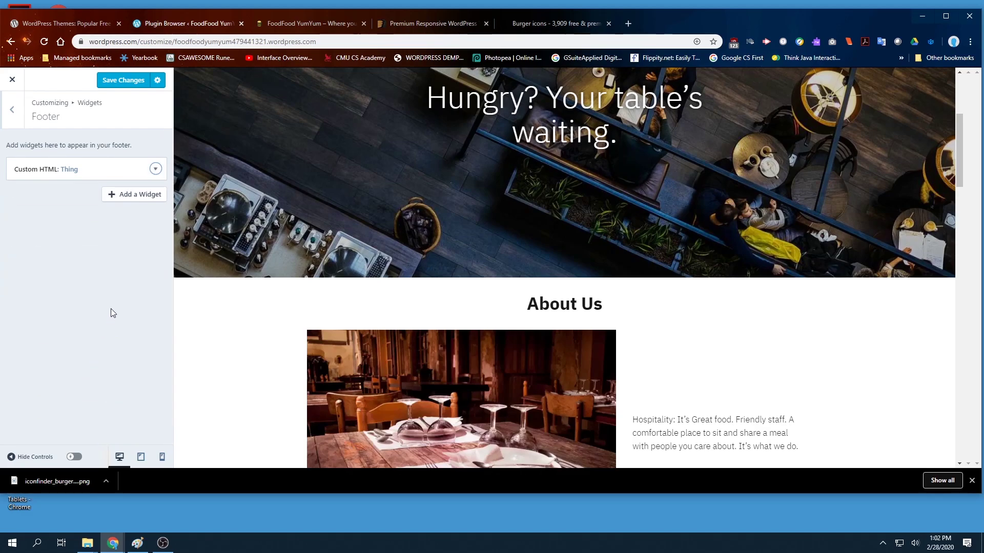
Step: Set the Thing widget's visibility rule to show if Page is Front page
{"action": "left_click", "coordinate": [155, 169]}
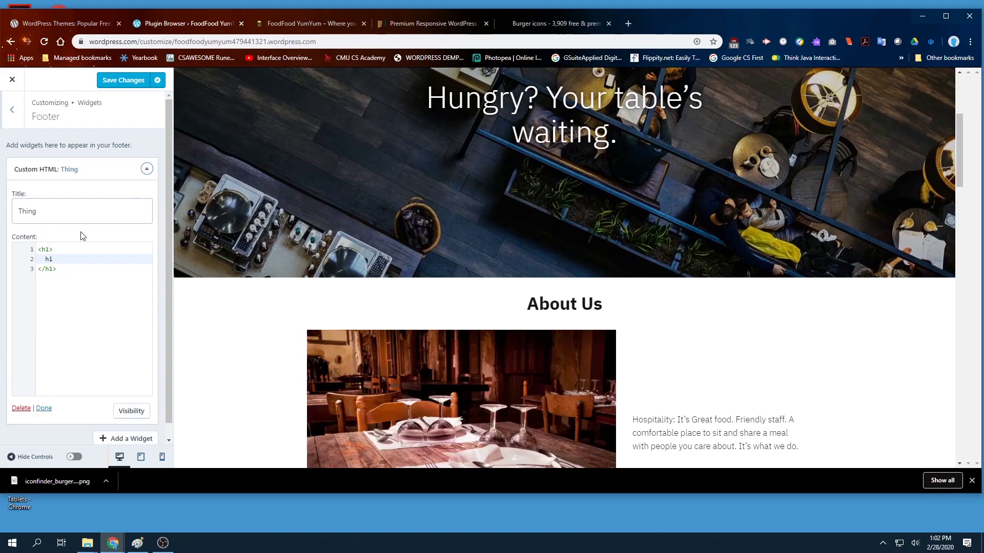
{"action": "left_click", "coordinate": [127, 411]}
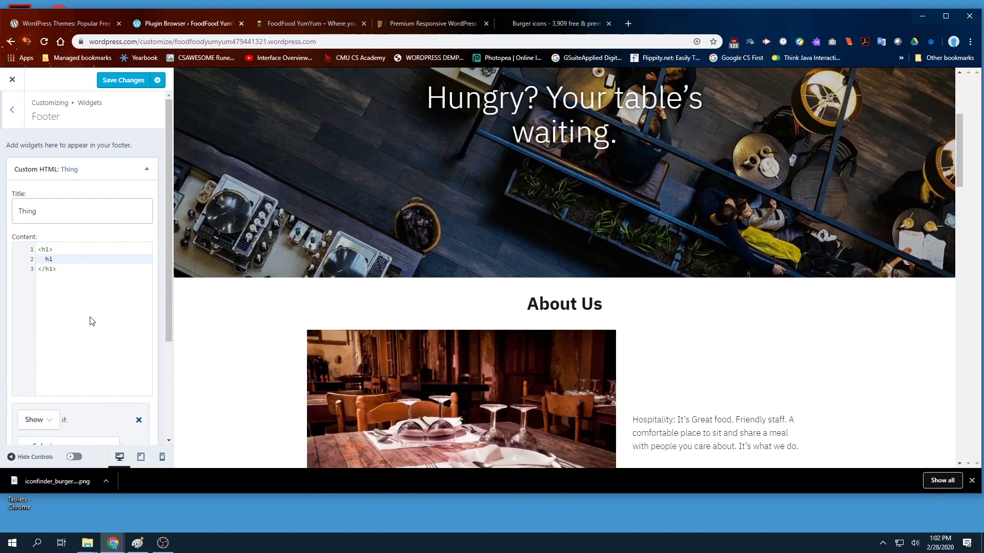
{"action": "scroll", "coordinate": [41, 420], "scroll_direction": "down", "scroll_amount": 3}
{"action": "left_click", "coordinate": [67, 308]}
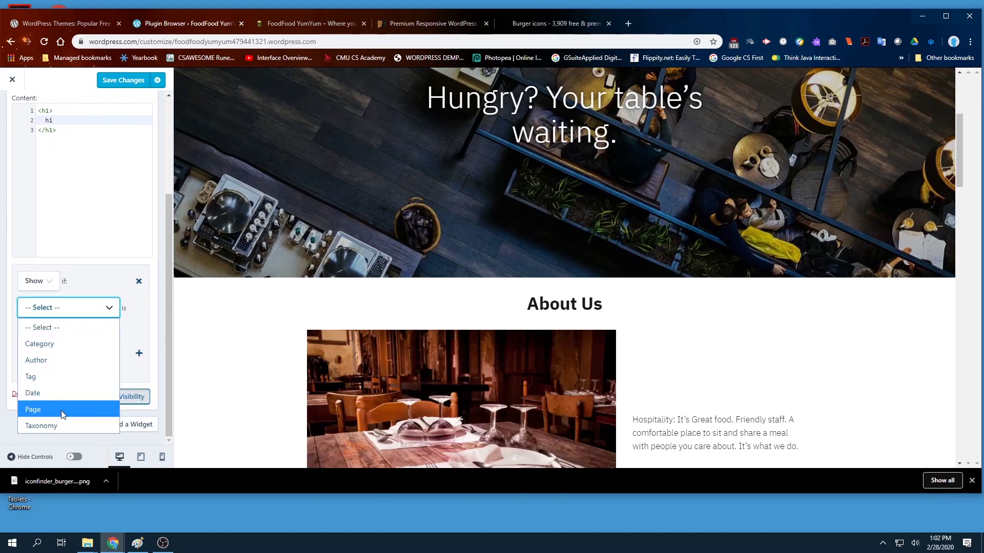
{"action": "left_click", "coordinate": [62, 415]}
{"action": "left_click", "coordinate": [69, 333]}
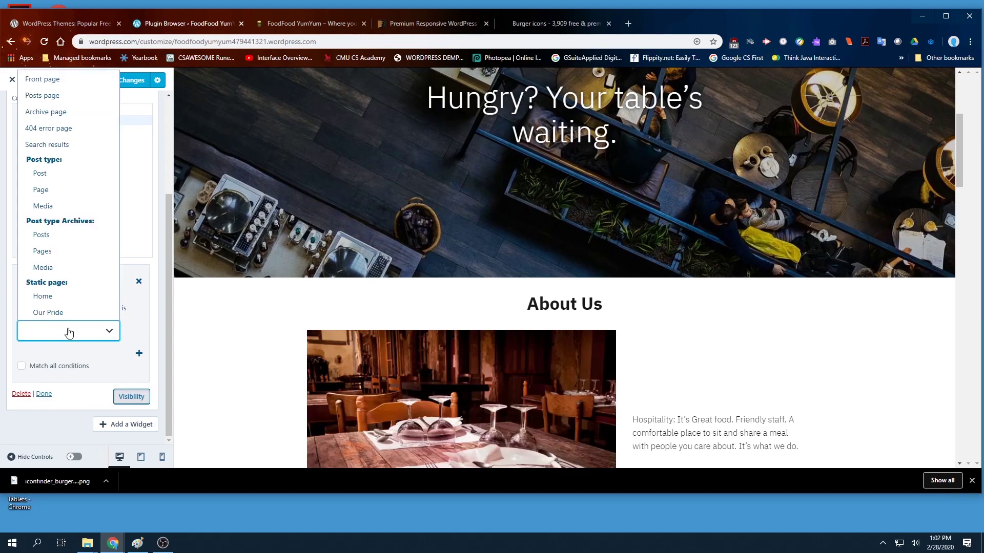
{"action": "left_click", "coordinate": [56, 191]}
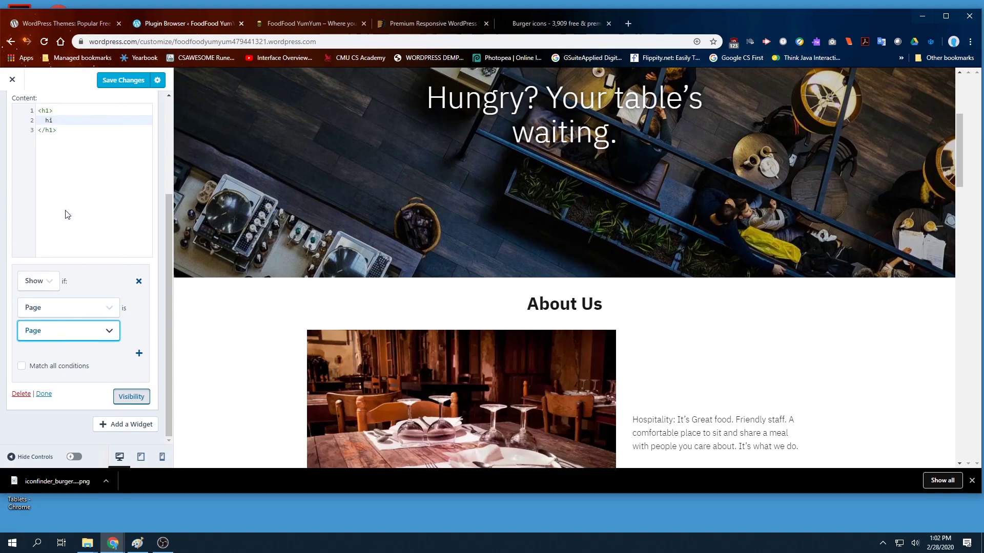
{"action": "left_click", "coordinate": [108, 334]}
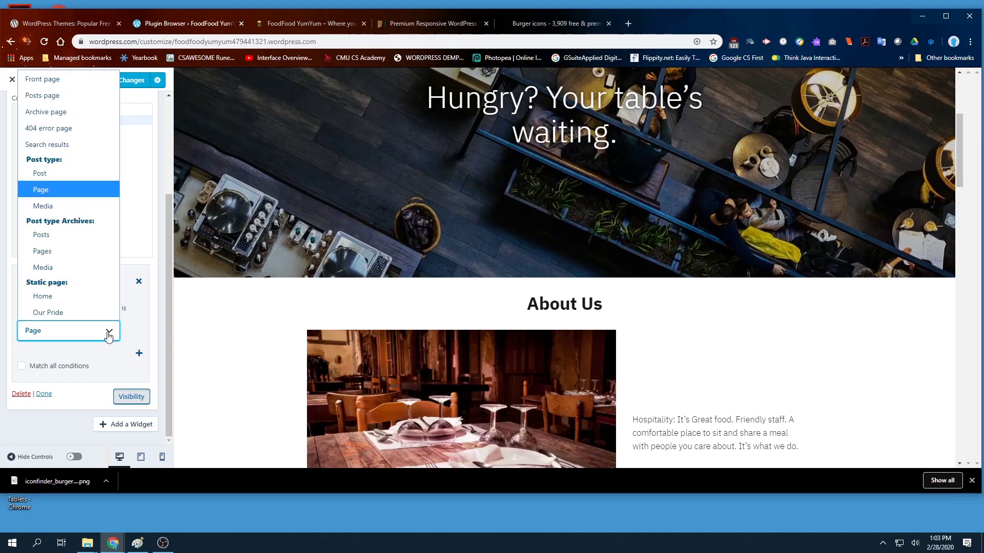
{"action": "left_click", "coordinate": [74, 82]}
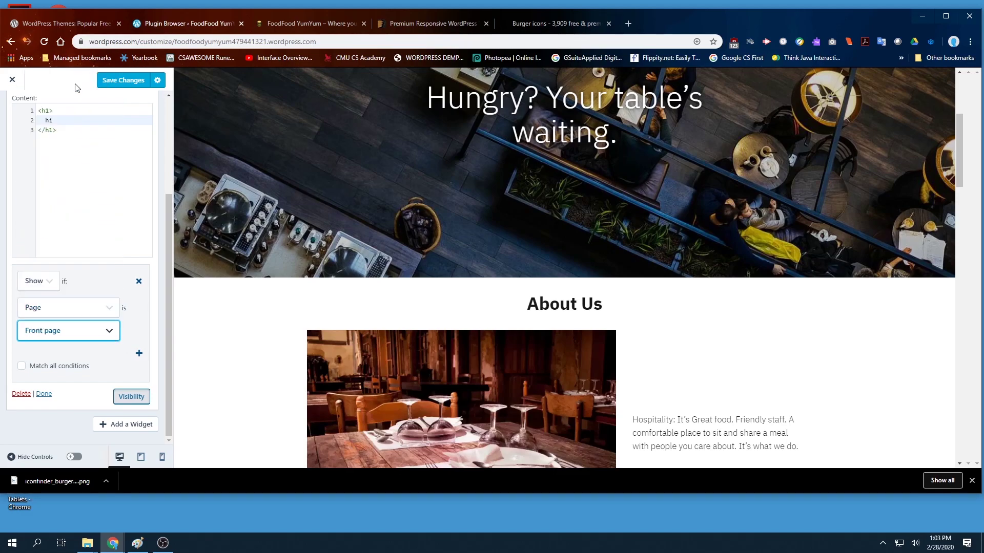
Step: Check the footer widget at the end of the page preview, save the changes and return to the main customizer options
{"action": "scroll", "coordinate": [598, 346], "scroll_direction": "down", "scroll_amount": 20}
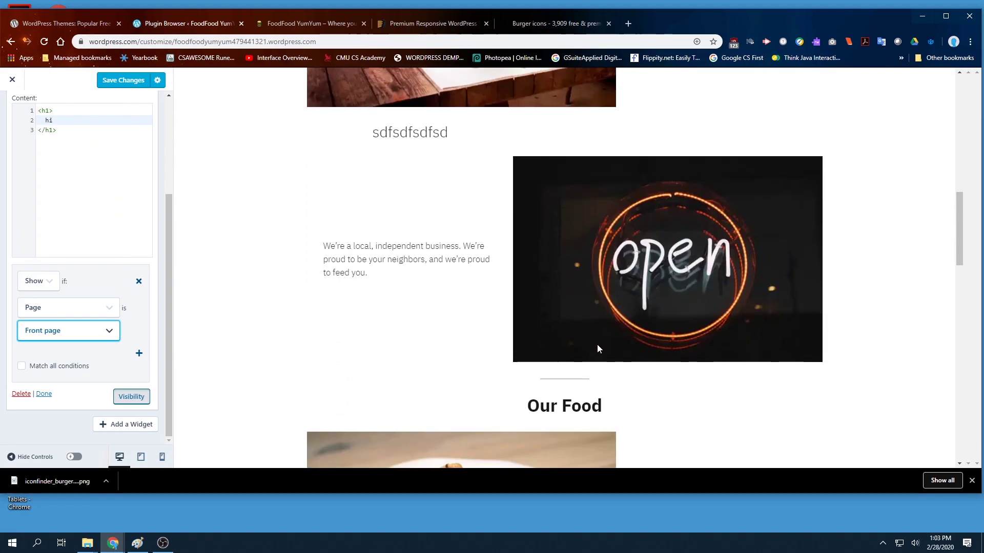
{"action": "scroll", "coordinate": [593, 347], "scroll_direction": "down", "scroll_amount": 9}
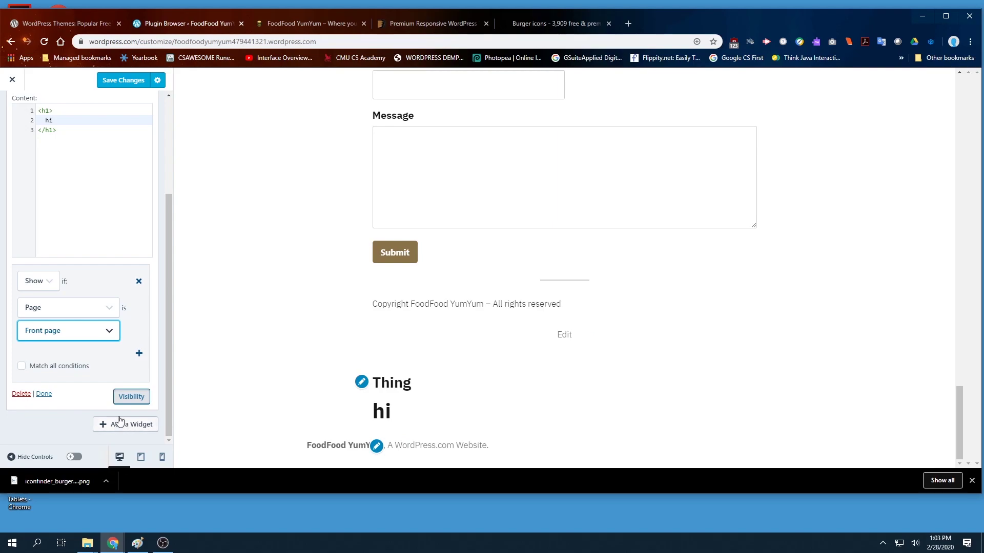
{"action": "left_click", "coordinate": [378, 384]}
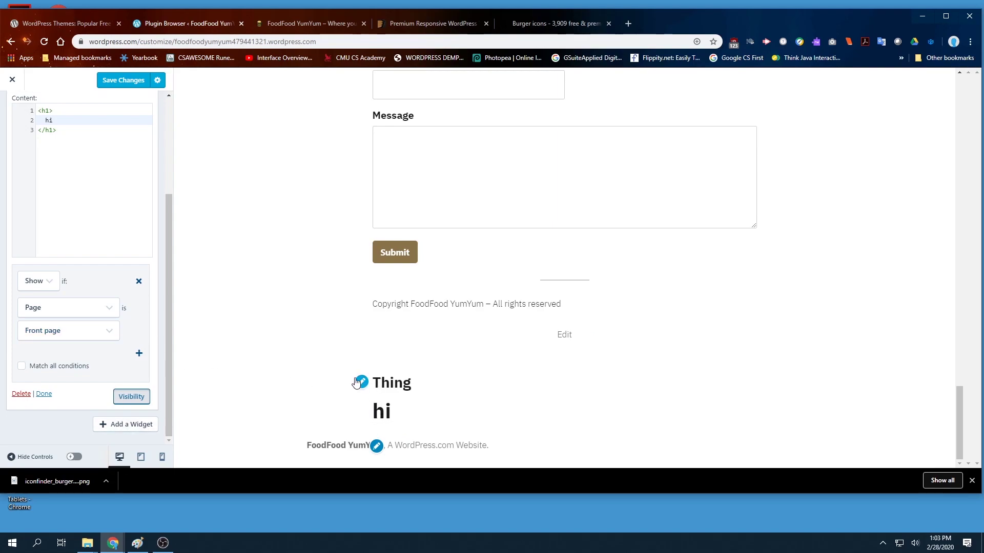
{"action": "key", "text": "ctrl+s"}
{"action": "left_click", "coordinate": [58, 232]}
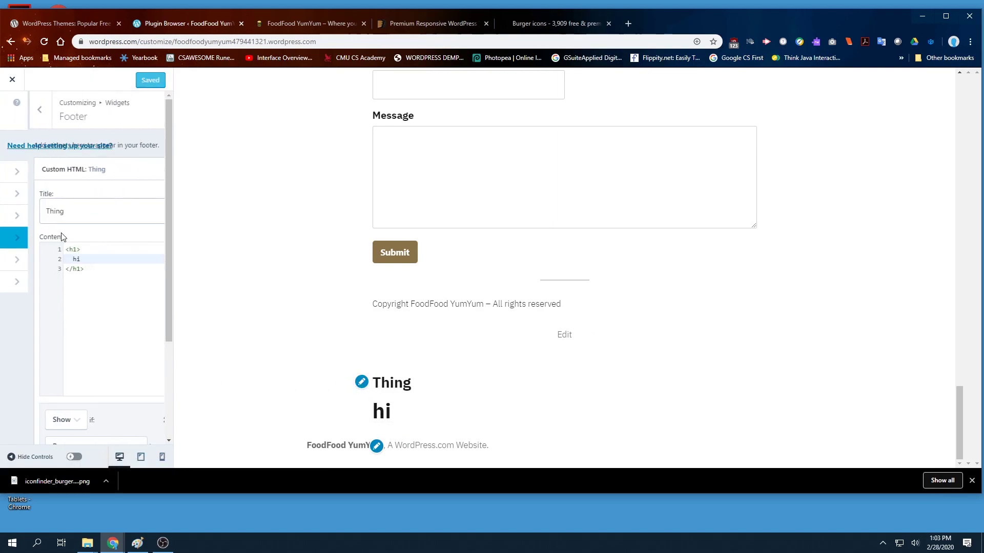
{"action": "left_click", "coordinate": [17, 115]}
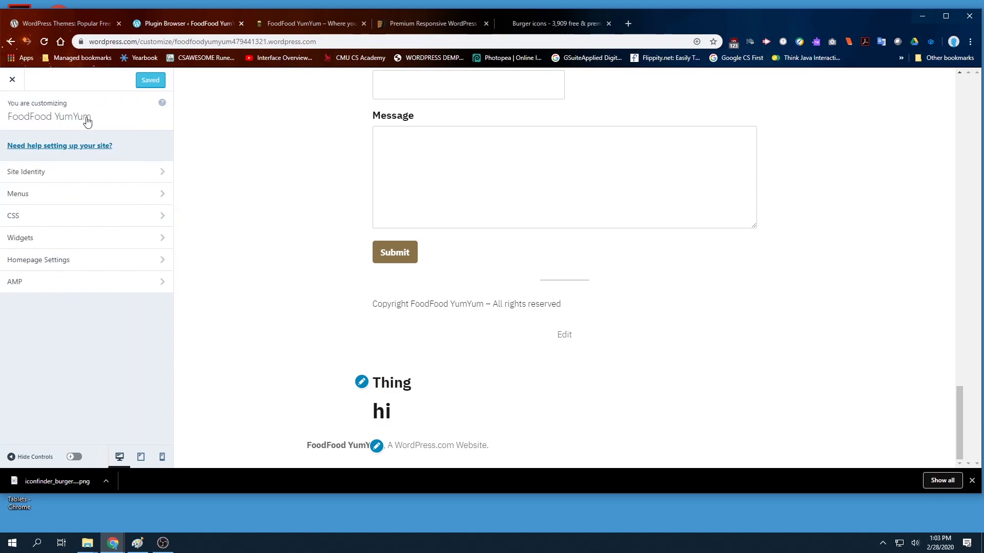
Step: Reopen the footer widget, try its Hide visibility option, and switch the rule back to Show
{"action": "left_click", "coordinate": [68, 240]}
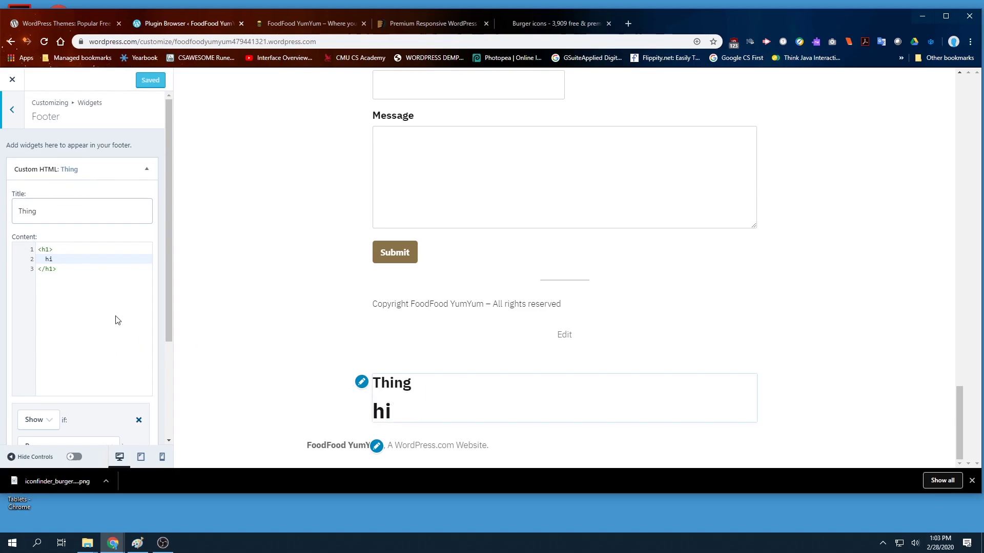
{"action": "scroll", "coordinate": [87, 320], "scroll_direction": "down", "scroll_amount": 3}
{"action": "left_click", "coordinate": [49, 284]}
{"action": "left_click", "coordinate": [44, 312]}
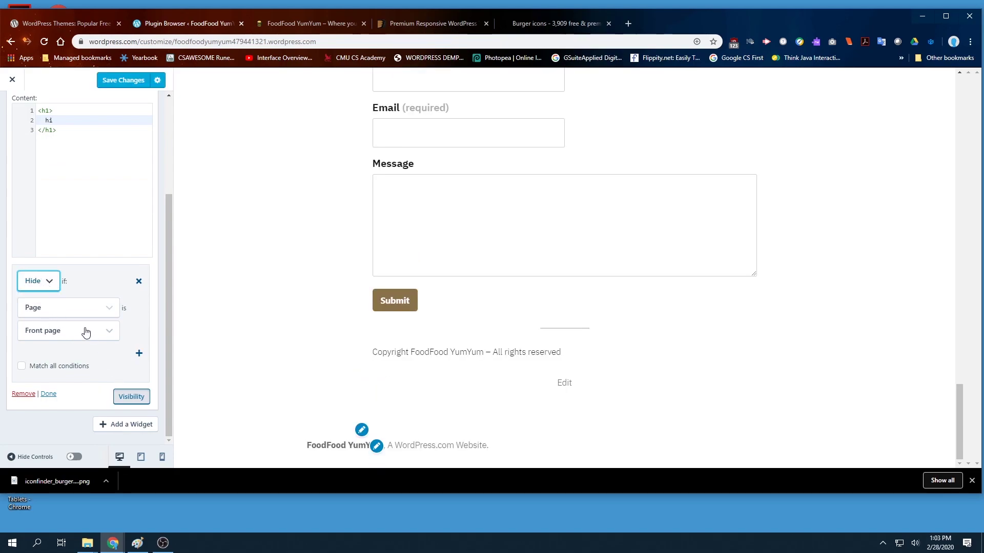
{"action": "left_click", "coordinate": [49, 283]}
{"action": "left_click", "coordinate": [44, 300]}
{"action": "left_click", "coordinate": [54, 311]}
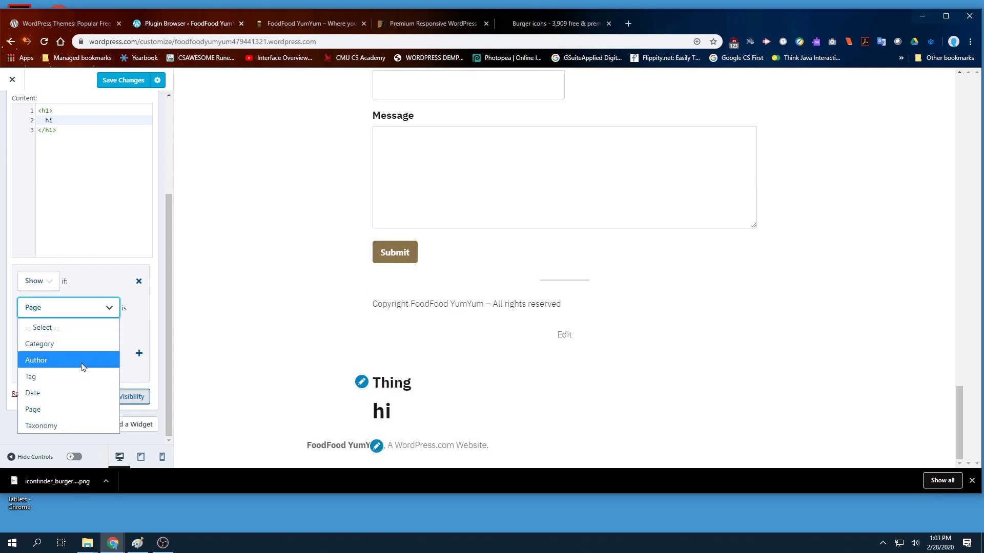
{"action": "left_click", "coordinate": [105, 215]}
Step: Save the footer widget changes and close the site customizer
{"action": "left_click", "coordinate": [126, 81]}
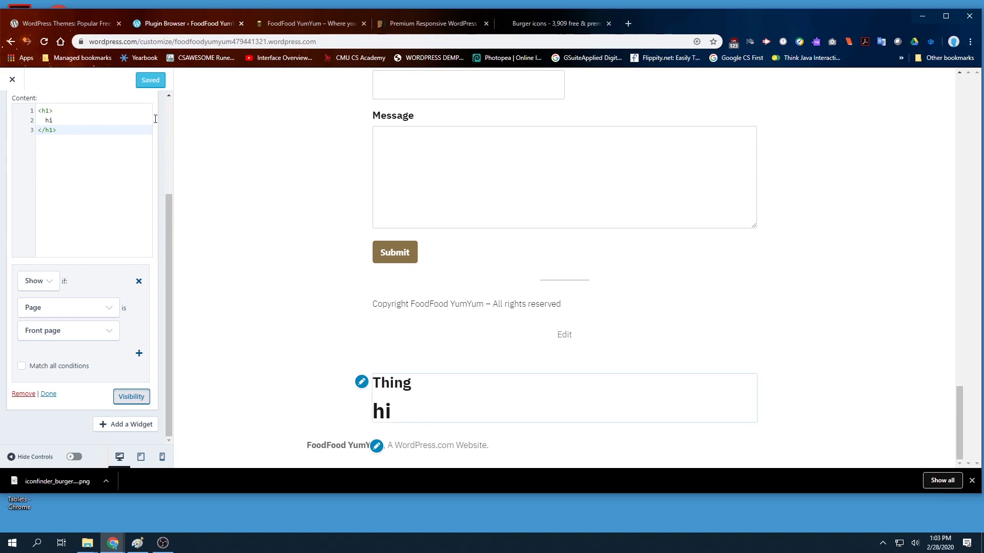
{"action": "left_click", "coordinate": [13, 80]}
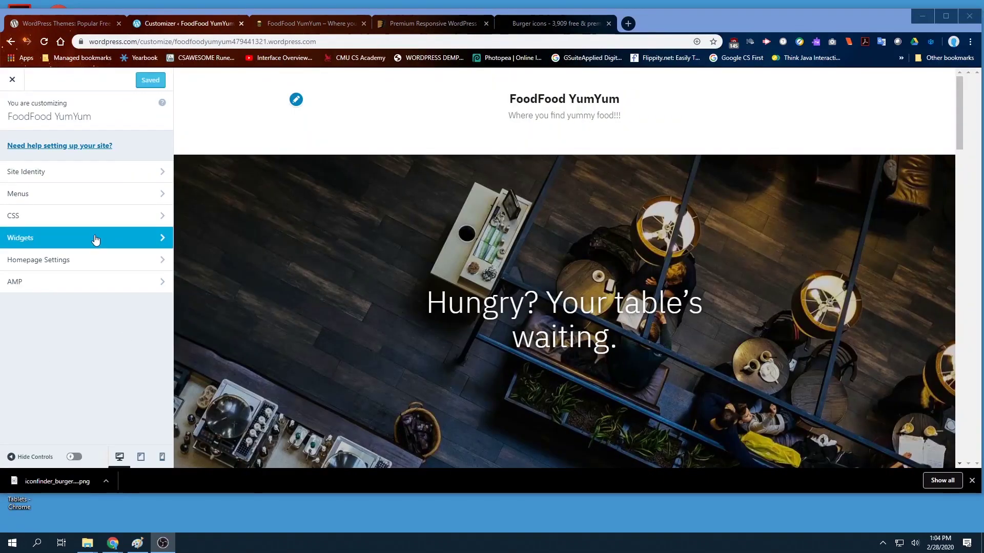
Step: Add the Our Pride and Home pages to the Primary menu in the customizer and save the changes
{"action": "left_click", "coordinate": [102, 197]}
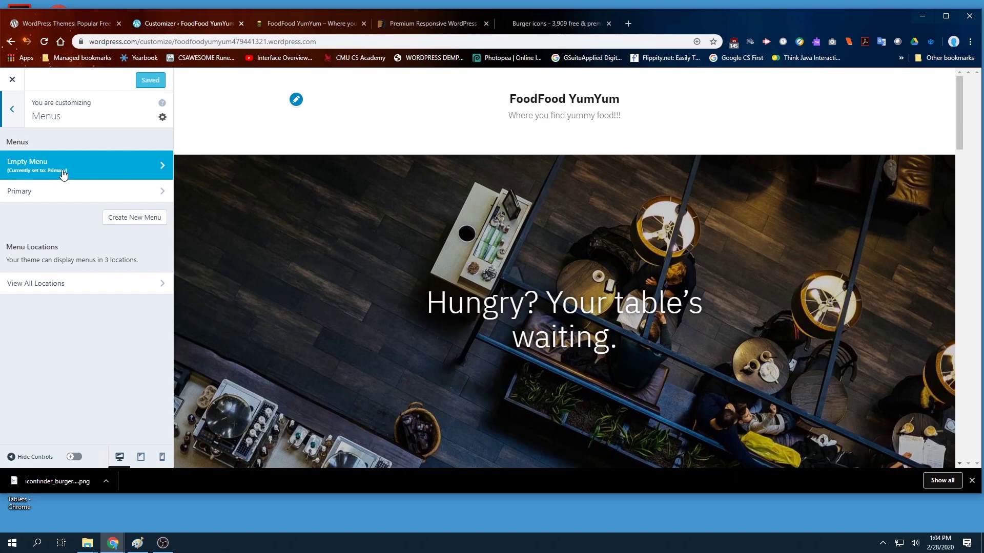
{"action": "left_click", "coordinate": [33, 194]}
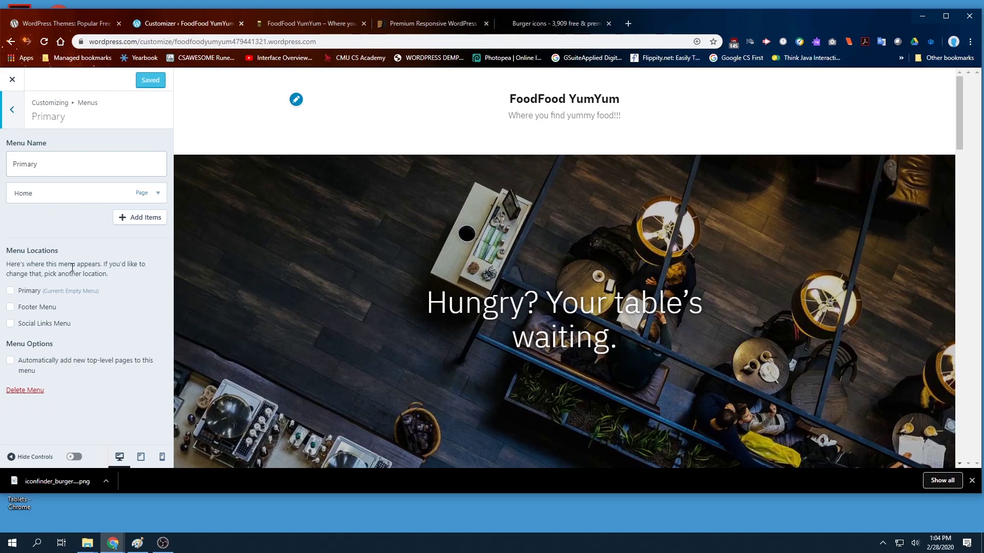
{"action": "left_click", "coordinate": [125, 193]}
{"action": "left_click", "coordinate": [125, 191]}
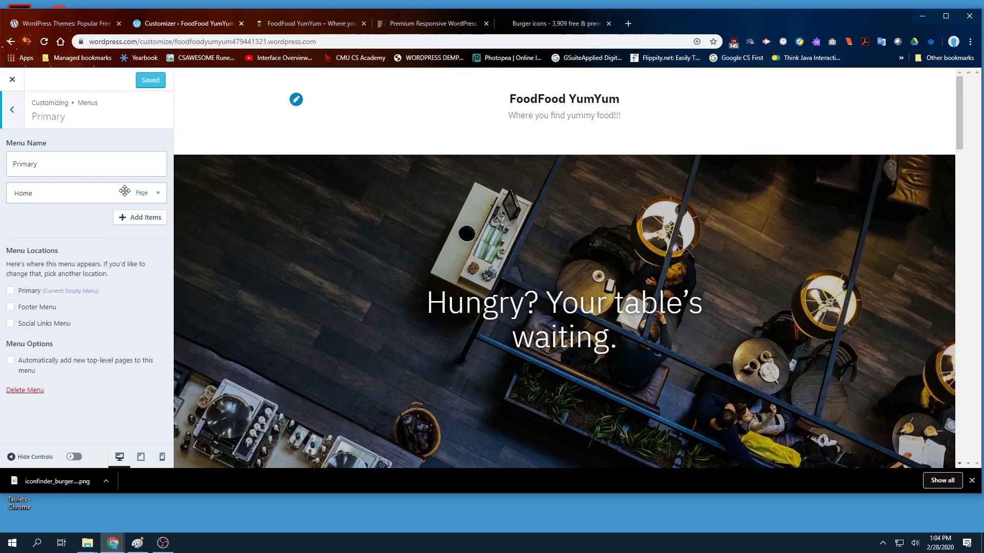
{"action": "left_click", "coordinate": [131, 219]}
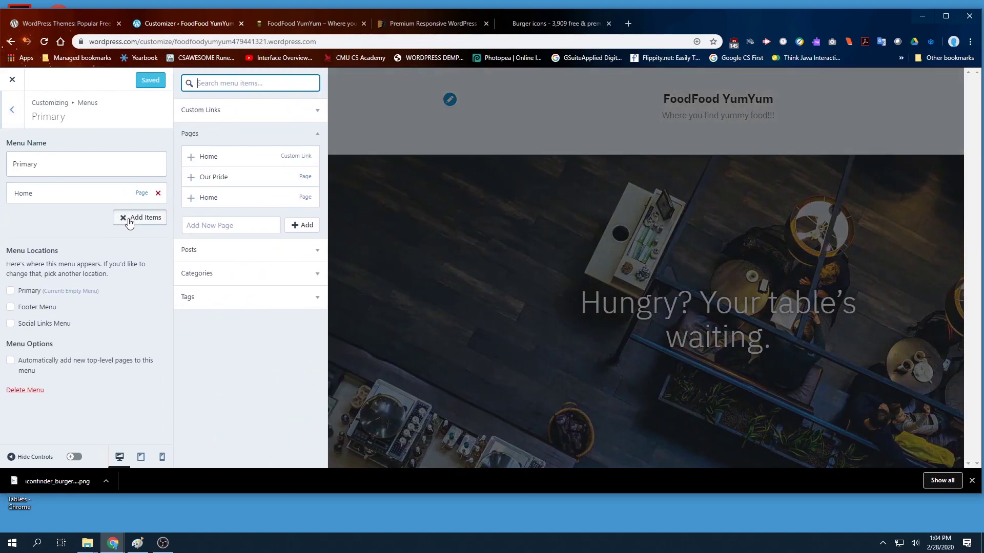
{"action": "left_click", "coordinate": [204, 178]}
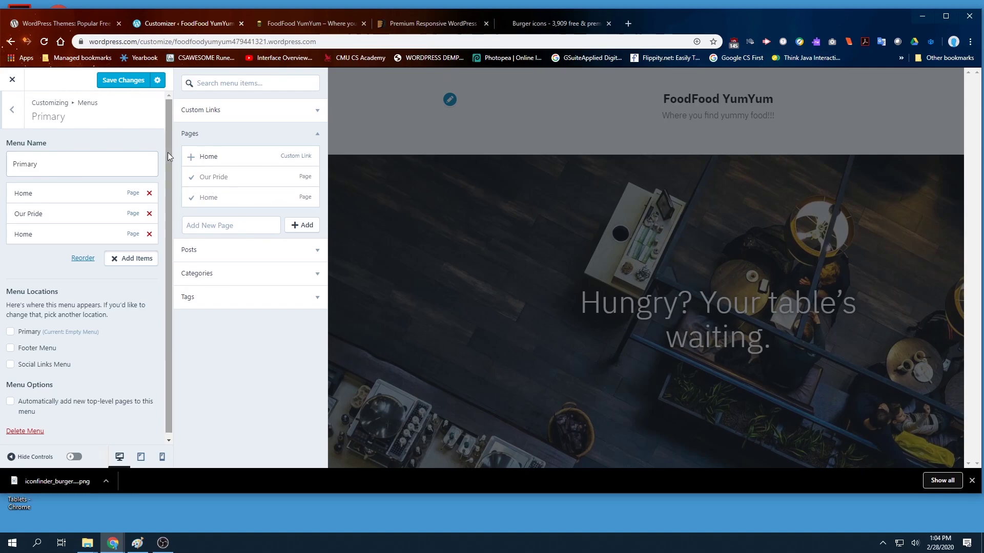
{"action": "left_click", "coordinate": [147, 101]}
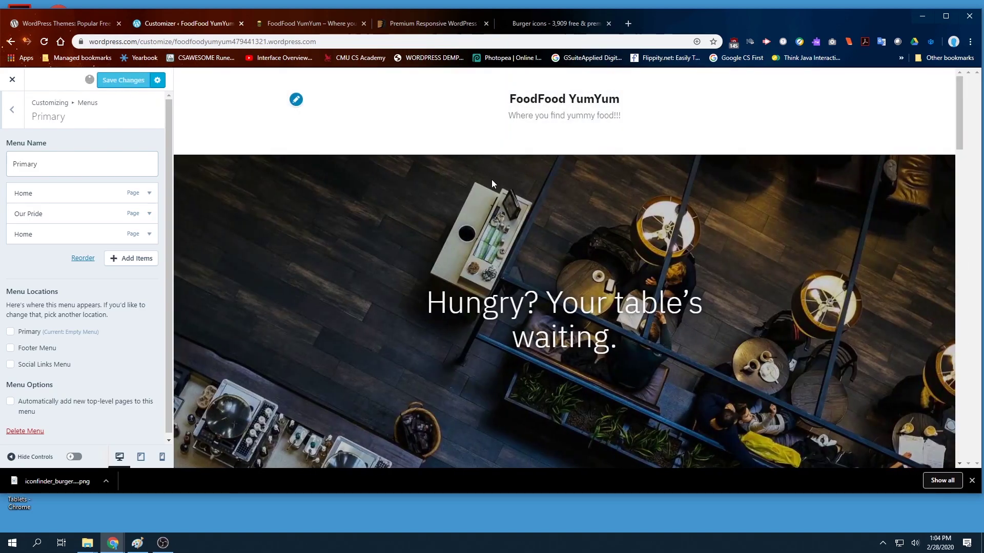
Step: Check the page preview for the menu and assign the Primary menu to the Primary menu location
{"action": "scroll", "coordinate": [491, 183], "scroll_direction": "down", "scroll_amount": 20}
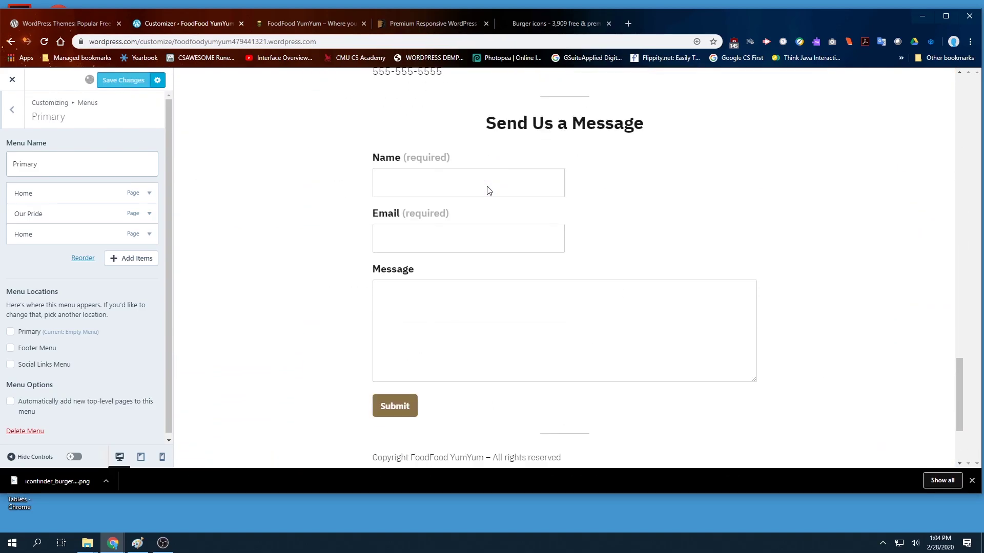
{"action": "scroll", "coordinate": [489, 191], "scroll_direction": "down", "scroll_amount": 3}
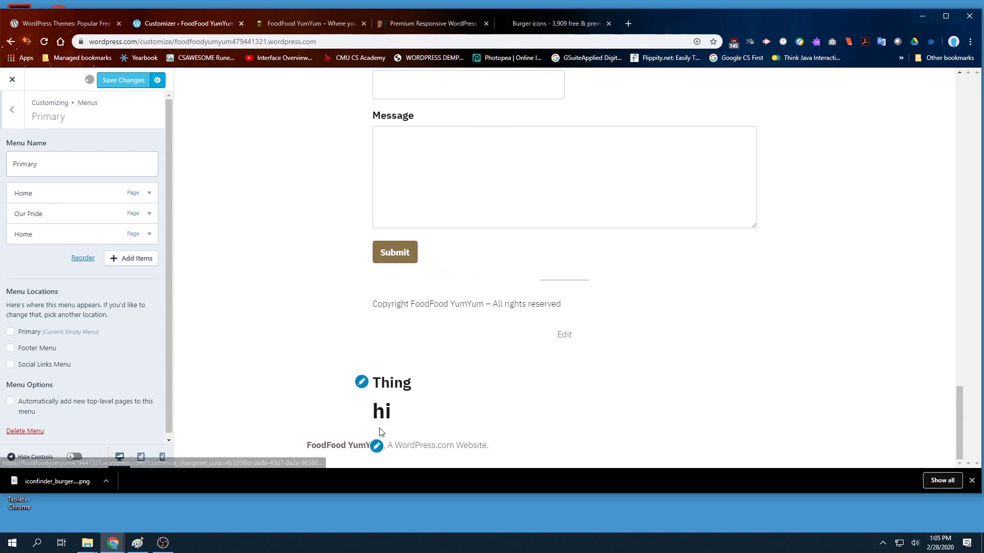
{"action": "scroll", "coordinate": [287, 404], "scroll_direction": "up", "scroll_amount": 9}
{"action": "scroll", "coordinate": [307, 272], "scroll_direction": "up", "scroll_amount": 10}
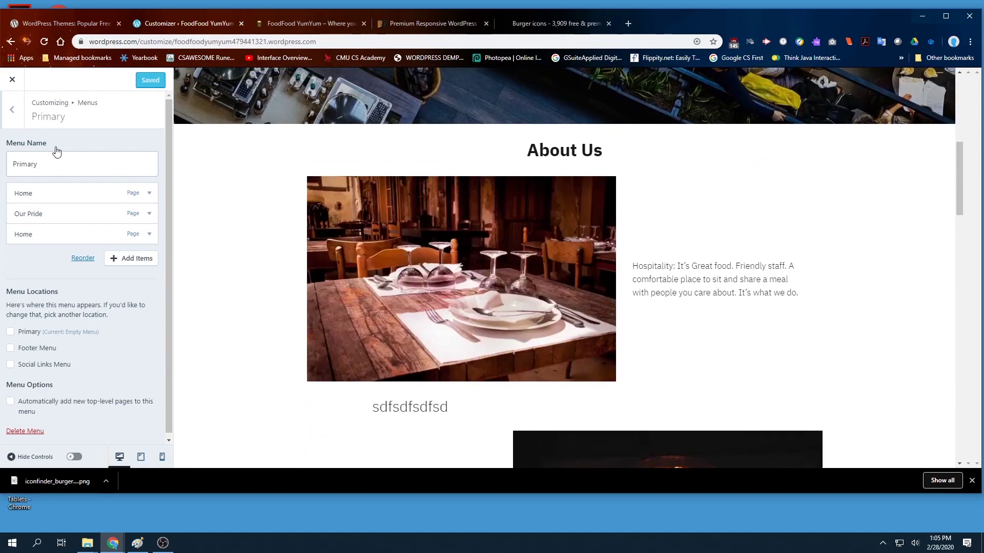
{"action": "left_click", "coordinate": [13, 337]}
{"action": "left_click", "coordinate": [12, 337]}
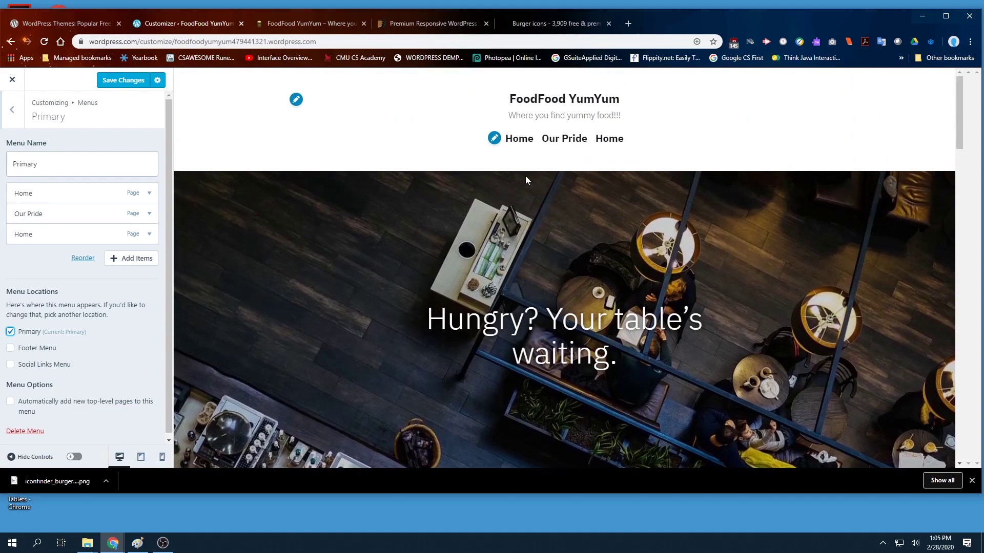
Step: Test the Our Pride and Home links of the header menu in the site preview
{"action": "left_click", "coordinate": [558, 140]}
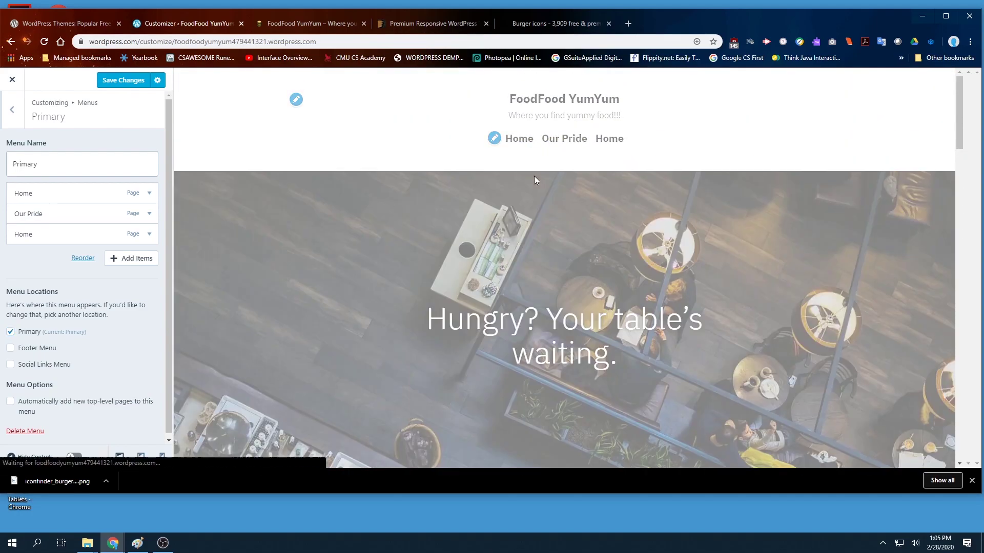
{"action": "left_click", "coordinate": [519, 141]}
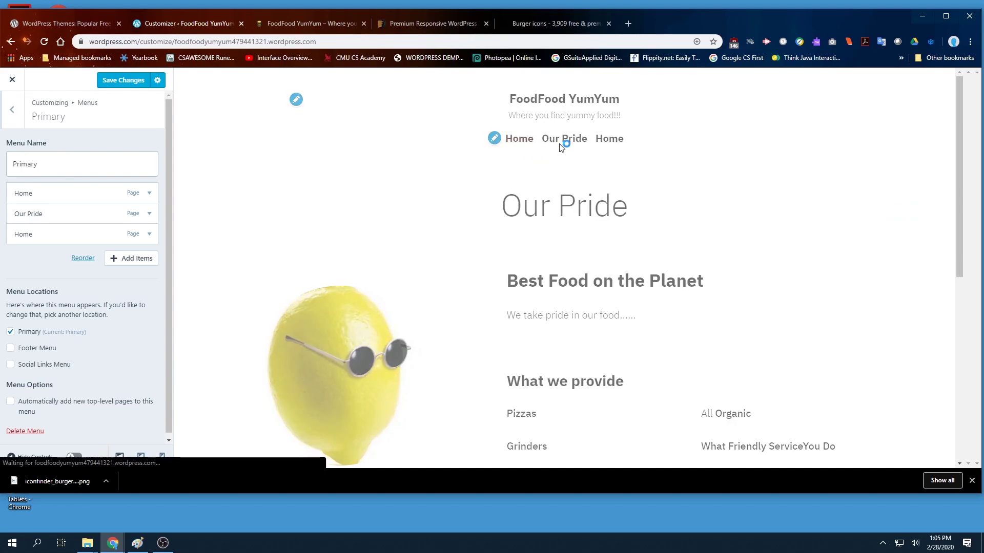
{"action": "left_click", "coordinate": [562, 144]}
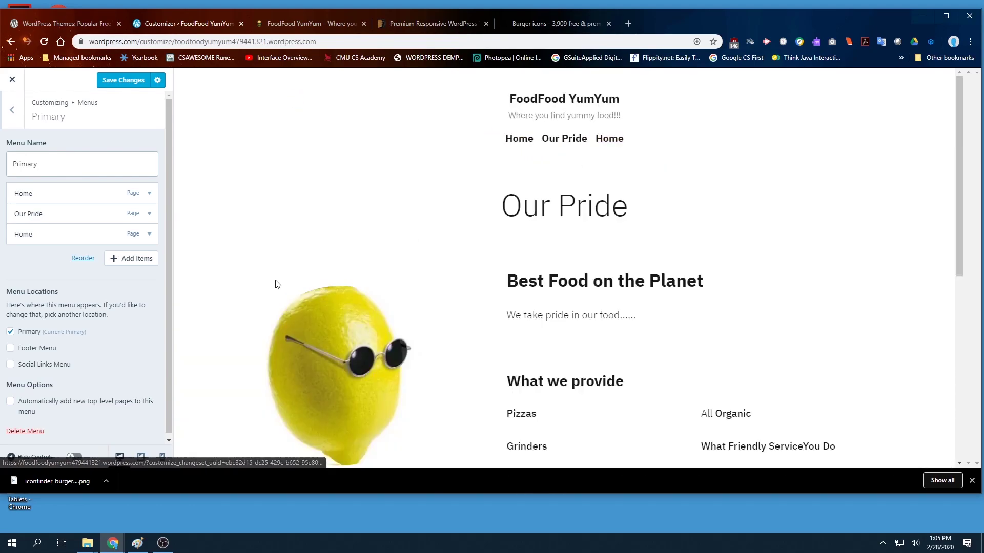
Step: Try the Primary menu in the Social Links Menu location, check it in the preview, and clear that location again
{"action": "left_click", "coordinate": [10, 365]}
{"action": "scroll", "coordinate": [354, 350], "scroll_direction": "down", "scroll_amount": 4}
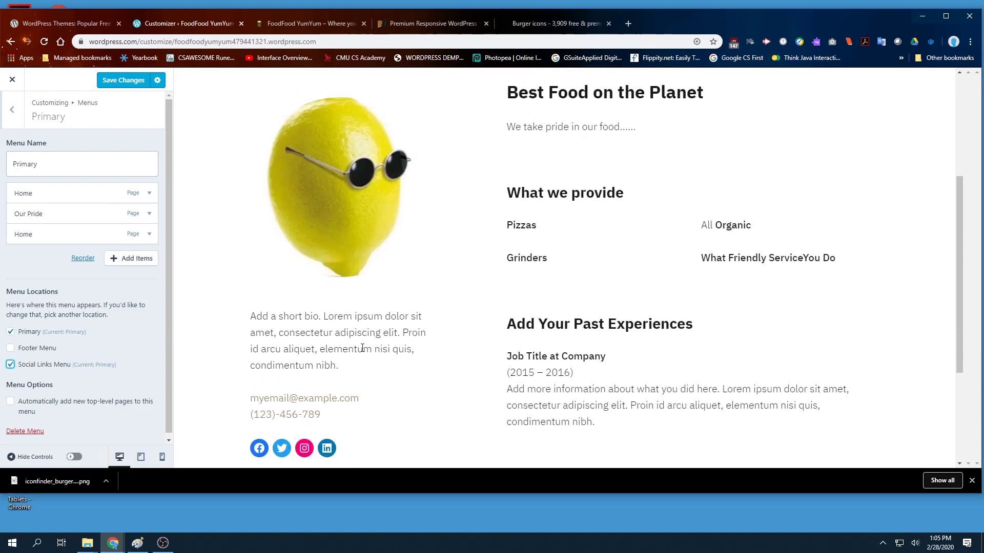
{"action": "scroll", "coordinate": [363, 349], "scroll_direction": "up", "scroll_amount": 4}
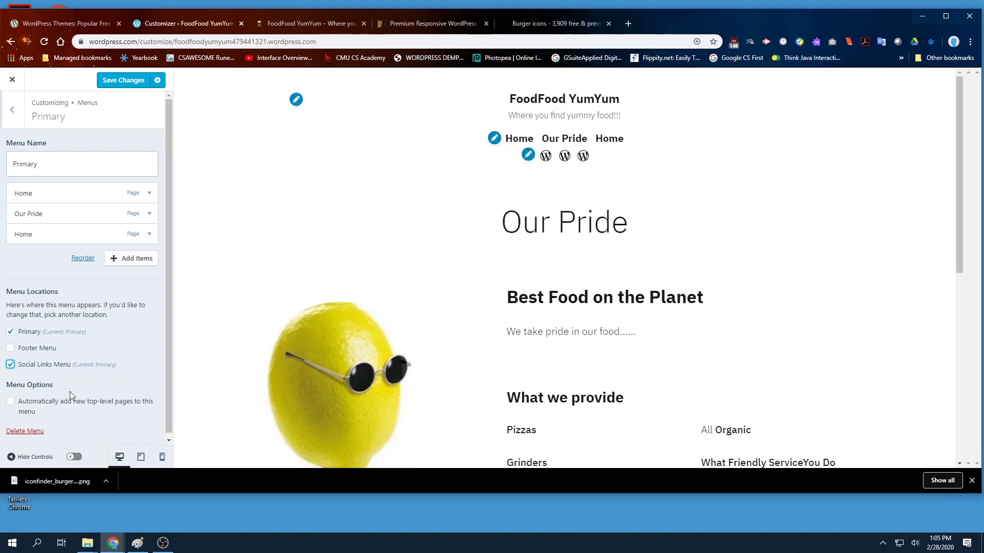
{"action": "left_click", "coordinate": [11, 366]}
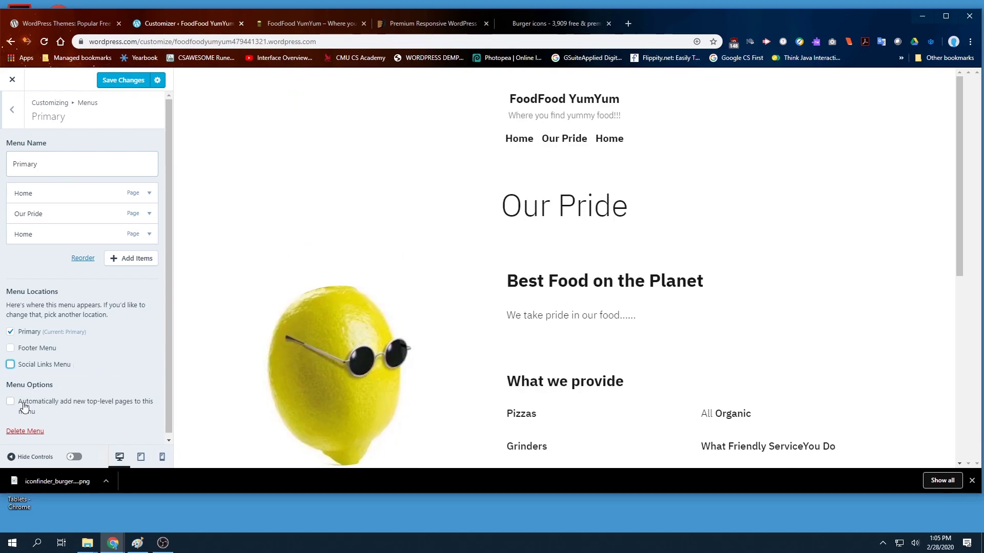
Step: Open the list of items that can be added to the Primary menu, including the entry for adding a new page
{"action": "scroll", "coordinate": [22, 407], "scroll_direction": "down", "scroll_amount": 1}
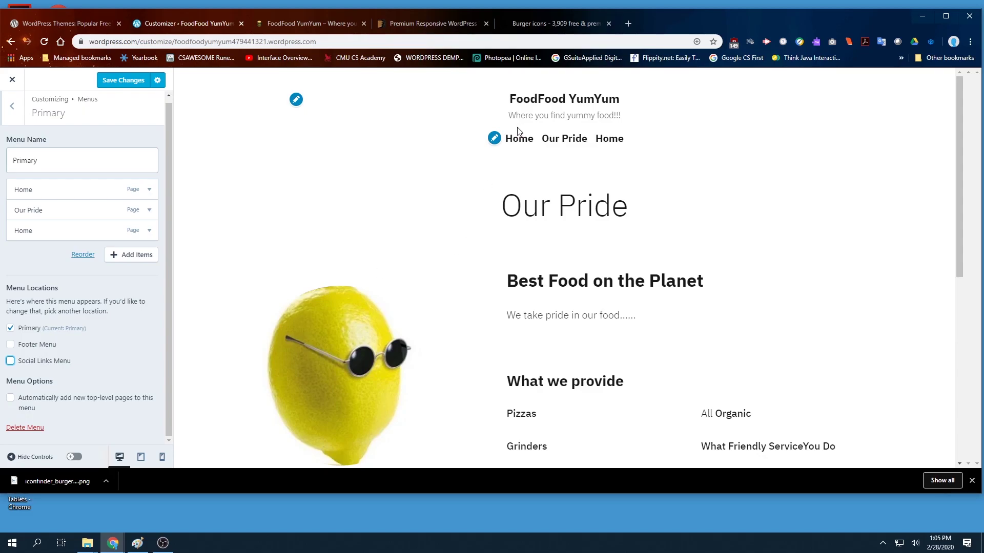
{"action": "left_click", "coordinate": [121, 260]}
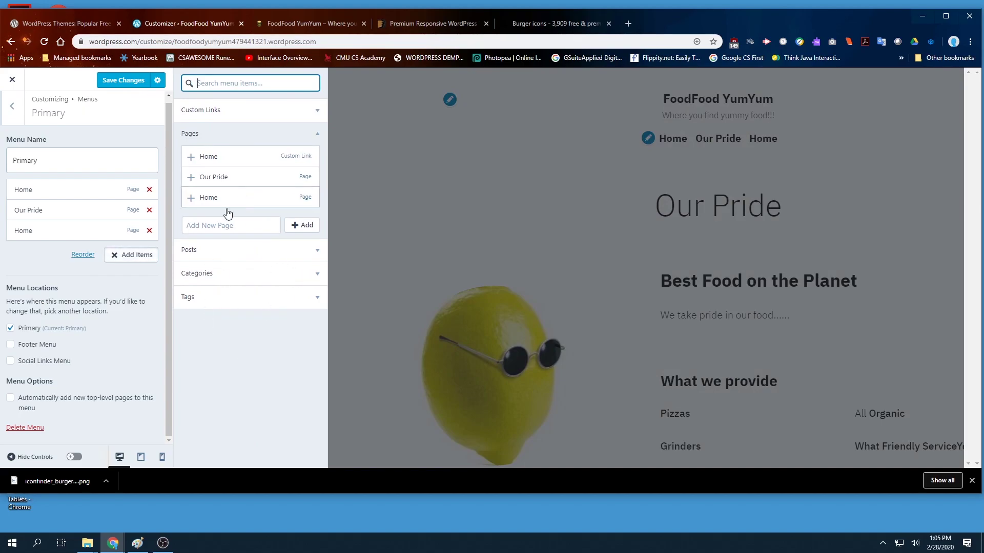
{"action": "left_click", "coordinate": [219, 228]}
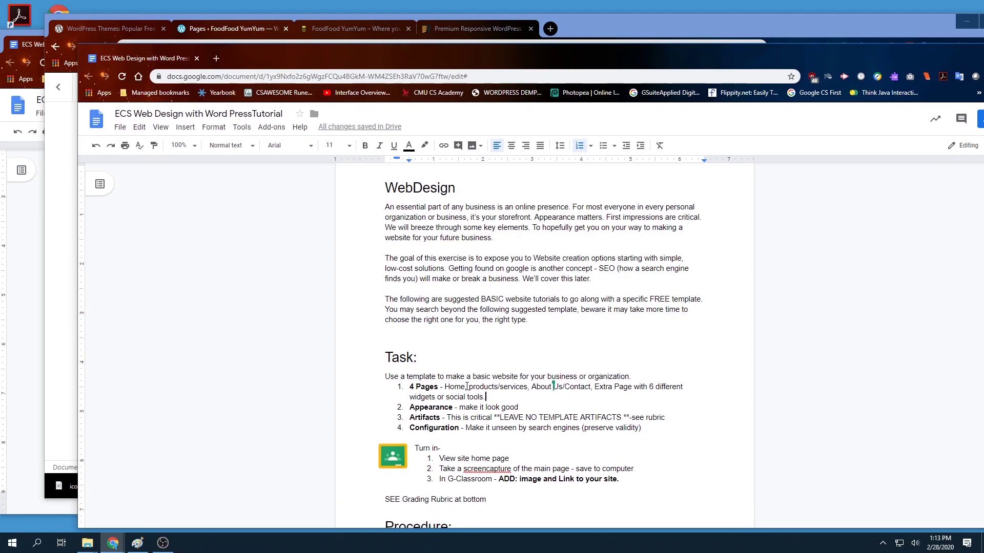
Step: Review the 4 Pages requirement in the Google Docs task list, highlighting products/services and About Us/Contact
{"action": "left_click_drag", "start_coordinate": [471, 384], "coordinate": [528, 385]}
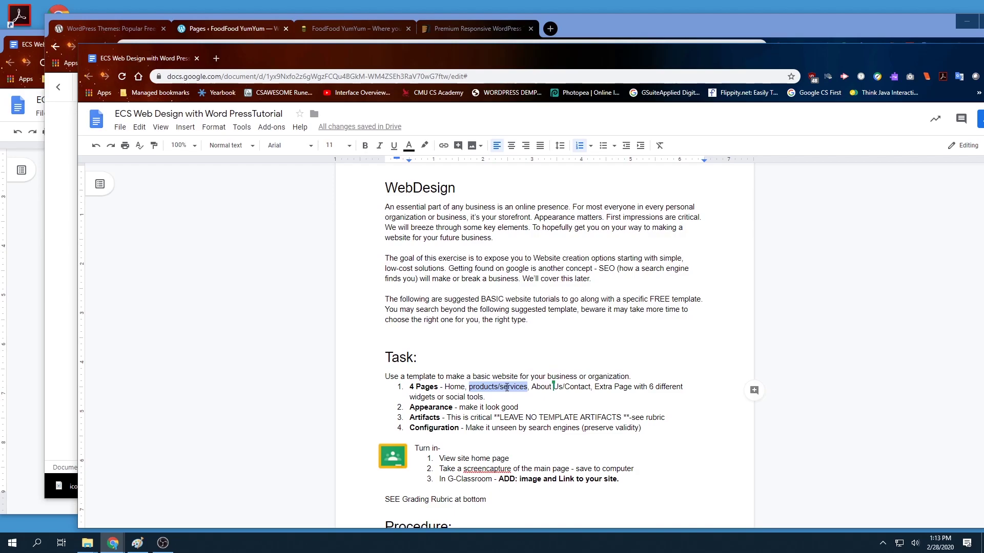
{"action": "left_click_drag", "start_coordinate": [533, 387], "coordinate": [589, 388]}
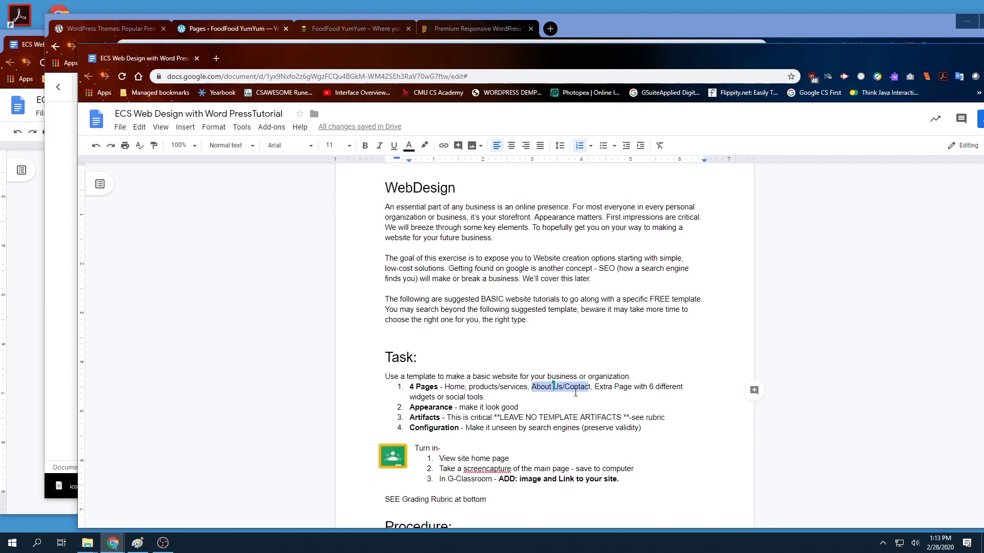
{"action": "left_click", "coordinate": [564, 388]}
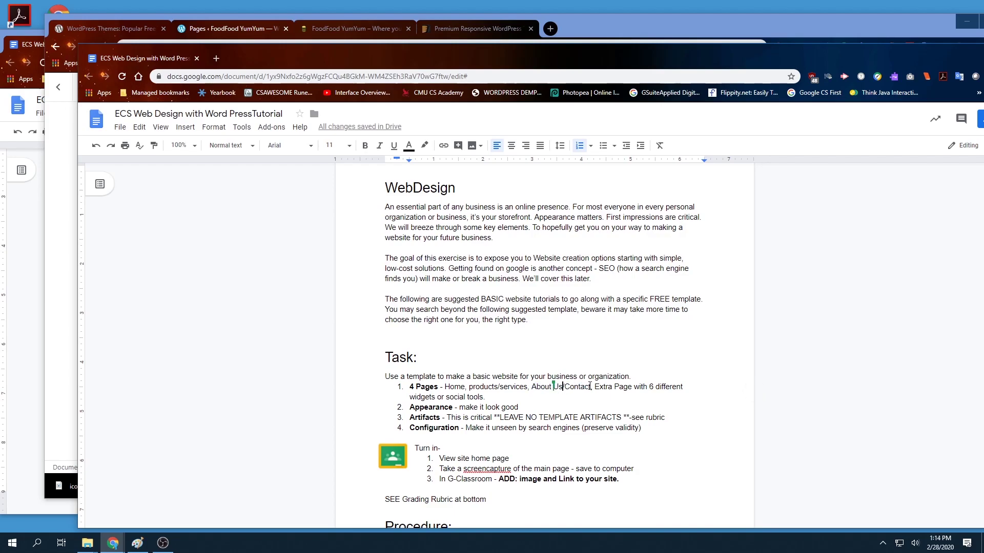
{"action": "left_click_drag", "start_coordinate": [592, 388], "coordinate": [533, 387]}
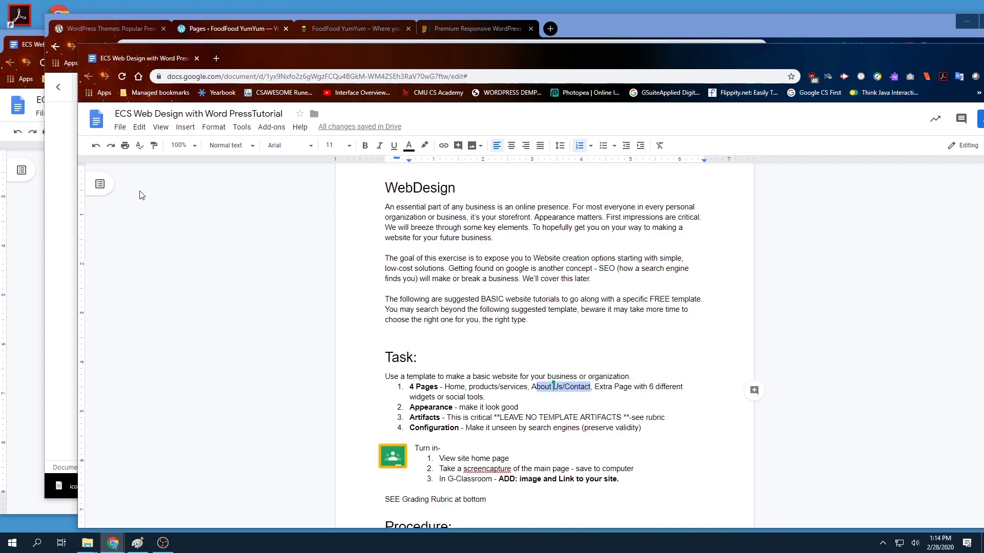
Step: Switch back to the WordPress page editor and title the new page Misc
{"action": "left_click", "coordinate": [61, 239]}
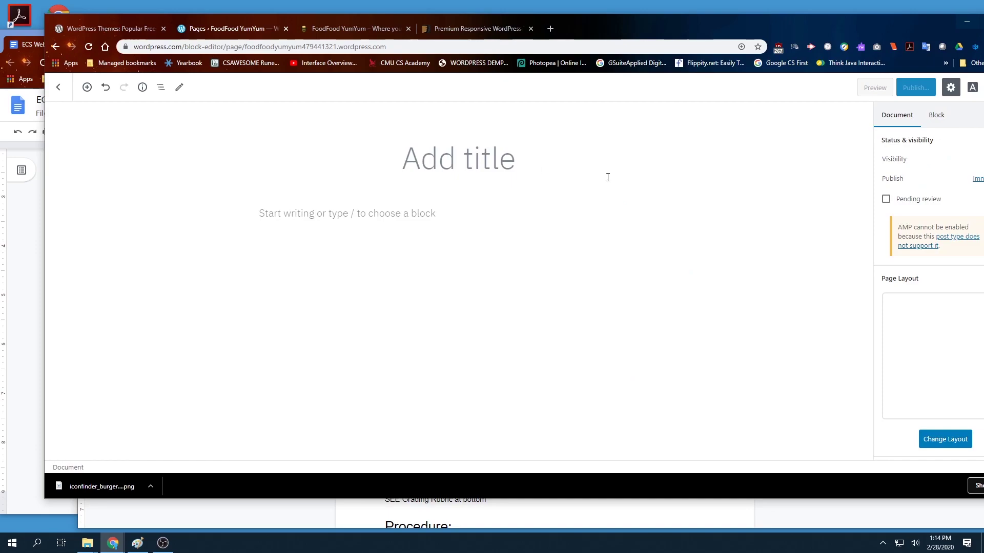
{"action": "left_click", "coordinate": [409, 159]}
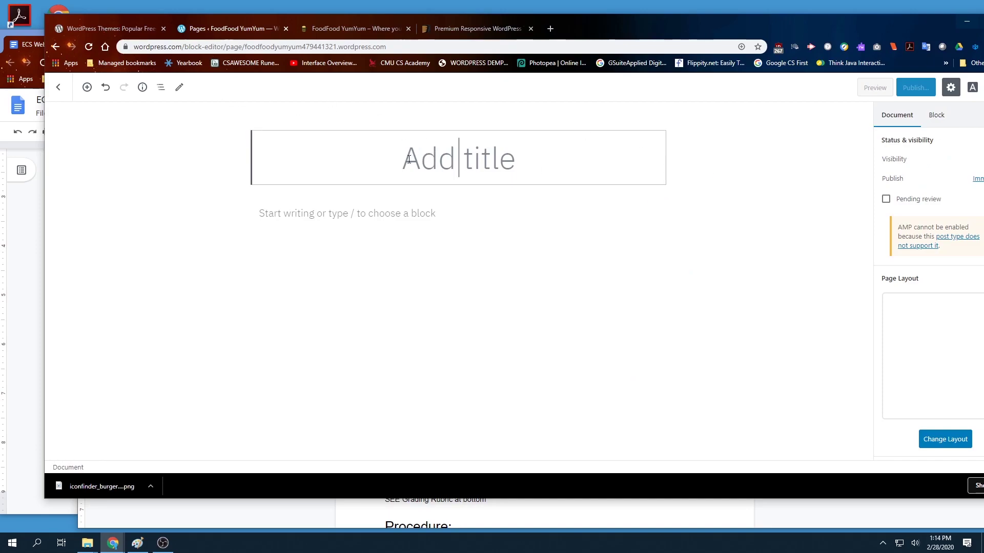
{"action": "type", "text": "Misc"}
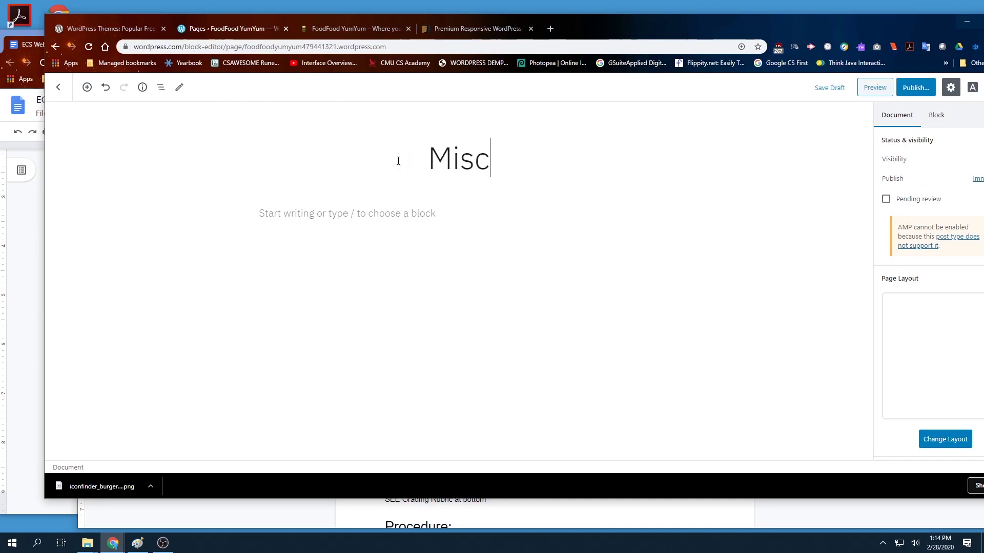
Step: Open the block library and examine the blocks in the Formatting category
{"action": "left_click", "coordinate": [86, 87]}
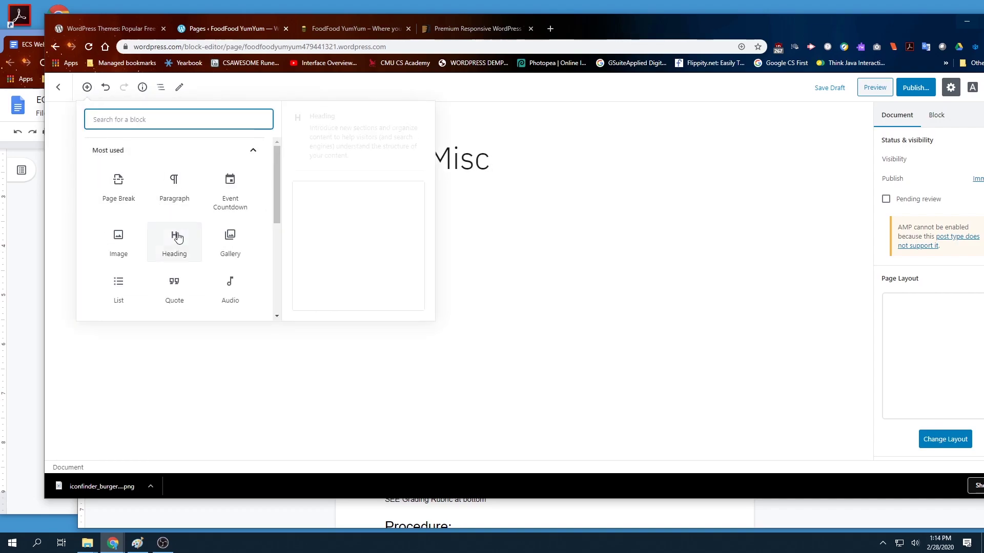
{"action": "scroll", "coordinate": [174, 246], "scroll_direction": "down", "scroll_amount": 2}
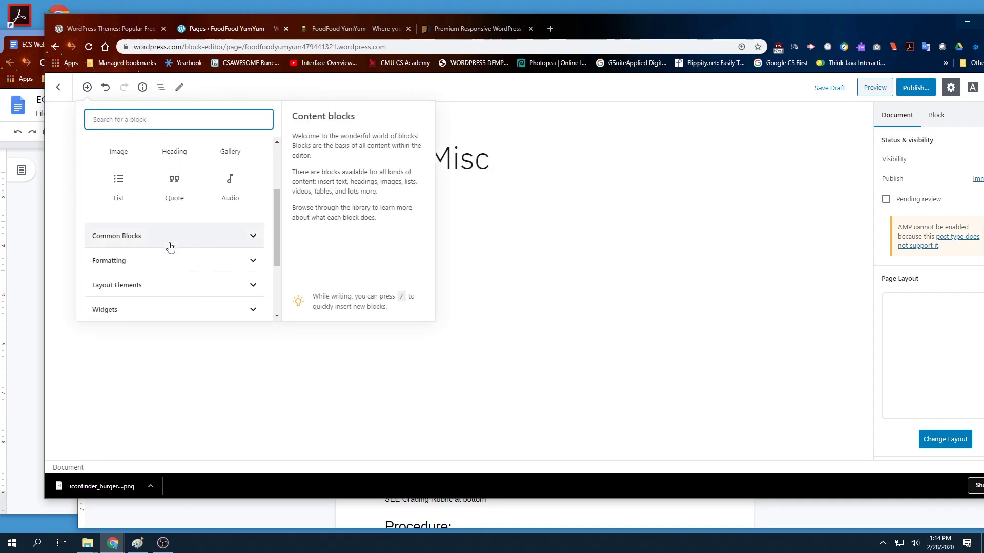
{"action": "left_click", "coordinate": [170, 259]}
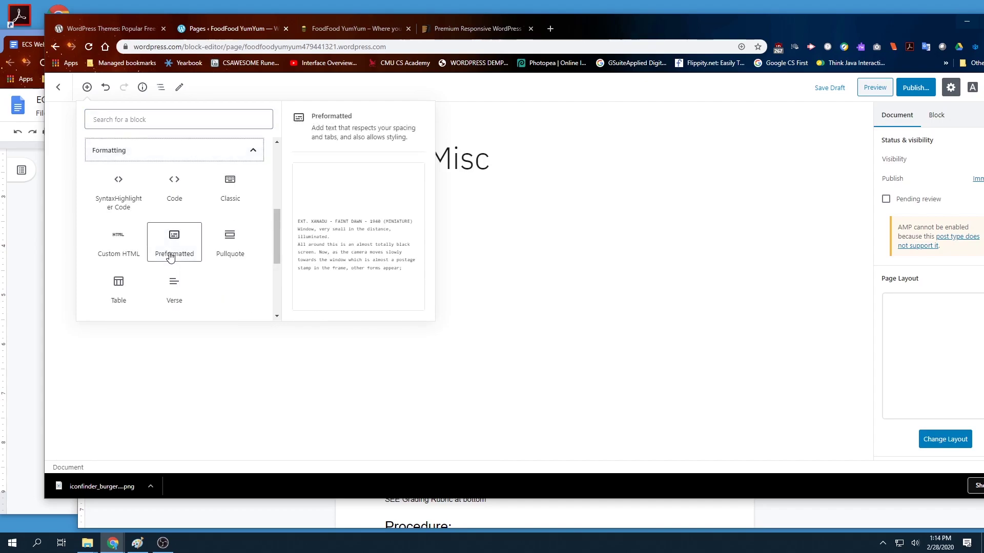
{"action": "left_click", "coordinate": [181, 158]}
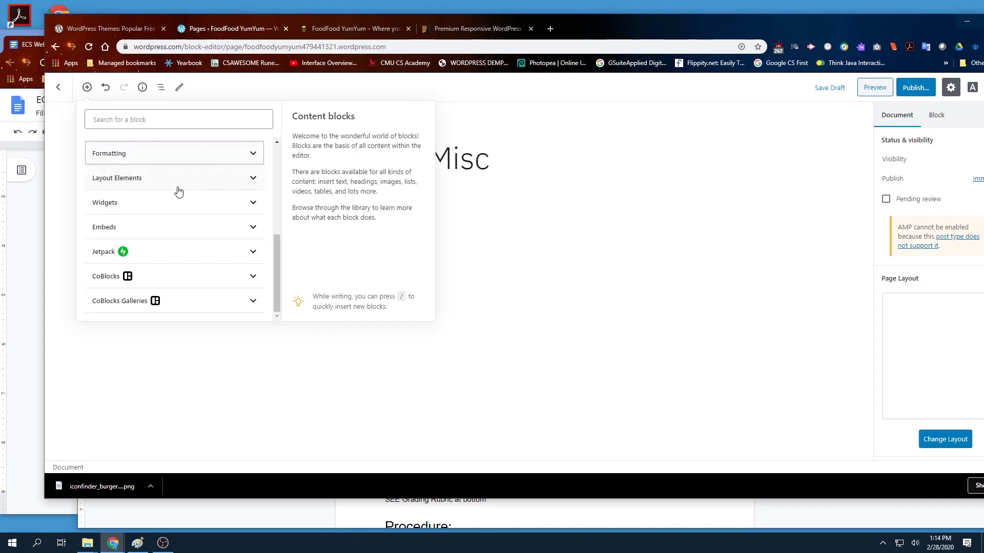
Step: Browse the Embeds category of the block library and insert a Facebook embed block on the page
{"action": "left_click", "coordinate": [166, 226]}
{"action": "scroll", "coordinate": [171, 227], "scroll_direction": "down", "scroll_amount": 1}
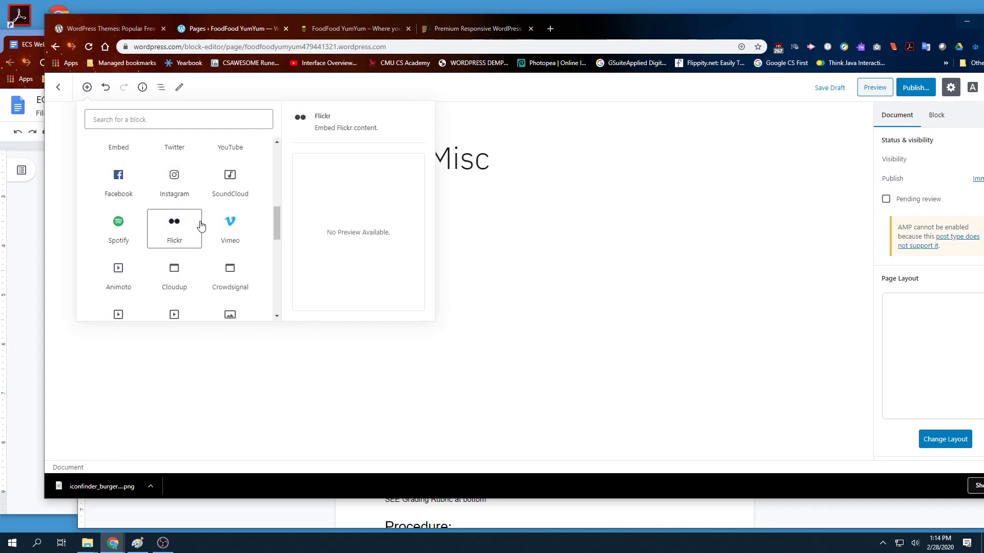
{"action": "scroll", "coordinate": [179, 225], "scroll_direction": "down", "scroll_amount": 1}
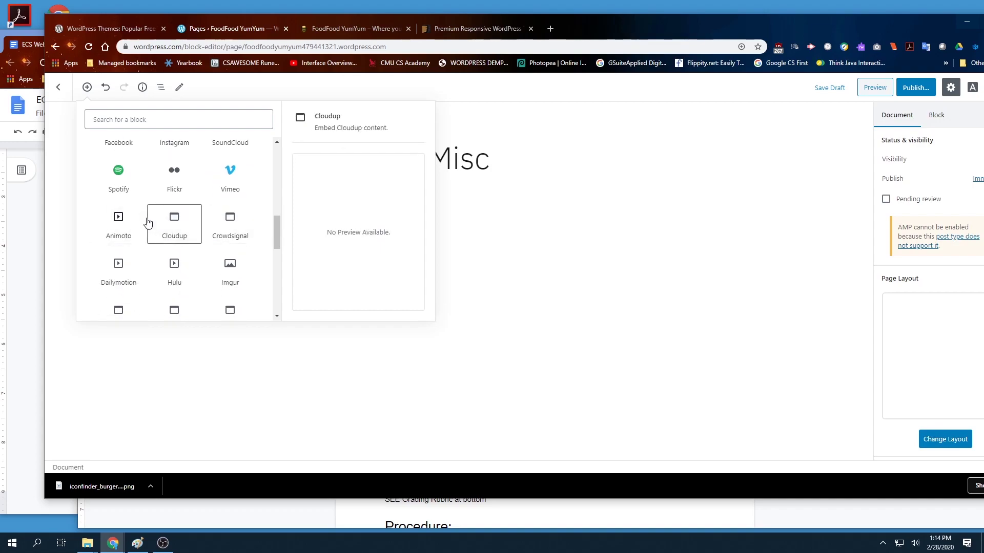
{"action": "scroll", "coordinate": [231, 271], "scroll_direction": "down", "scroll_amount": 1}
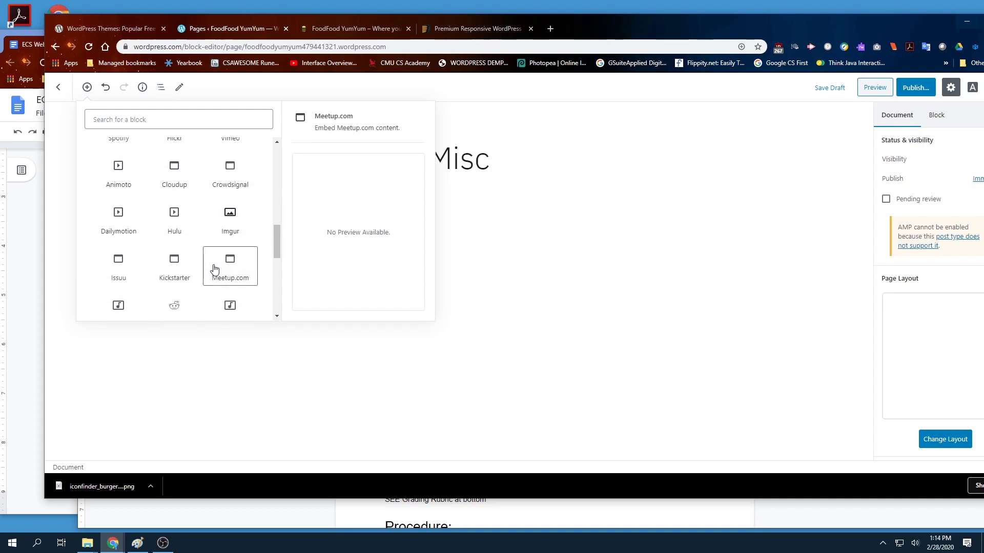
{"action": "scroll", "coordinate": [219, 261], "scroll_direction": "down", "scroll_amount": 1}
{"action": "scroll", "coordinate": [219, 260], "scroll_direction": "down", "scroll_amount": 1}
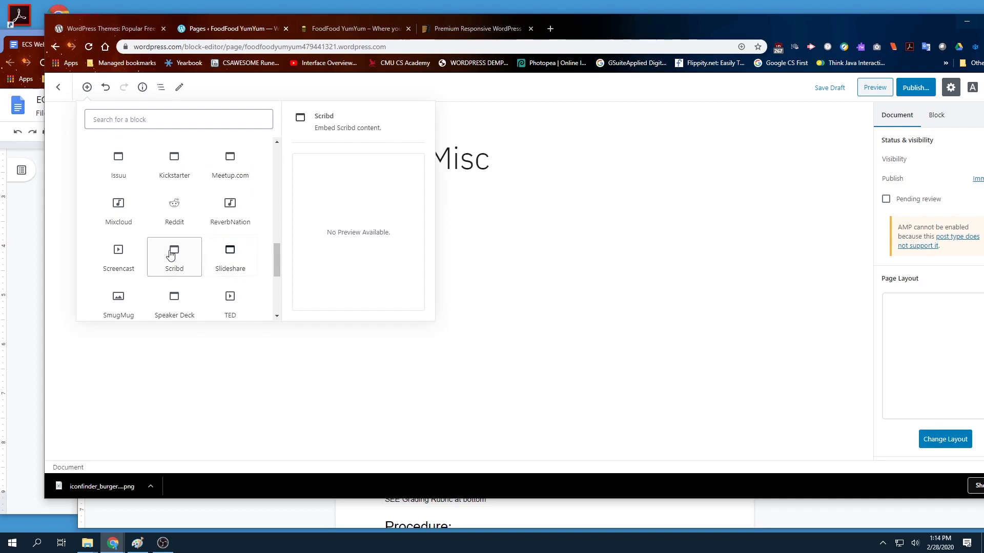
{"action": "scroll", "coordinate": [143, 256], "scroll_direction": "down", "scroll_amount": 1}
{"action": "scroll", "coordinate": [146, 256], "scroll_direction": "down", "scroll_amount": 1}
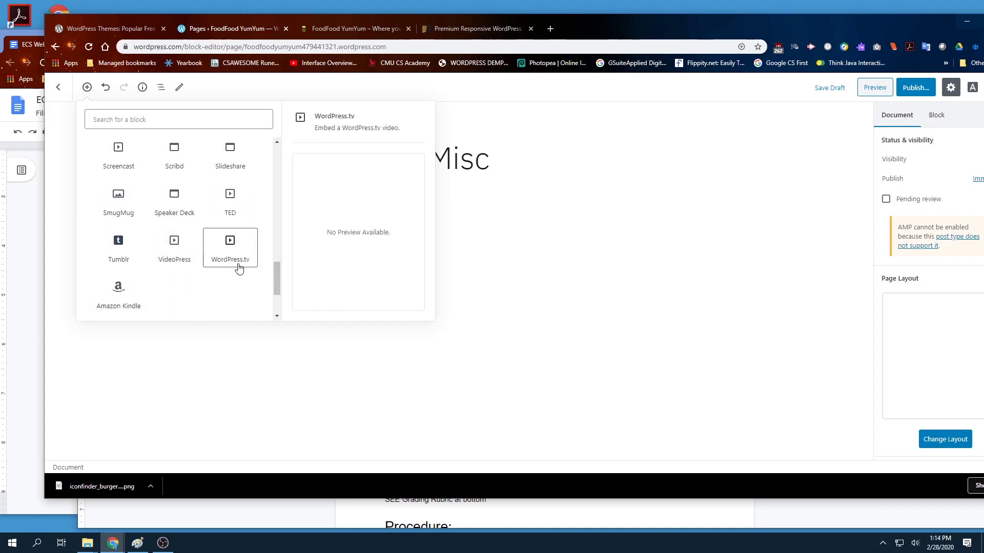
{"action": "scroll", "coordinate": [226, 200], "scroll_direction": "up", "scroll_amount": 10}
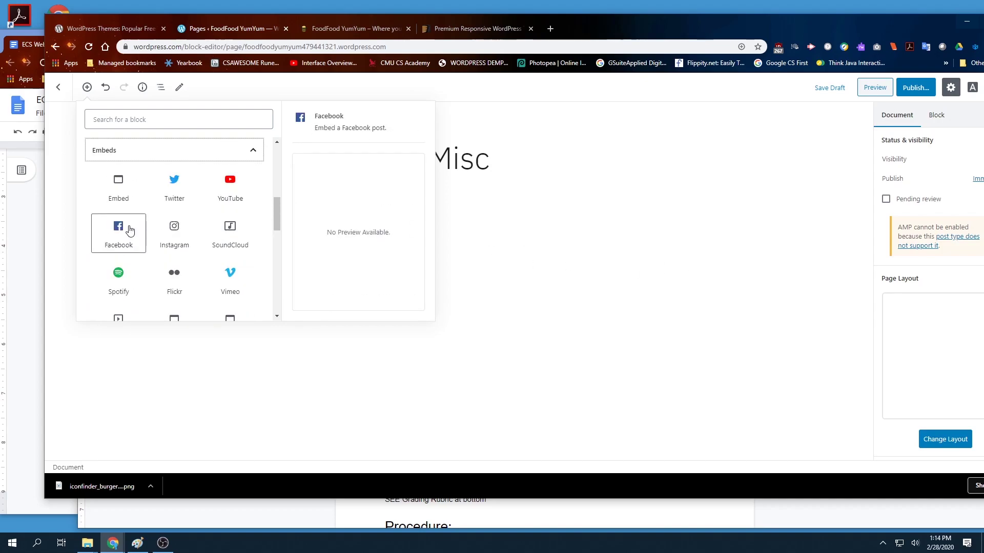
{"action": "left_click", "coordinate": [126, 227]}
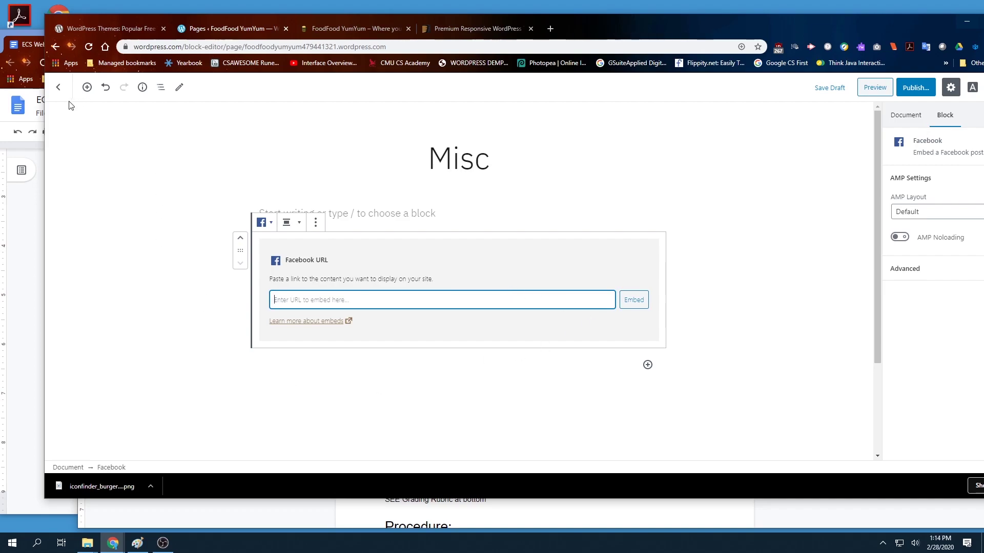
Step: Extend the page title to Misc 6
{"action": "left_click", "coordinate": [509, 167]}
{"action": "type", "text": "6"}
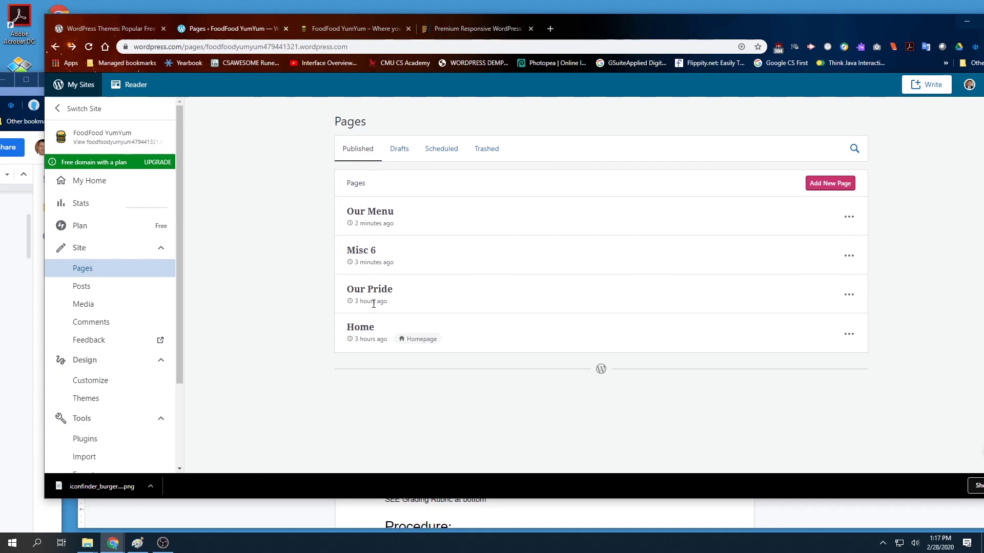
Step: Reload the live FoodFood YumYum site and open its Our Pride page from the header menu
{"action": "left_click", "coordinate": [356, 29]}
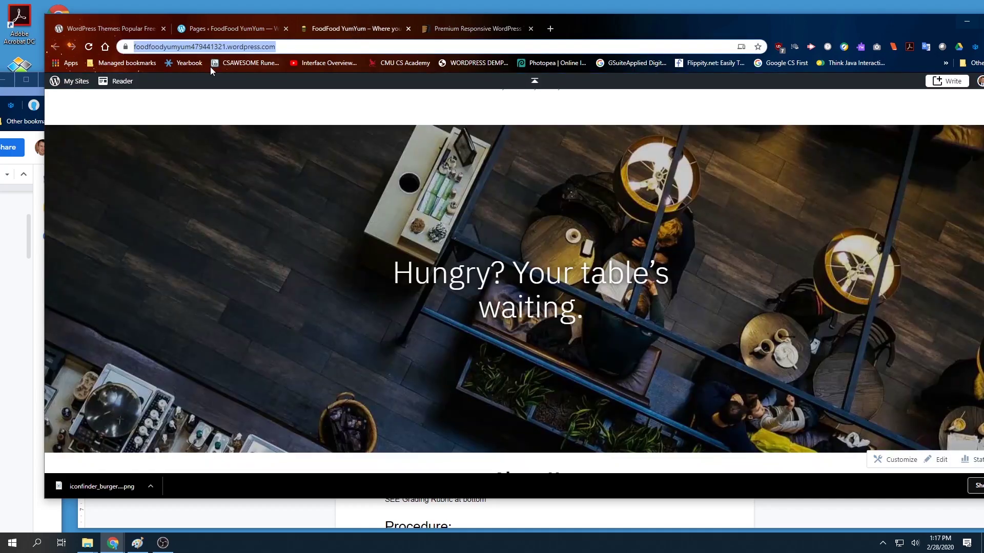
{"action": "left_click", "coordinate": [89, 47]}
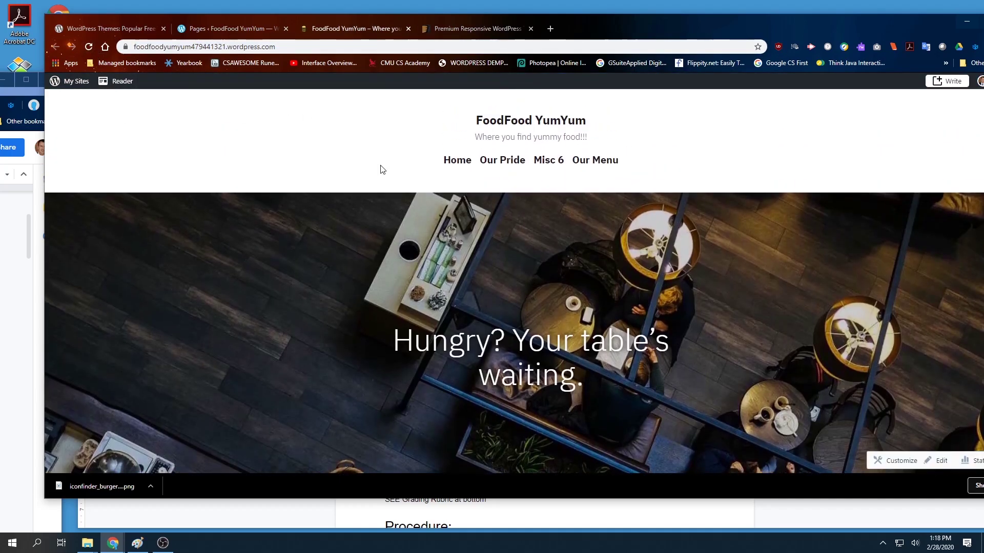
{"action": "left_click", "coordinate": [494, 160]}
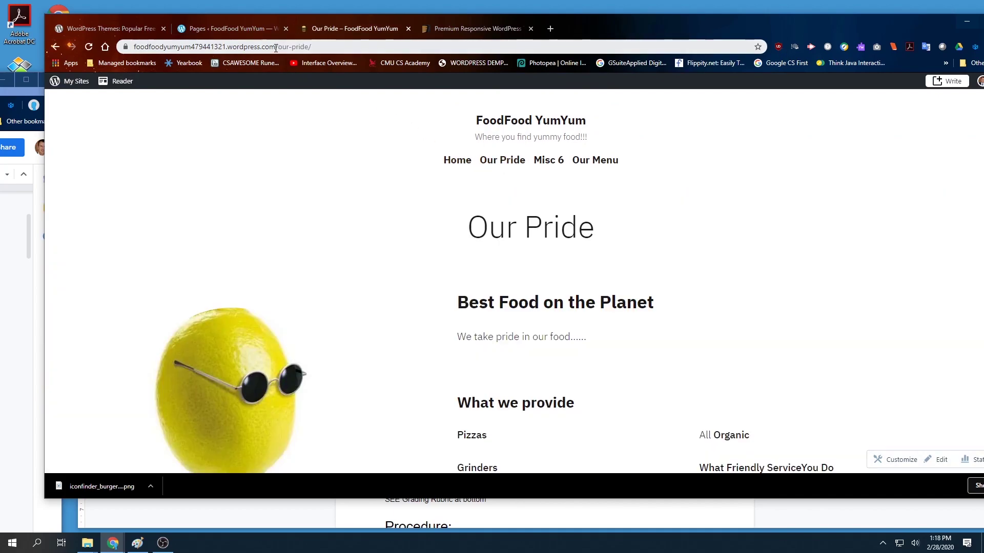
Step: Highlight the our-pride part of the page address, return to the Home page and select the site's base address
{"action": "left_click_drag", "start_coordinate": [308, 47], "coordinate": [282, 44]}
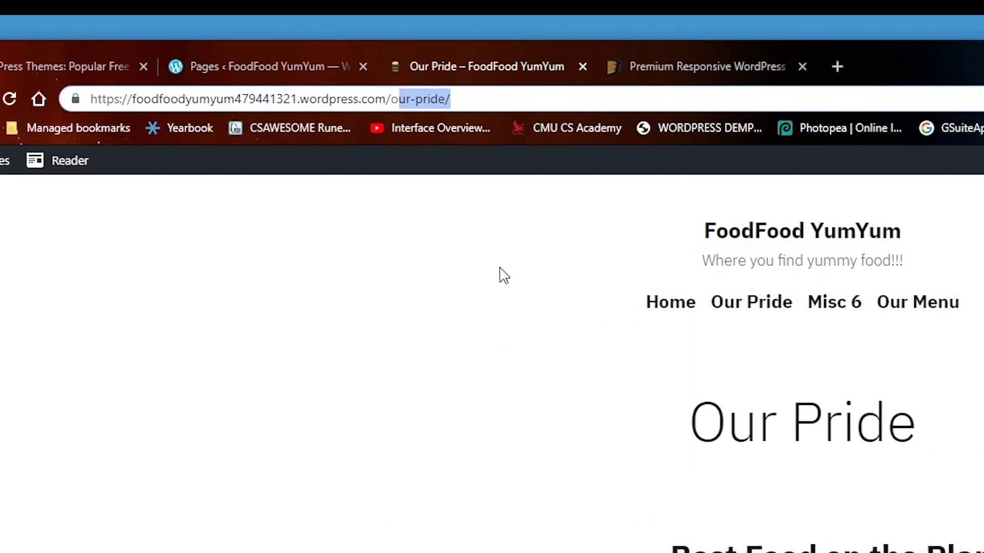
{"action": "left_click", "coordinate": [670, 306]}
{"action": "left_click", "coordinate": [319, 101]}
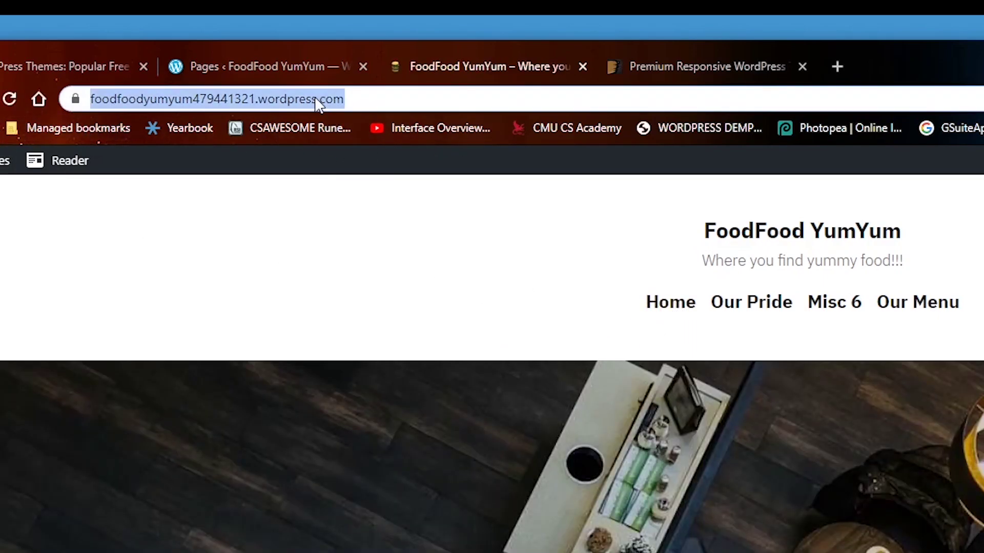